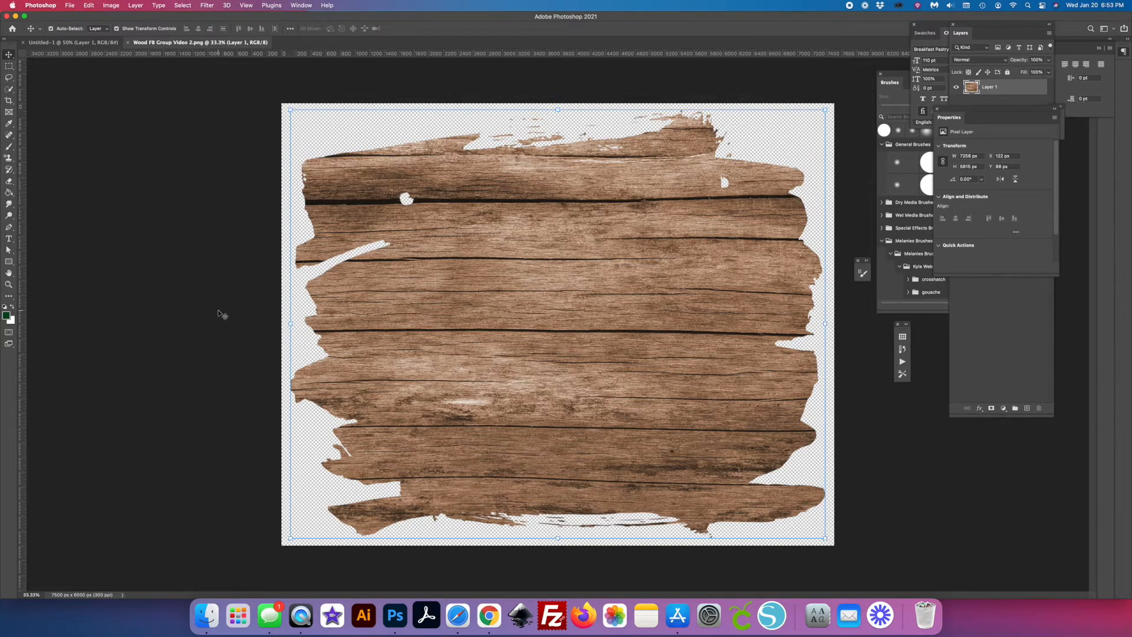
# - Rotate the wood layer about 90° into a vertical orientation and scale it down to about 75%
pyautogui.click(9, 56)
pyautogui.moveTo(558, 106); pyautogui.dragTo(645, 361)
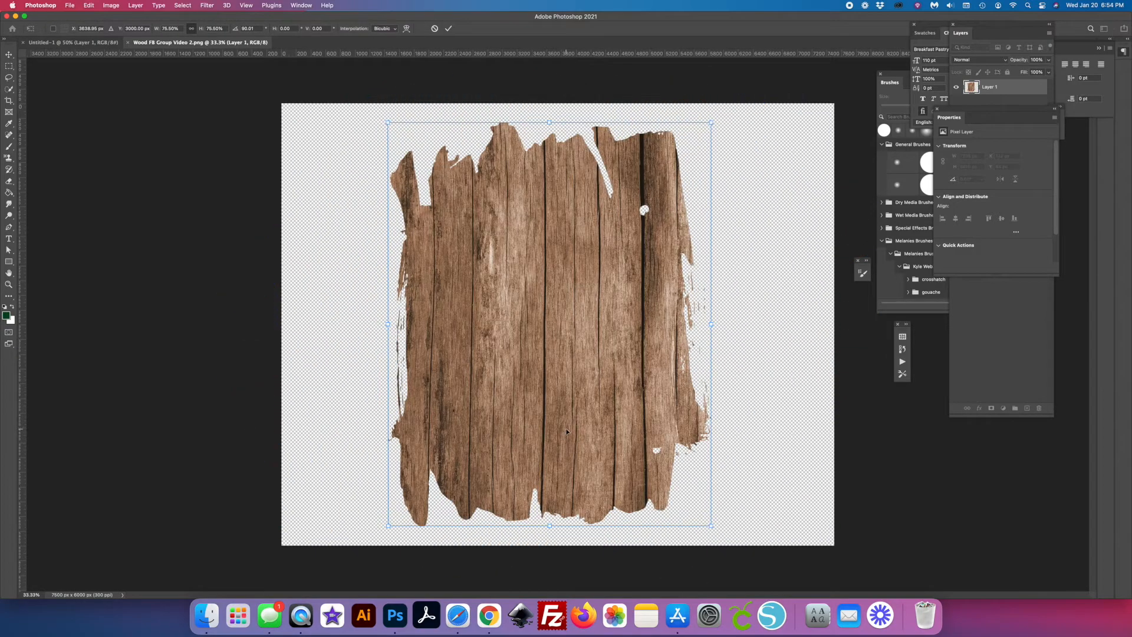
pyautogui.click(449, 29)
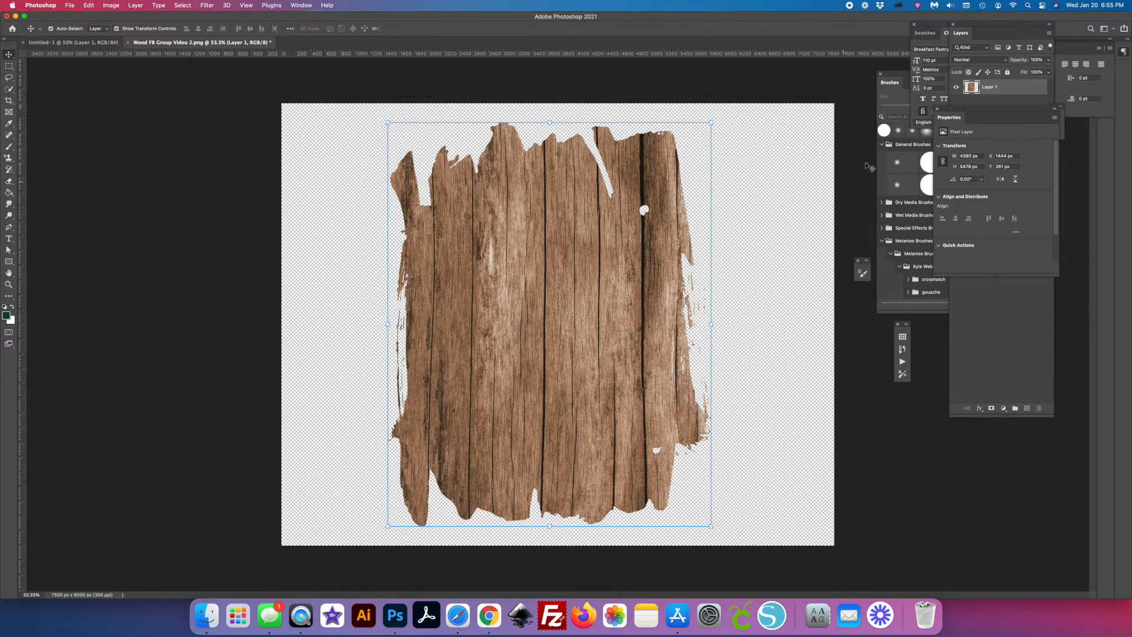
# - Separate the Layers panel from the other panels and close the Character, Brushes, Paragraph and Properties panels
pyautogui.moveTo(967, 33)
pyautogui.mouseDown()
pyautogui.moveTo(892, 118)
pyautogui.moveTo(268, 145)
pyautogui.mouseUp()
pyautogui.moveTo(962, 28); pyautogui.dragTo(873, 48)
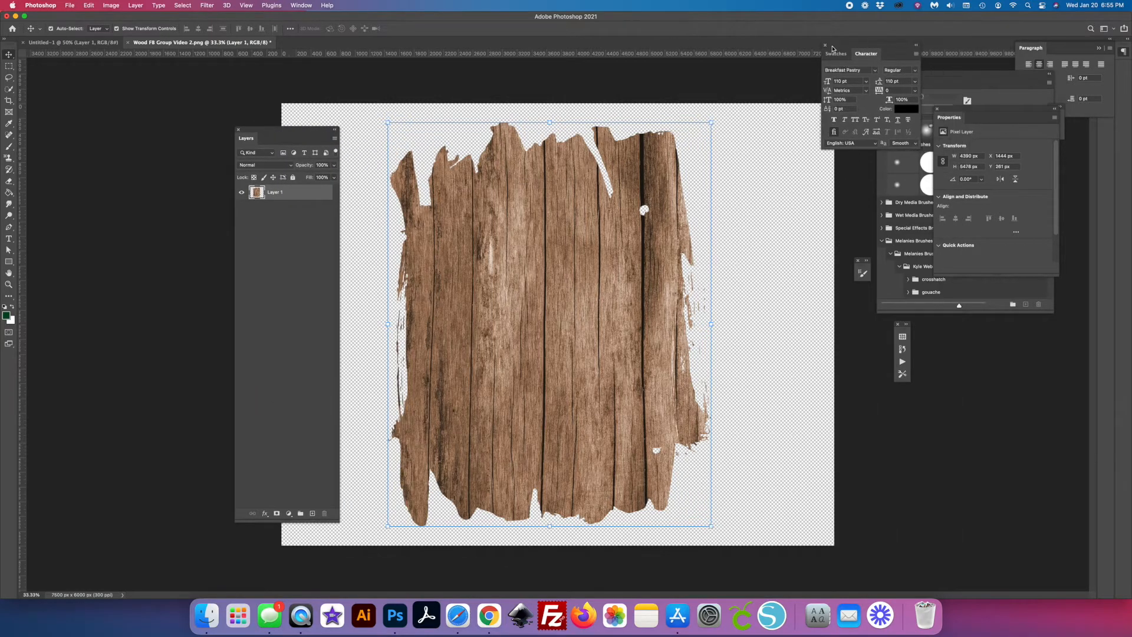
pyautogui.click(824, 46)
pyautogui.click(880, 74)
pyautogui.click(1100, 48)
pyautogui.click(938, 109)
# - Dock the remaining floating icon panels at the workspace edge and set the Layers panel just outside the canvas
pyautogui.moveTo(862, 261); pyautogui.dragTo(1106, 68)
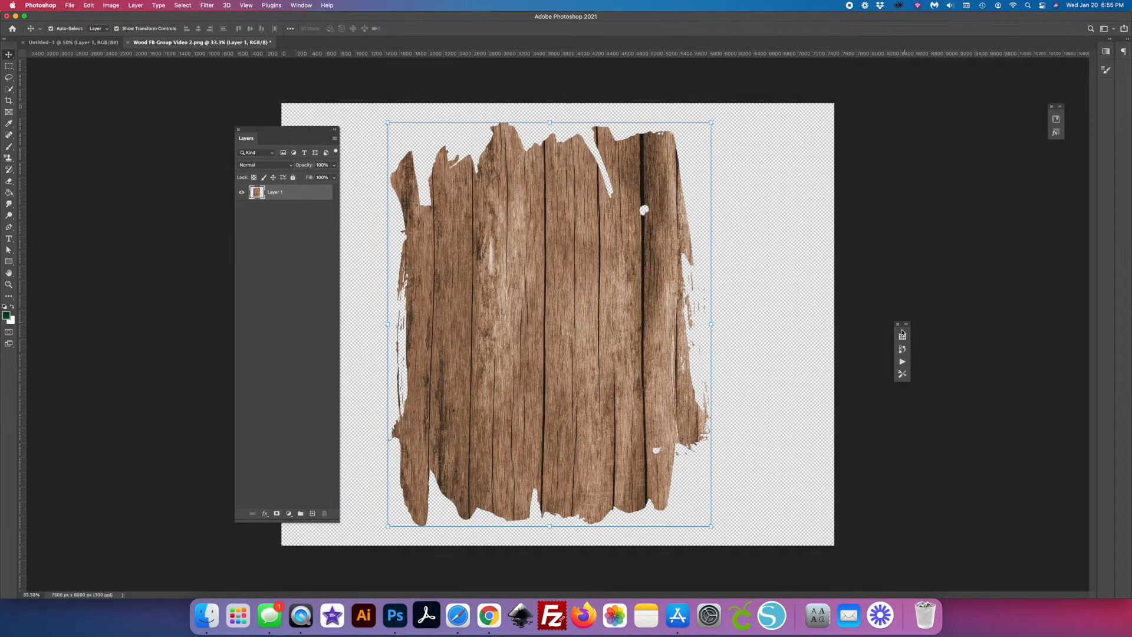
pyautogui.moveTo(903, 324); pyautogui.dragTo(1106, 83)
pyautogui.moveTo(1056, 109); pyautogui.dragTo(1106, 137)
pyautogui.moveTo(289, 130); pyautogui.dragTo(225, 119)
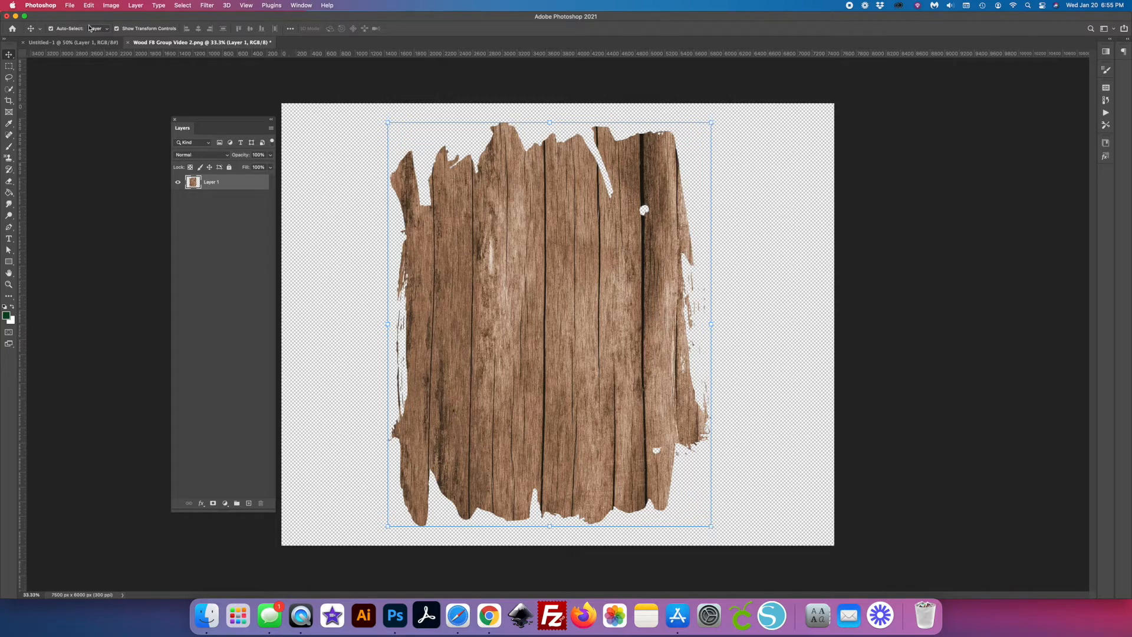
# - Place the close-up sunflower field JPEG from Downloads as an embedded image at its default size
pyautogui.click(70, 5)
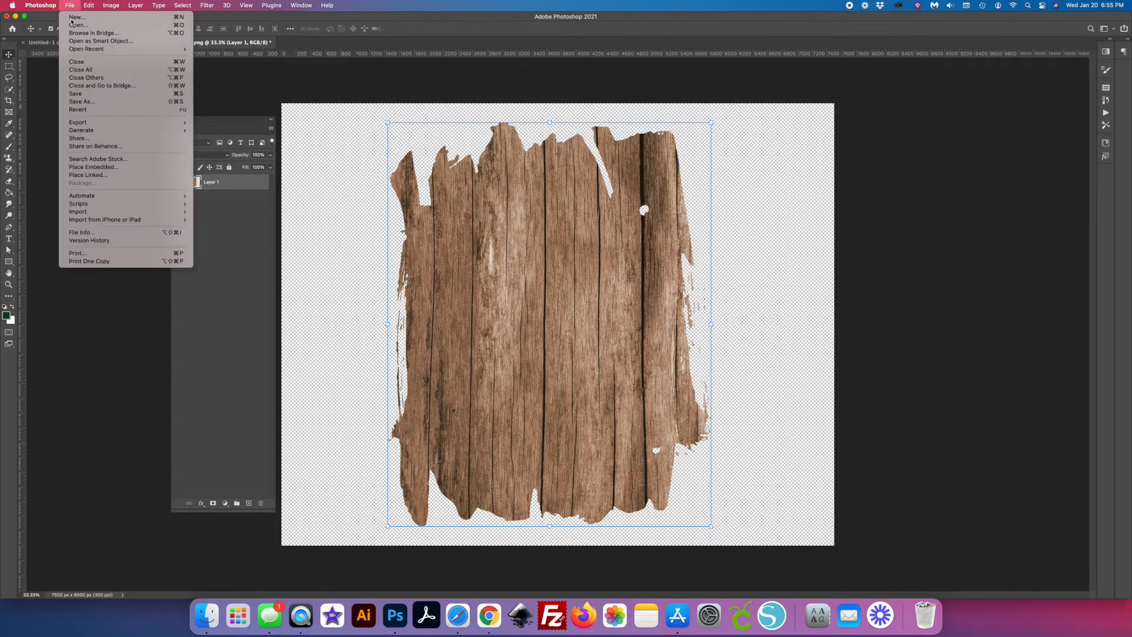
pyautogui.click(91, 167)
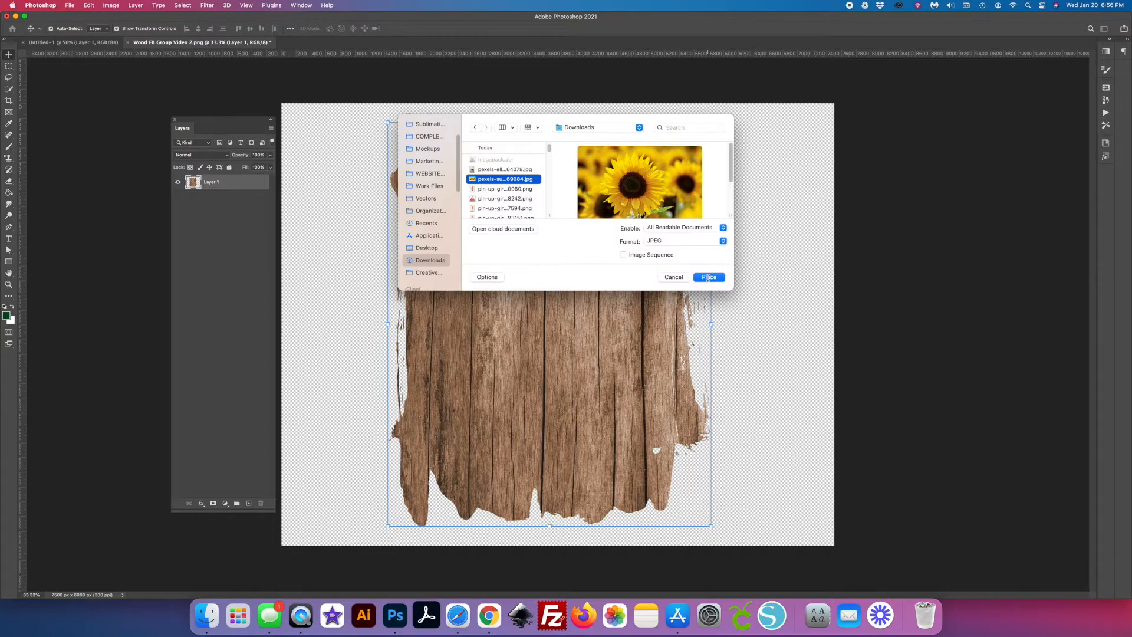
pyautogui.click(708, 278)
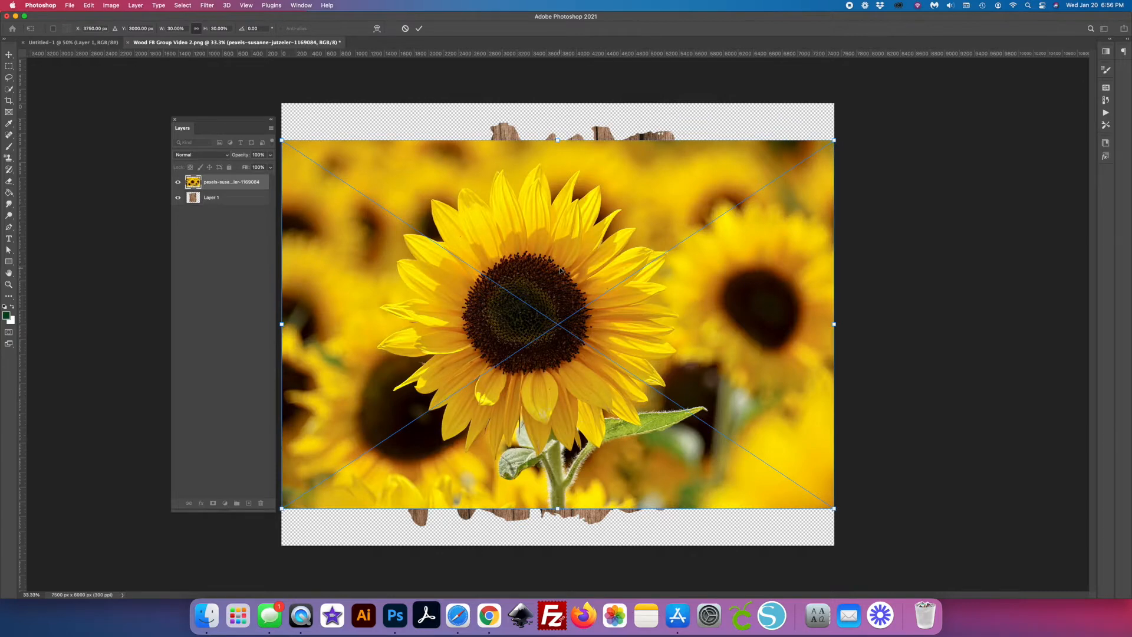
pyautogui.press('Return')
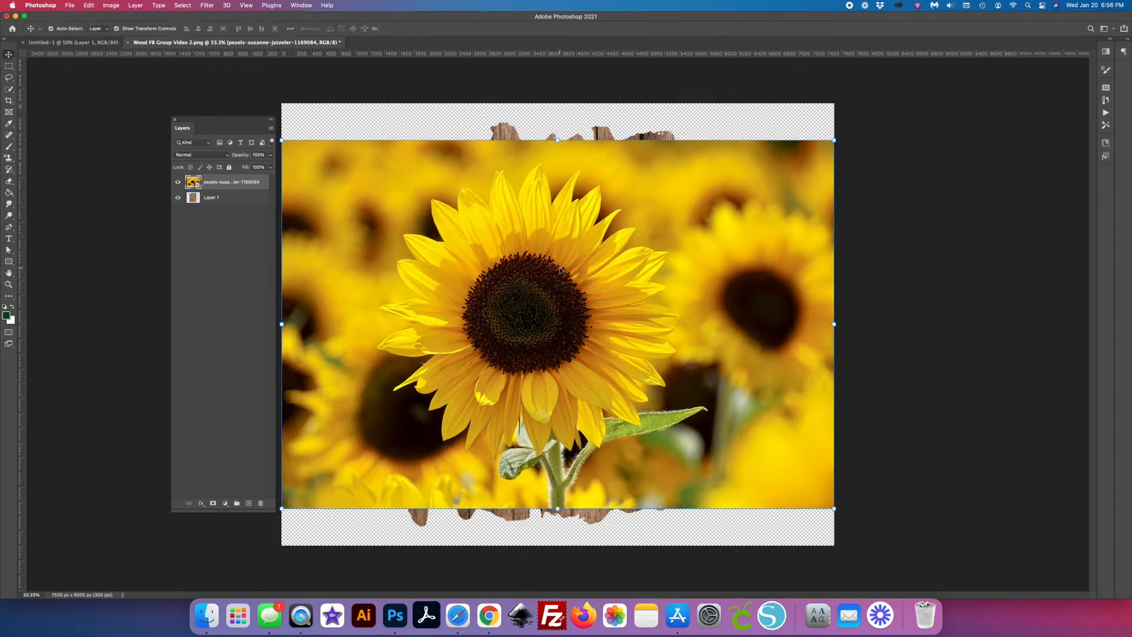
# - Place the photo of sunflowers against a pale wall as a second embedded image
pyautogui.click(71, 4)
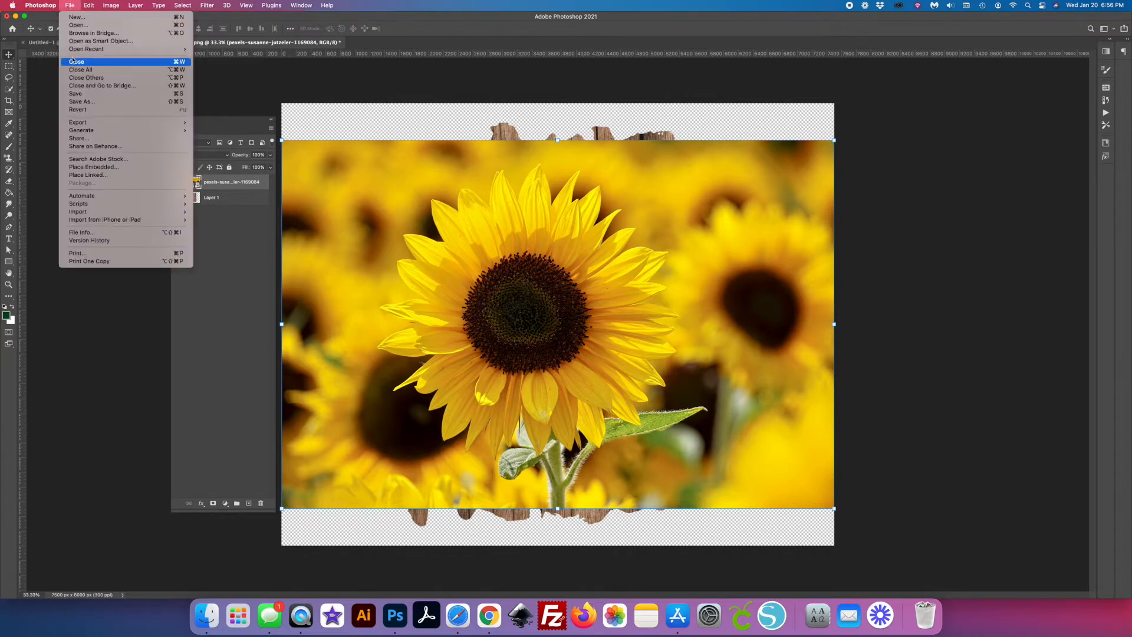
pyautogui.click(104, 169)
pyautogui.click(724, 300)
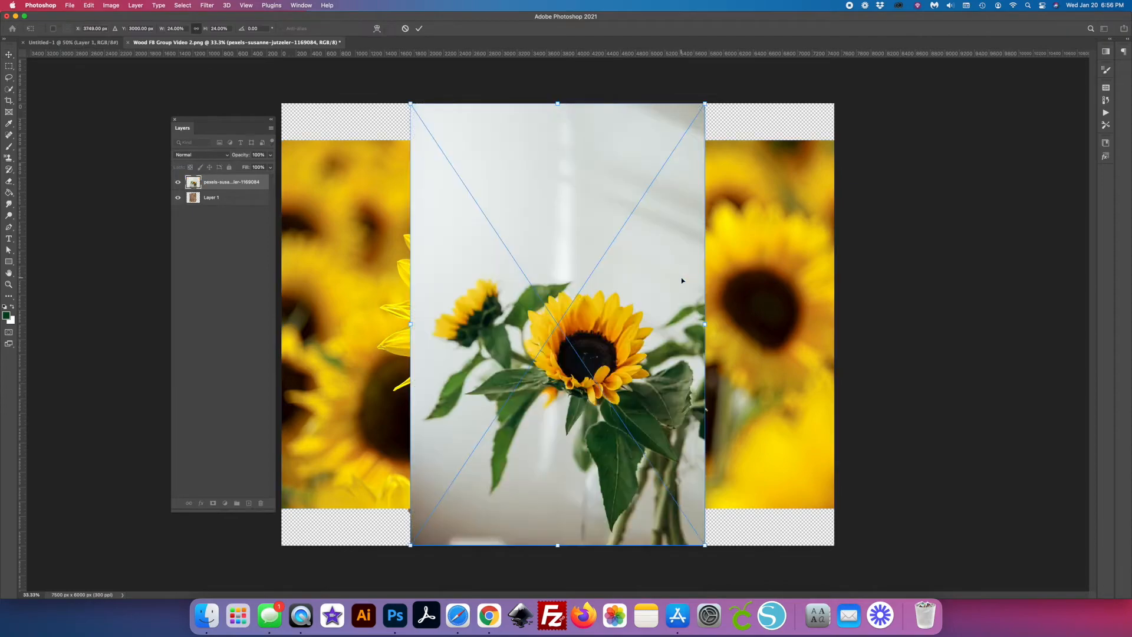
pyautogui.press('Return')
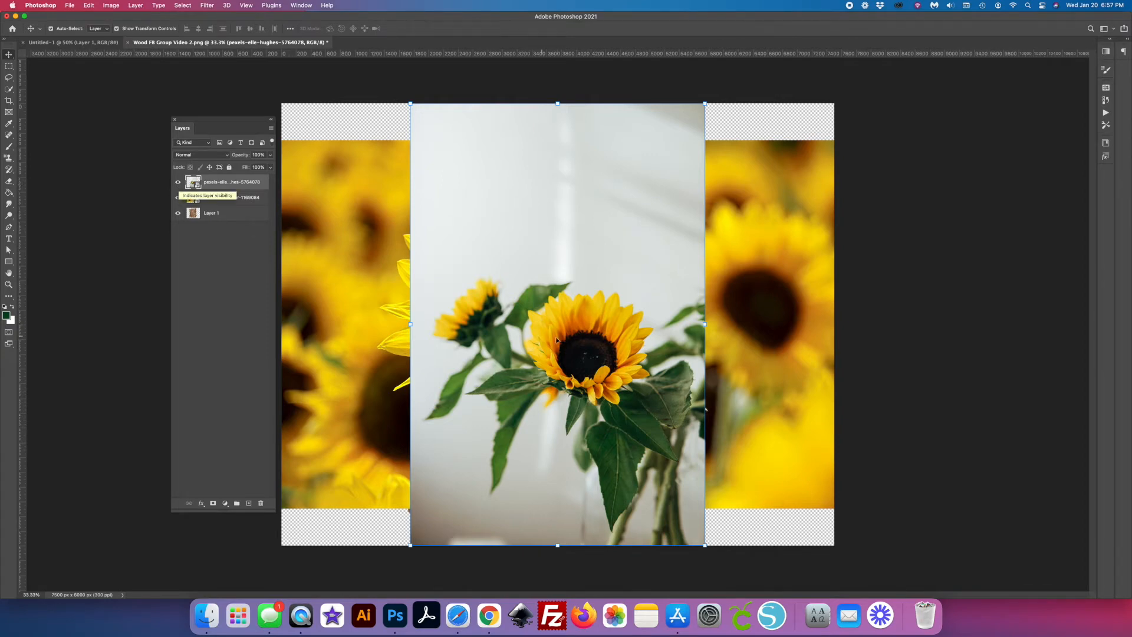
# - Rename the pale-wall sunflower layer as Image 2 and hide it
pyautogui.doubleClick(216, 182)
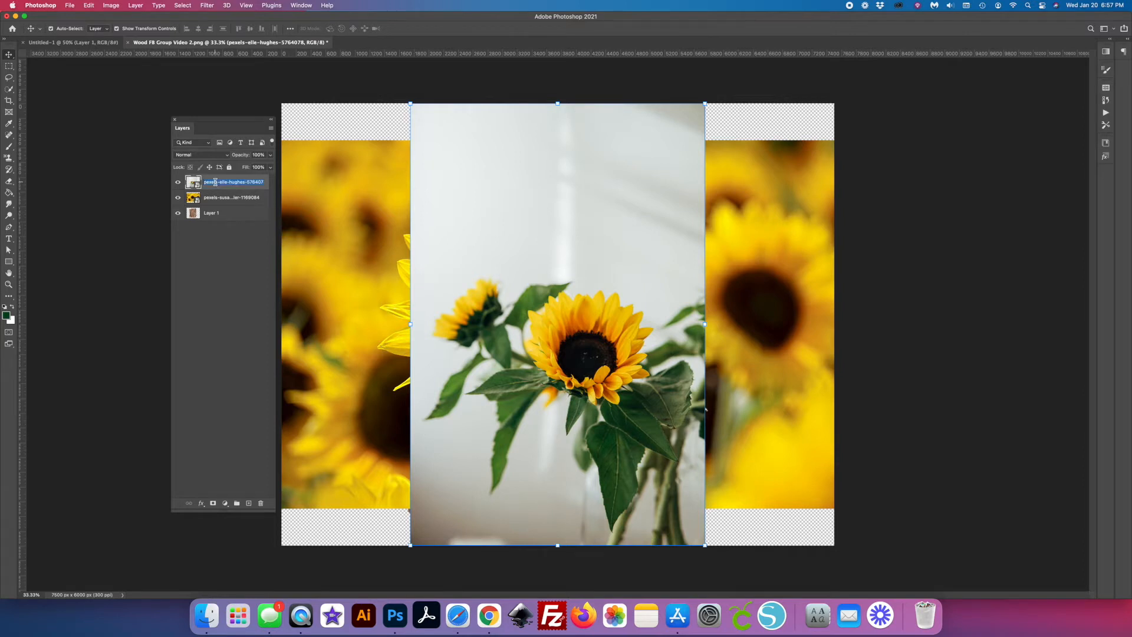
pyautogui.write('image 2')
pyautogui.press('Tab')
pyautogui.click(177, 183)
pyautogui.click(177, 183)
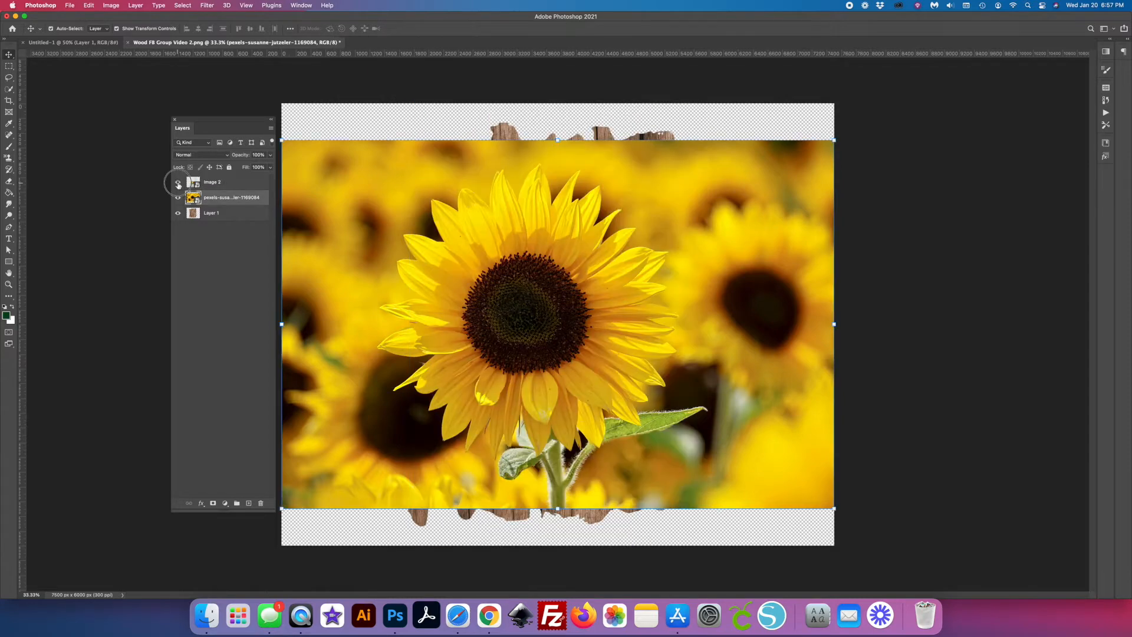
pyautogui.click(178, 183)
# - Rename the close-up sunflower field layer as Image 1 and keep it visible
pyautogui.click(178, 198)
pyautogui.click(178, 198)
pyautogui.doubleClick(217, 198)
pyautogui.write('Image 1')
pyautogui.press('Return')
# - Rename Layer 1 as Wood and hide it
pyautogui.click(216, 219)
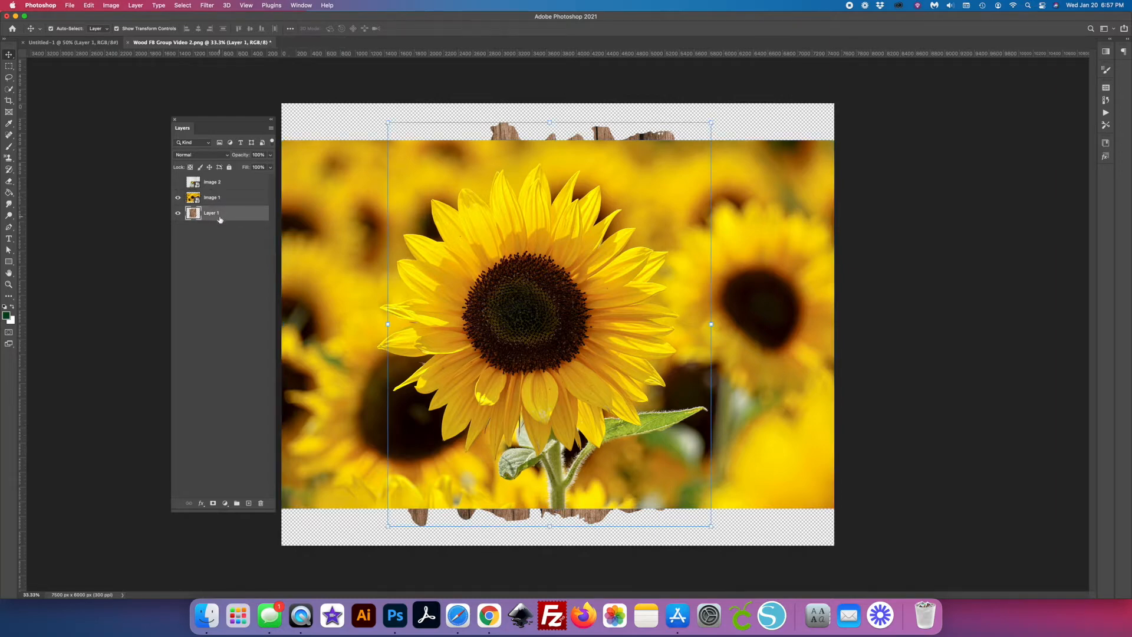
pyautogui.doubleClick(221, 216)
pyautogui.write('Wood')
pyautogui.press('Return')
pyautogui.click(177, 213)
# - Duplicate the Image 1 layer under the name Image 1 copy and undo the duplication
pyautogui.click(207, 201)
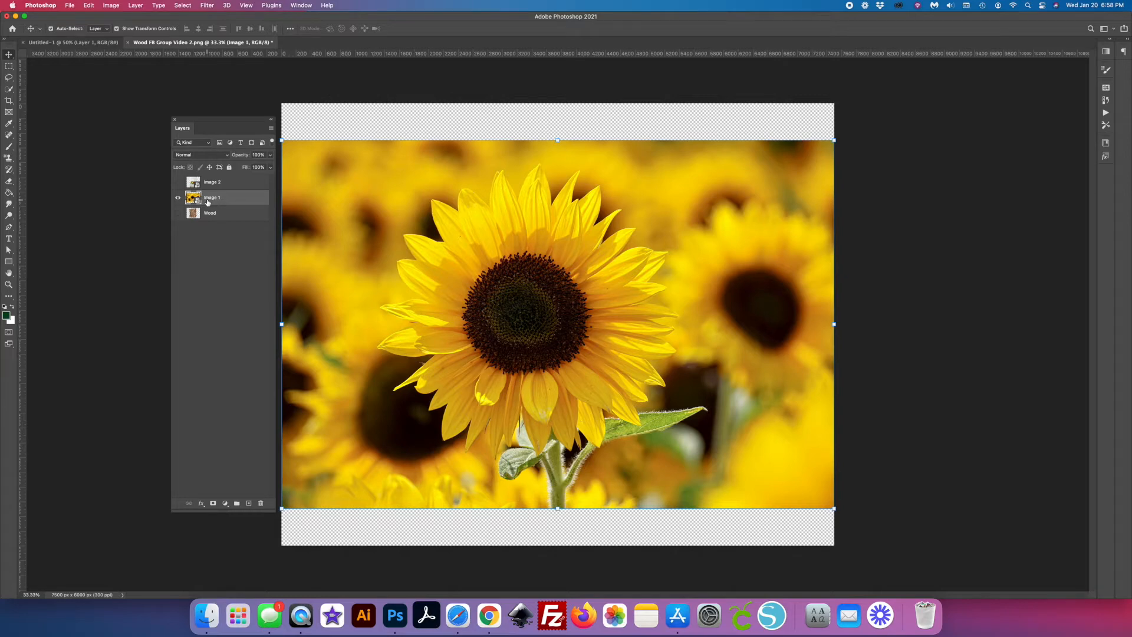
pyautogui.rightClick(227, 197)
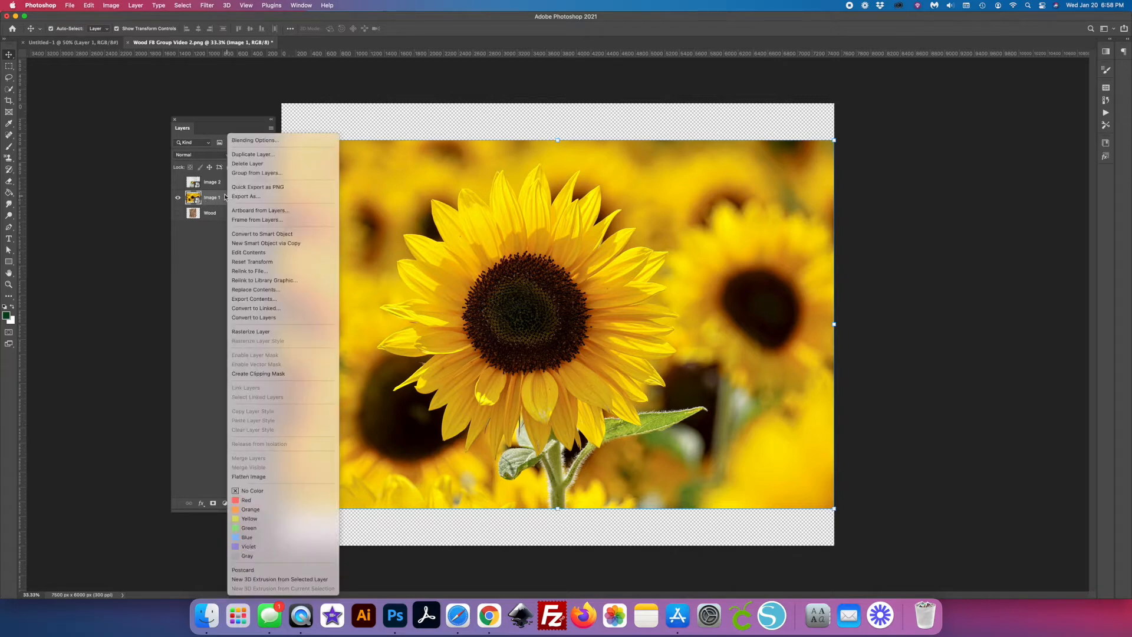
pyautogui.click(253, 154)
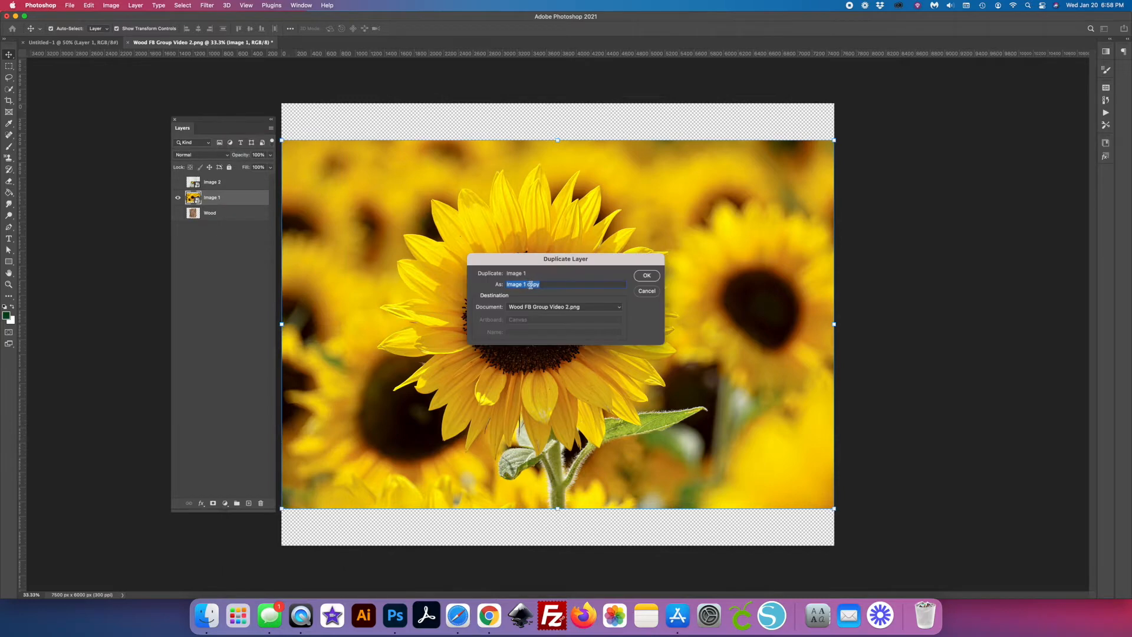
pyautogui.click(647, 276)
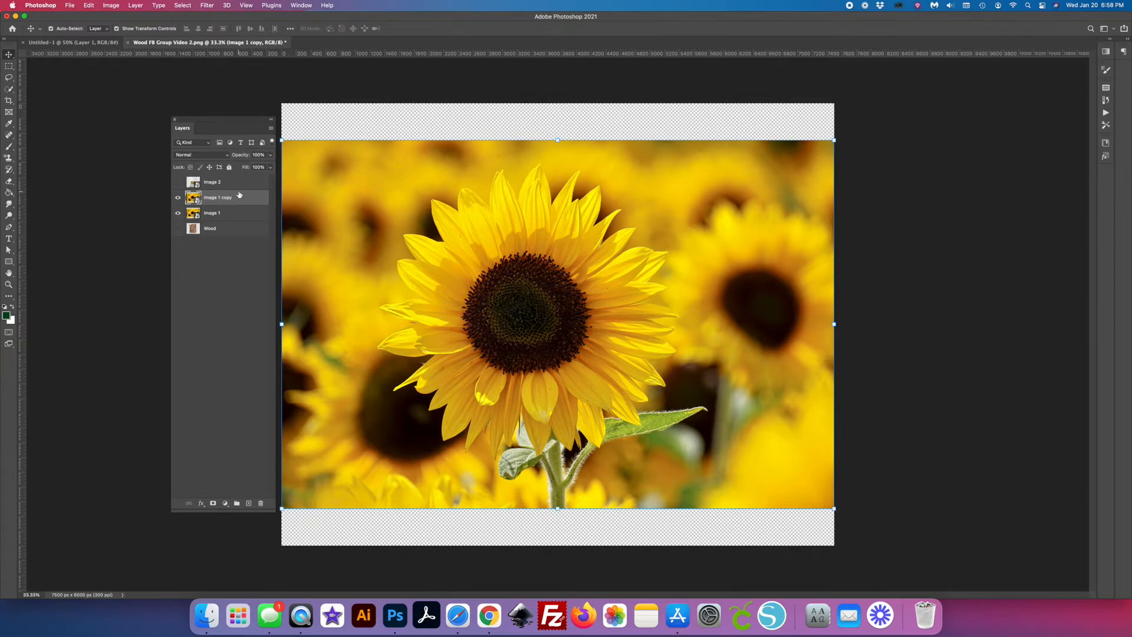
pyautogui.press('super+z')
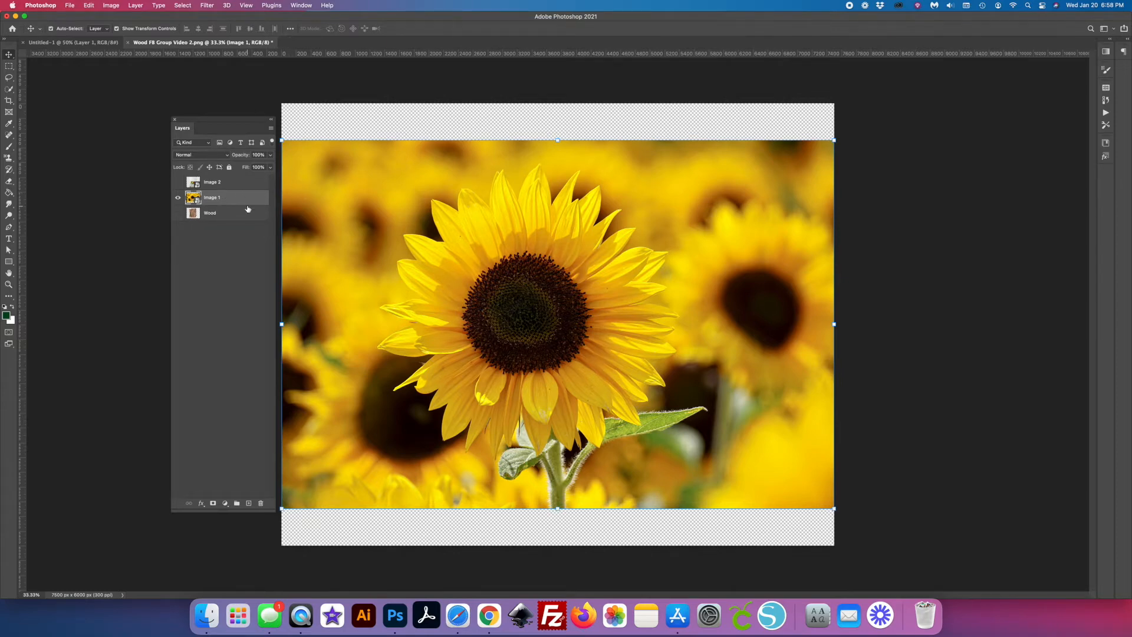
# - Duplicate the Image 1 layer within the document and hide the original
pyautogui.press('super+j')
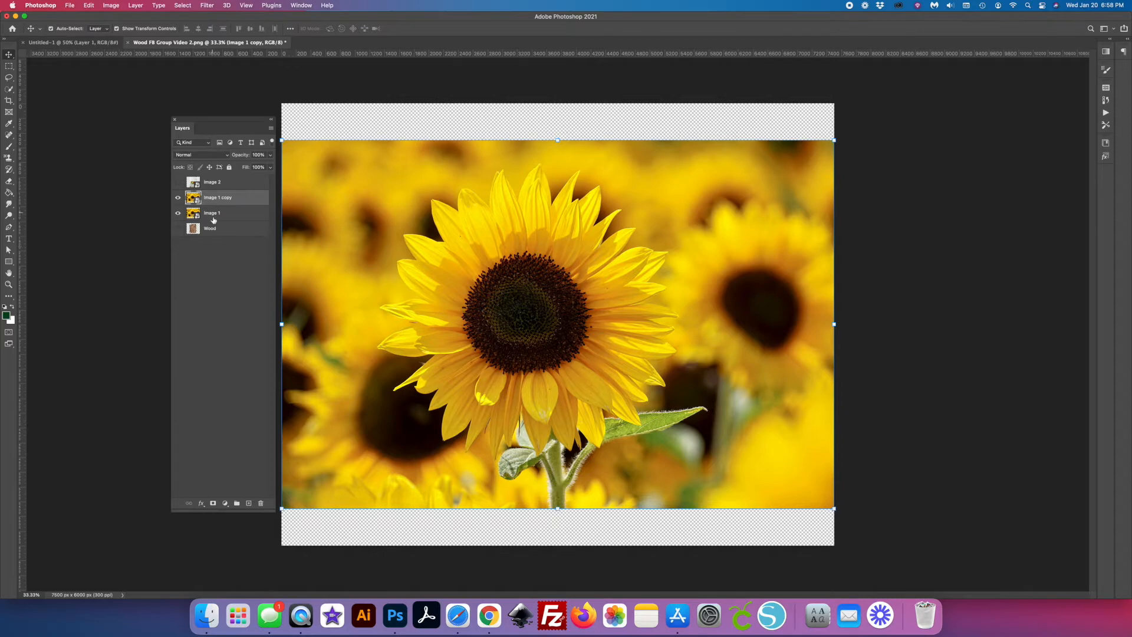
pyautogui.click(178, 214)
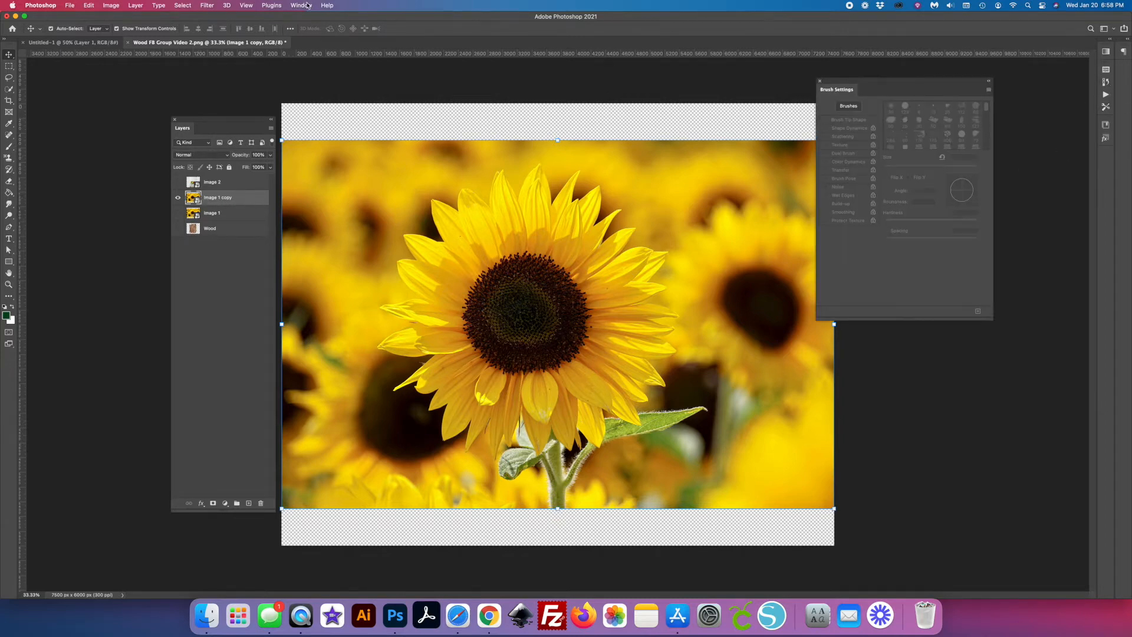
# - Show the Brushes panel, group it with Brush Settings, and collapse the Melanies Brushes 2021 folder
pyautogui.click(307, 6)
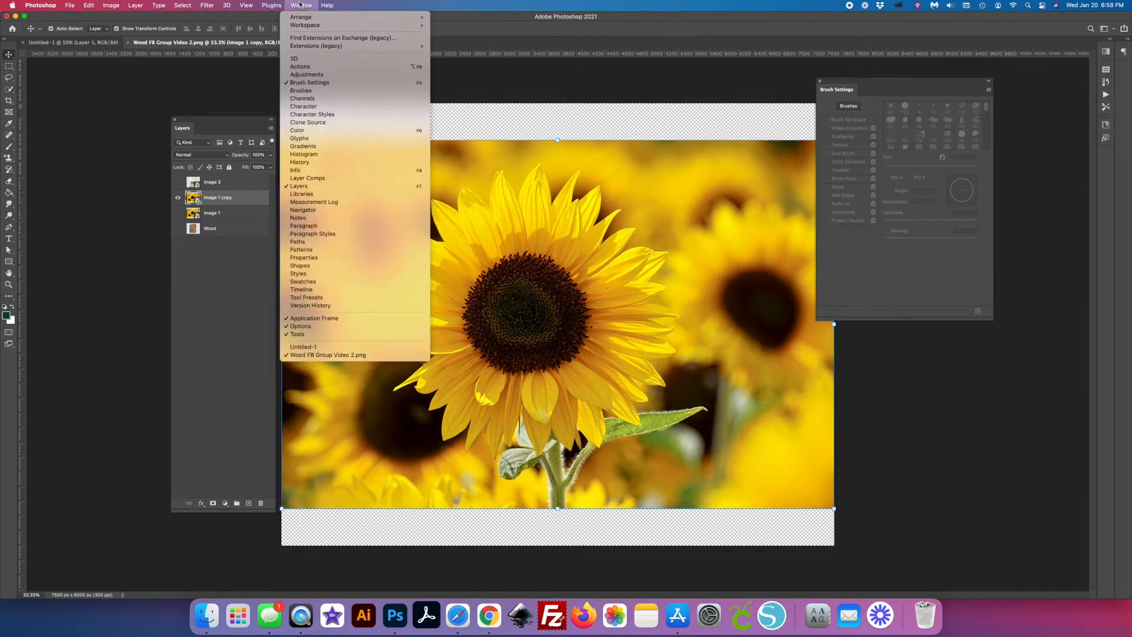
pyautogui.click(309, 91)
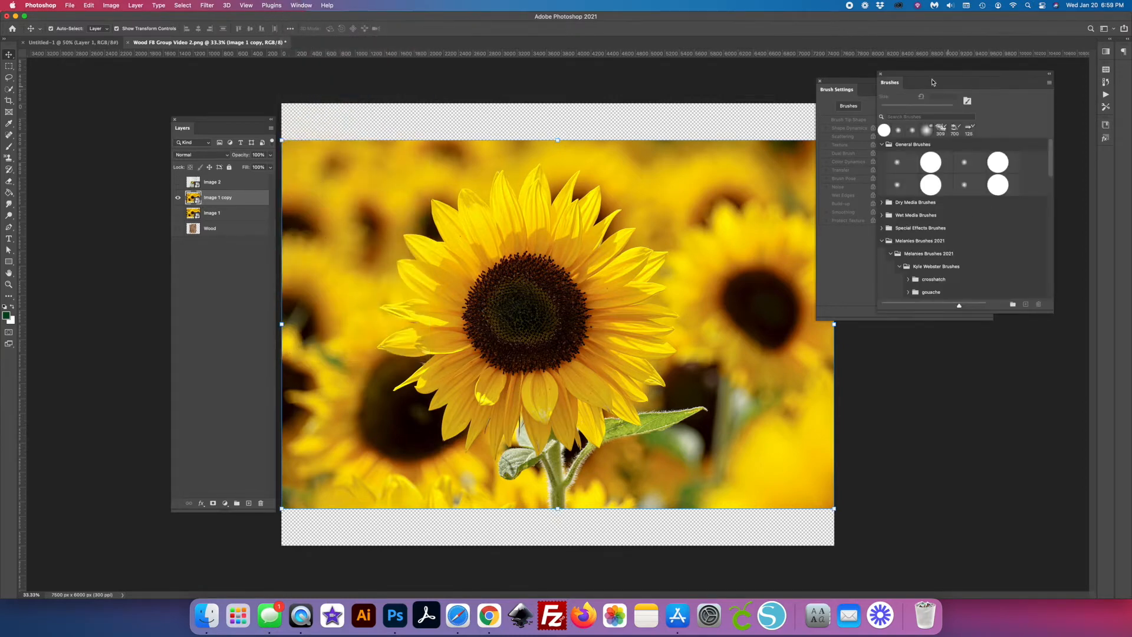
pyautogui.moveTo(885, 95)
pyautogui.mouseDown()
pyautogui.moveTo(779, 132)
pyautogui.moveTo(905, 98)
pyautogui.moveTo(889, 92)
pyautogui.mouseUp()
pyautogui.click(874, 247)
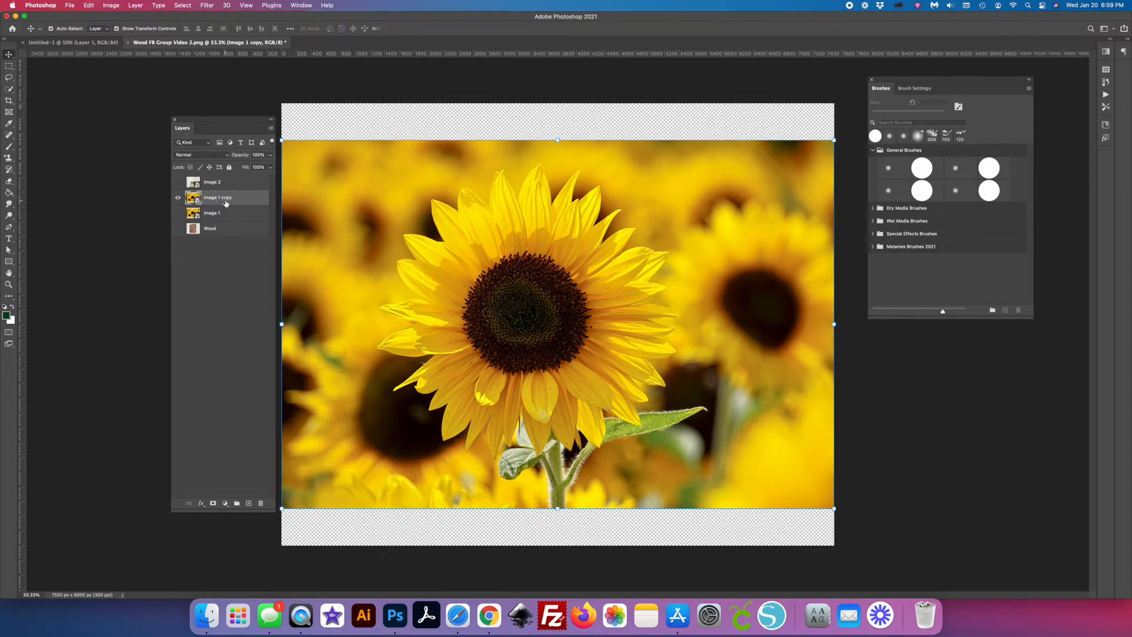
pyautogui.click(8, 90)
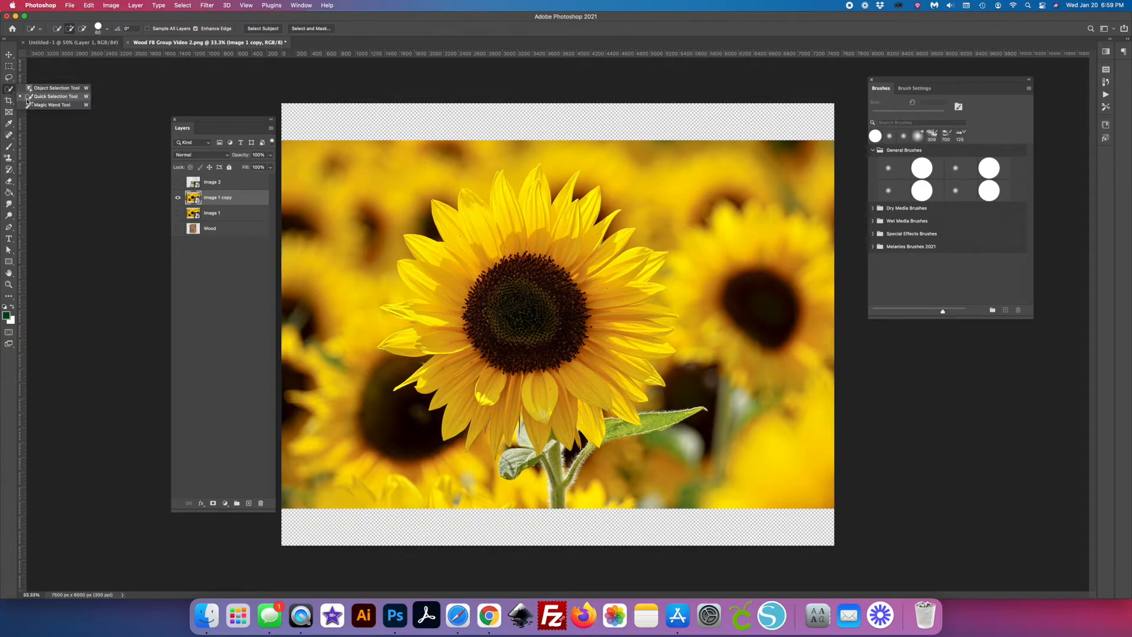
pyautogui.click(54, 97)
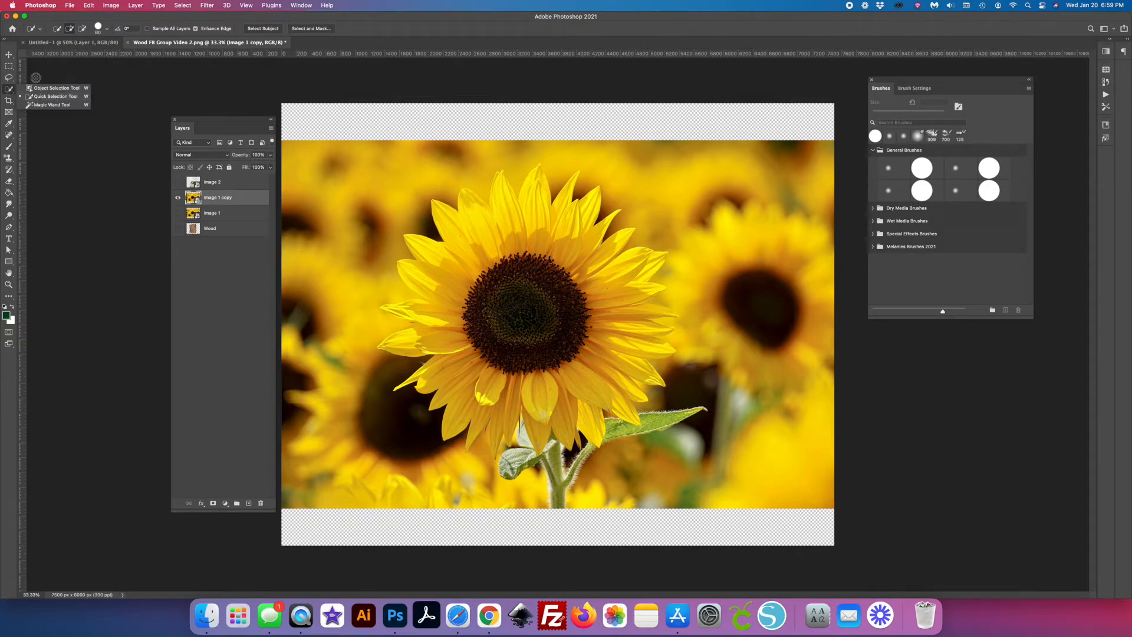
pyautogui.click(9, 90)
pyautogui.click(41, 88)
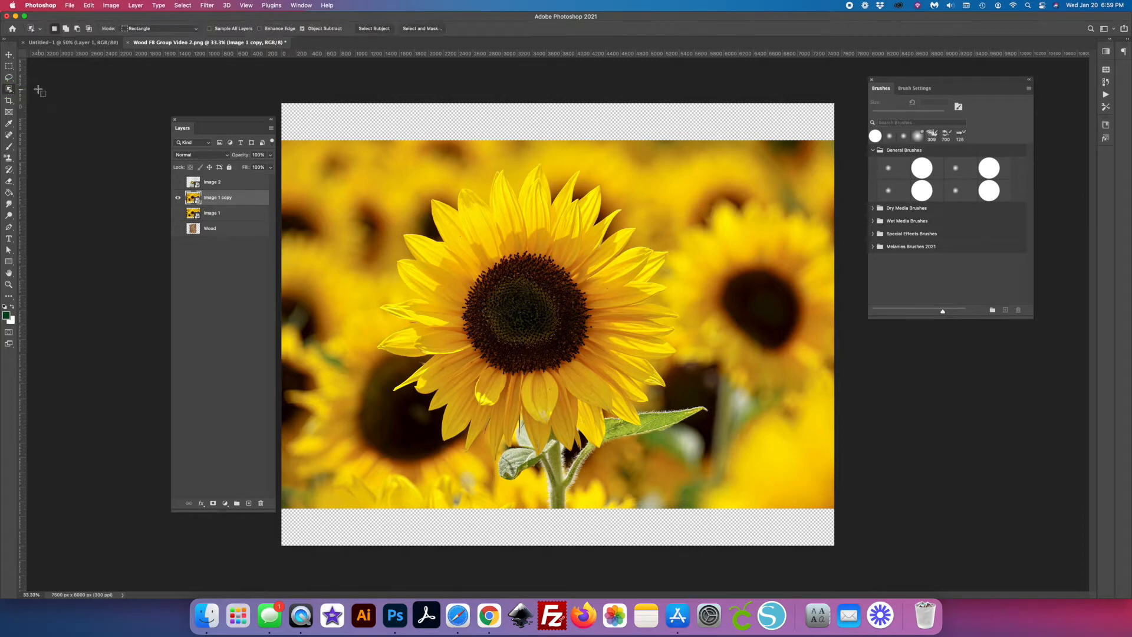
pyautogui.click(10, 90)
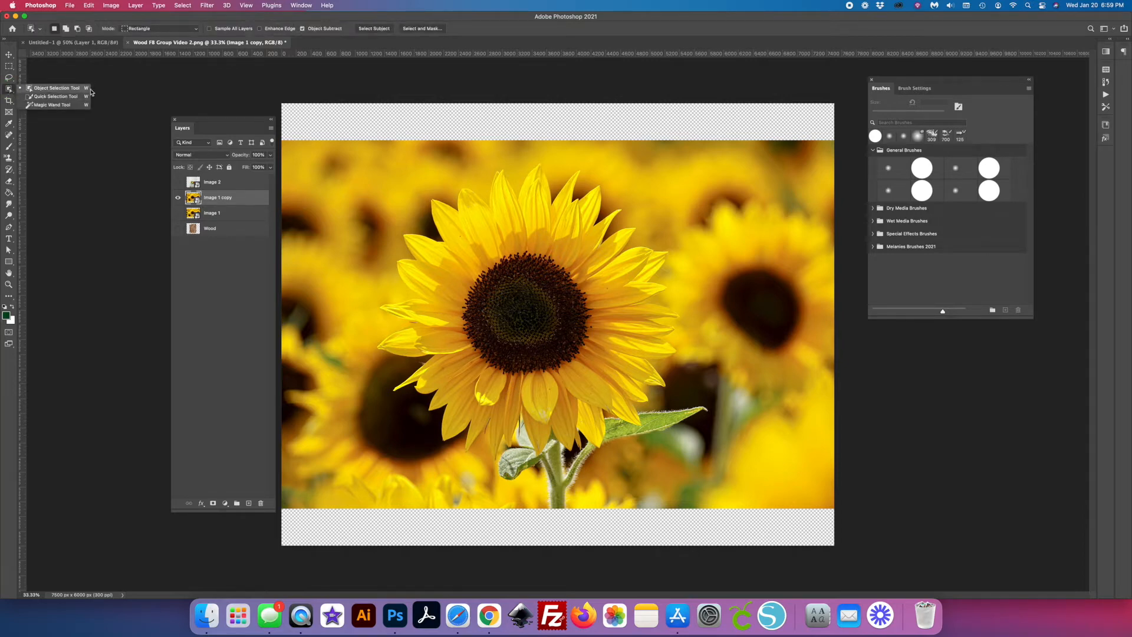
pyautogui.click(11, 91)
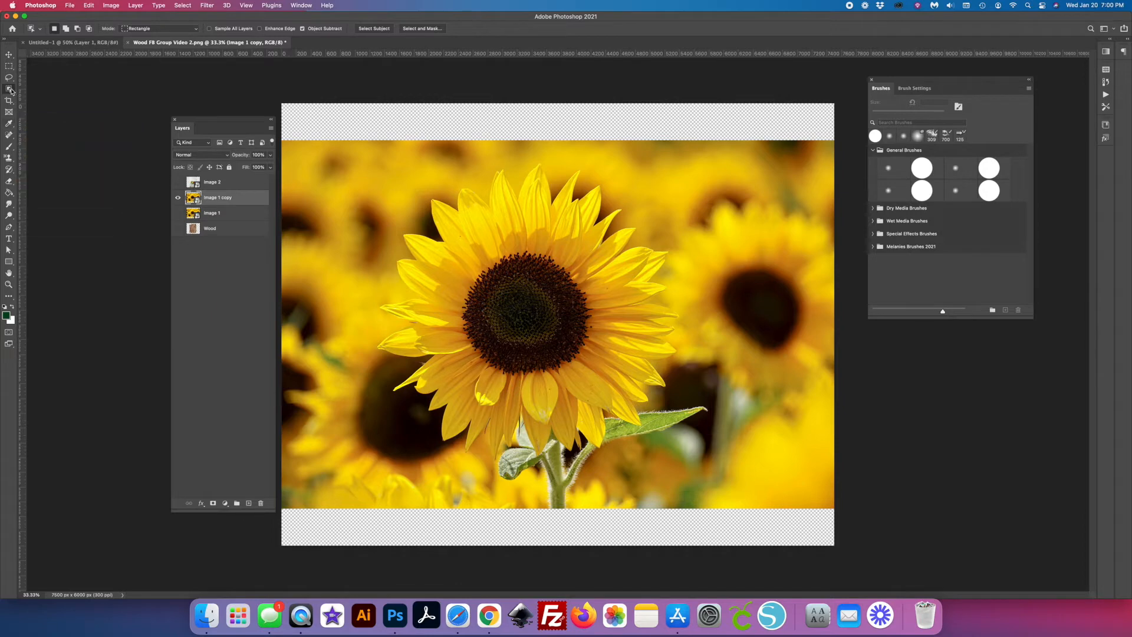
# - Activate the Quick Selection tool and move the Layers panel farther from the canvas
pyautogui.click(11, 90)
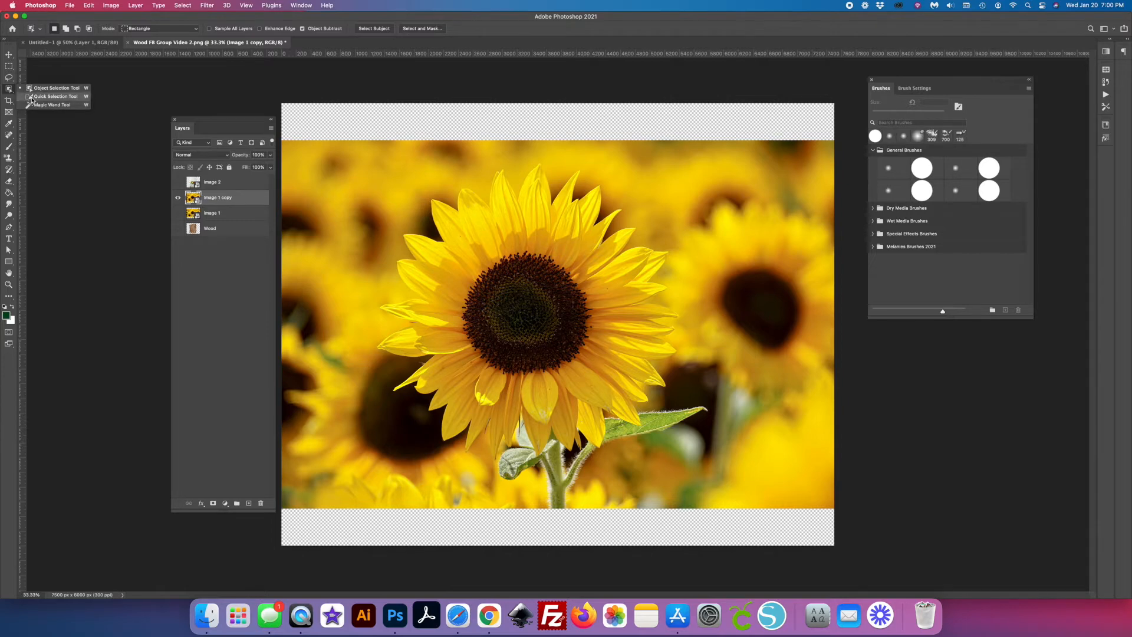
pyautogui.click(36, 98)
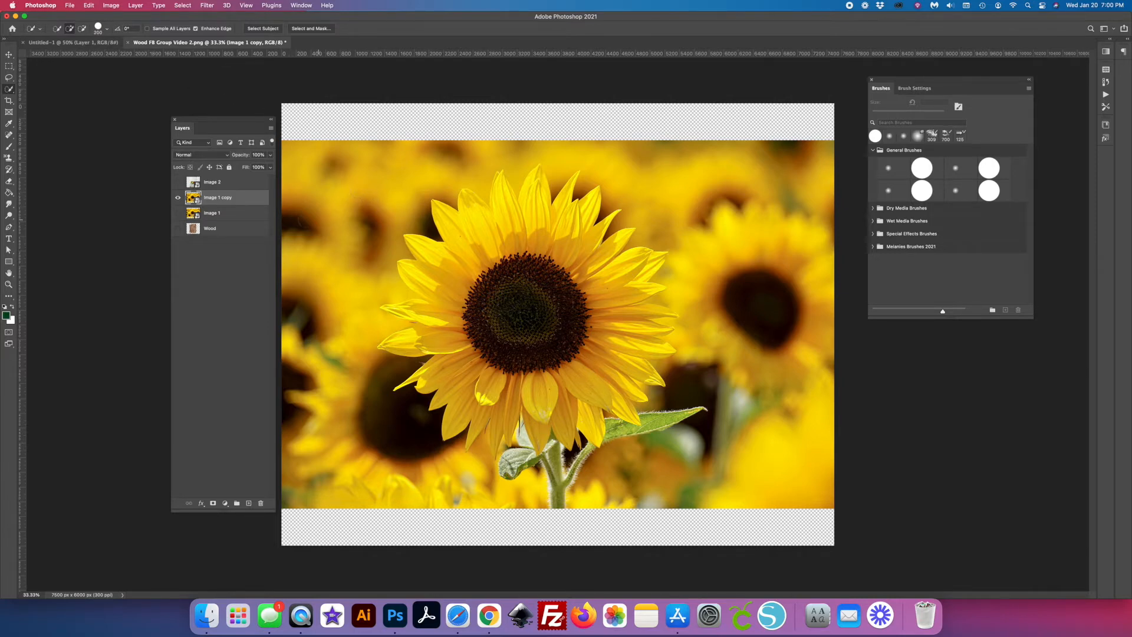
pyautogui.moveTo(232, 125); pyautogui.dragTo(199, 134)
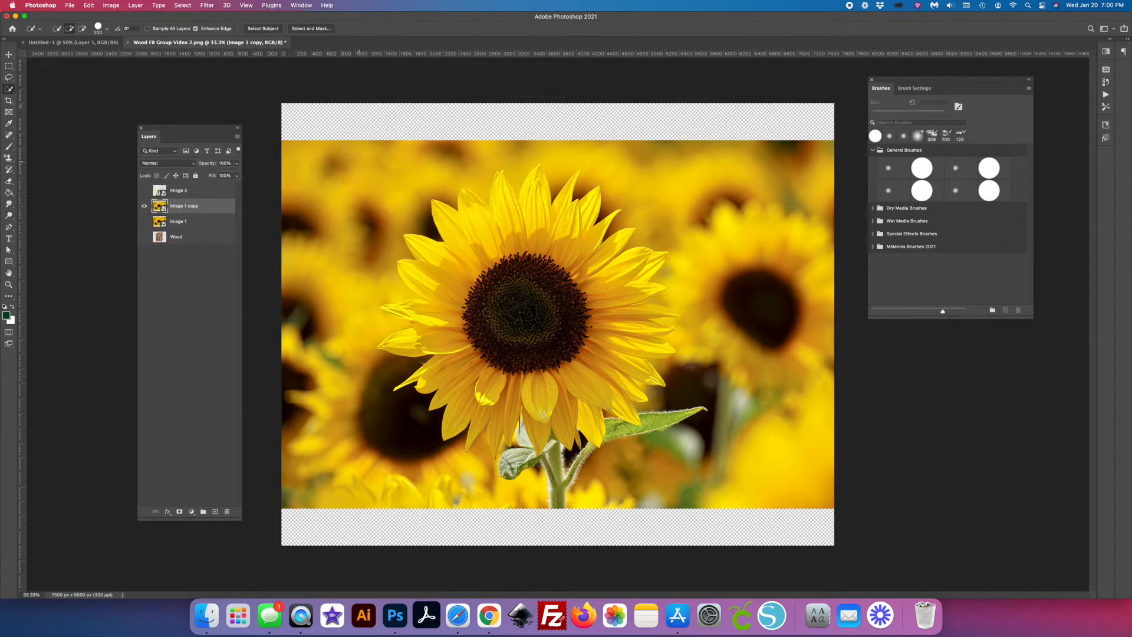
# - Try Quick Selection strokes over the blurred background and upper petals of Image 1 copy, and clear the selection
pyautogui.moveTo(328, 144); pyautogui.dragTo(311, 268)
pyautogui.moveTo(329, 281); pyautogui.dragTo(331, 388)
pyautogui.moveTo(480, 154); pyautogui.dragTo(487, 258)
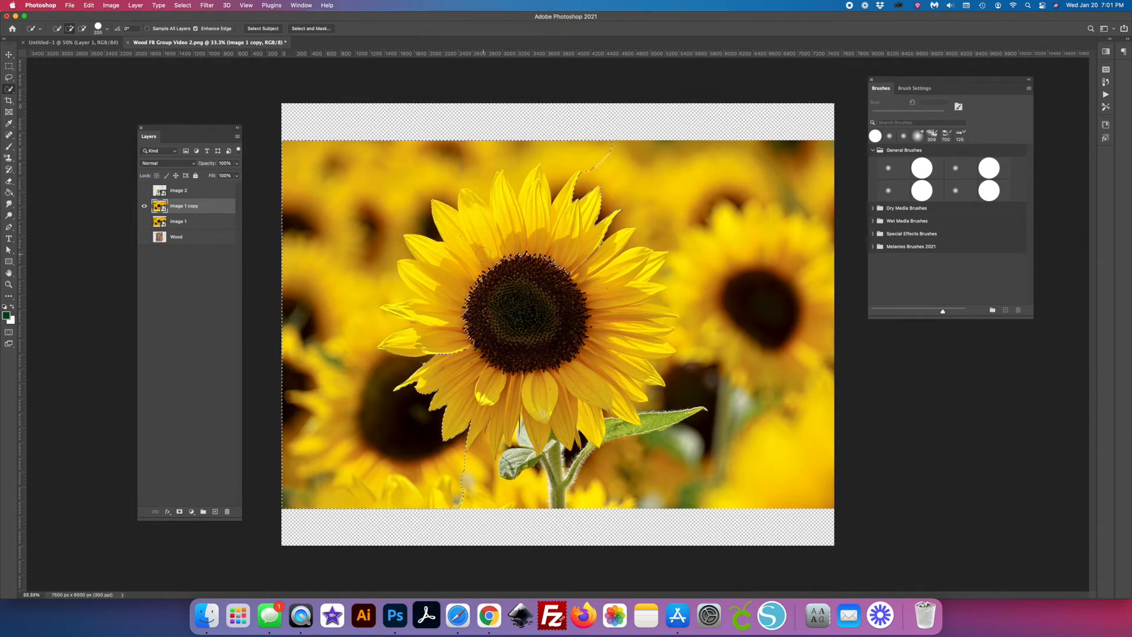
pyautogui.hotkey('ctrl', 'd')
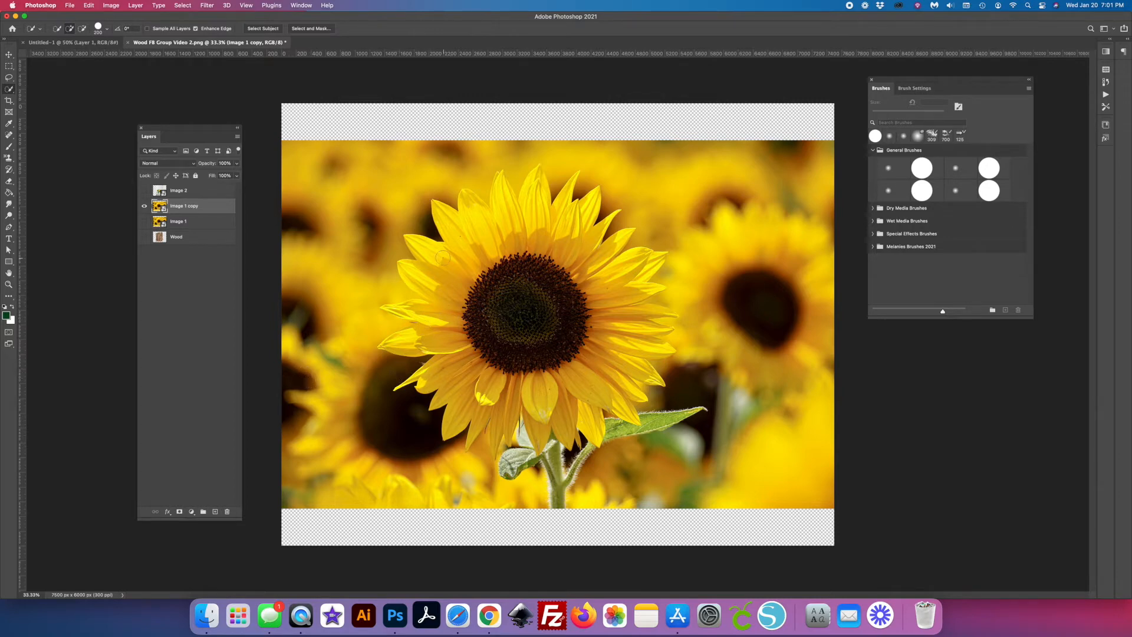
# - Select the main sunflower's dark centre and surrounding petals on Image 1 copy with Quick Selection strokes
pyautogui.moveTo(488, 297)
pyautogui.mouseDown()
pyautogui.moveTo(519, 348)
pyautogui.moveTo(562, 332)
pyautogui.mouseUp()
pyautogui.moveTo(476, 251); pyautogui.dragTo(524, 306)
pyautogui.moveTo(591, 264)
pyautogui.mouseDown()
pyautogui.moveTo(613, 301)
pyautogui.moveTo(558, 396)
pyautogui.moveTo(493, 392)
pyautogui.moveTo(457, 345)
pyautogui.moveTo(445, 272)
pyautogui.moveTo(459, 249)
pyautogui.mouseUp()
pyautogui.moveTo(642, 312); pyautogui.dragTo(660, 315)
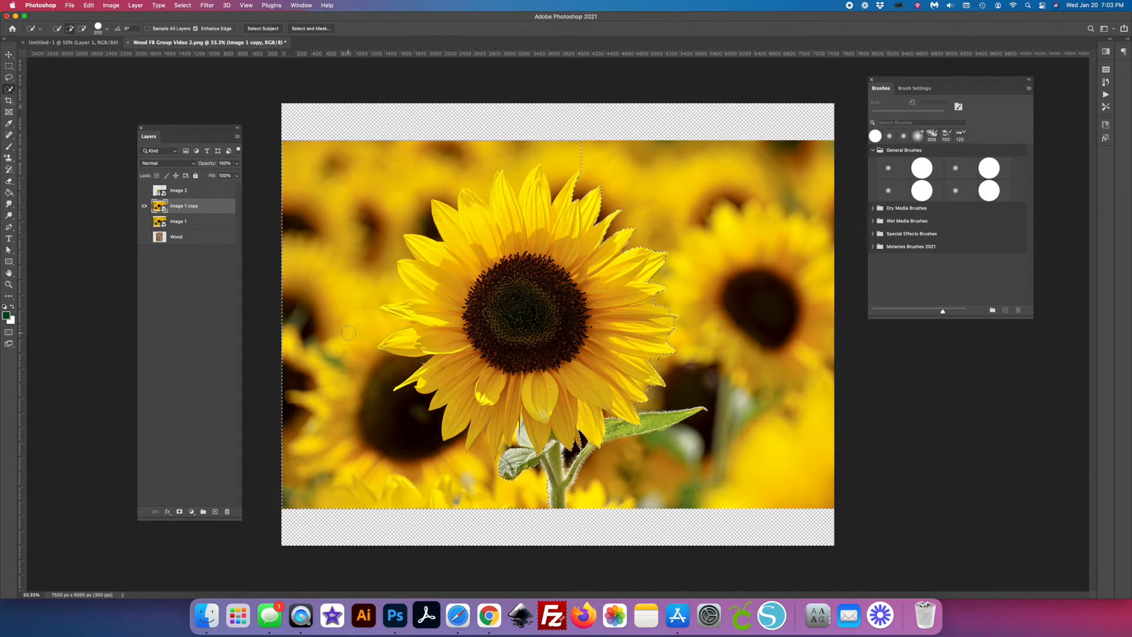
# - Subtract the blurred background around the main sunflower from the Quick Selection on Image 1 copy
pyautogui.click(83, 29)
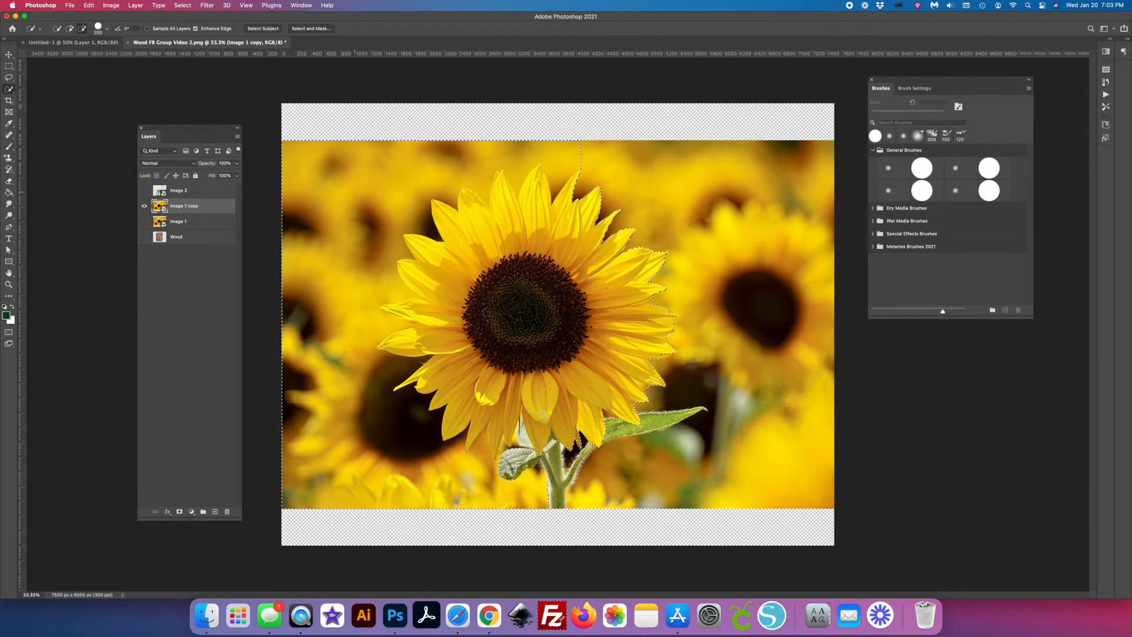
pyautogui.moveTo(336, 147); pyautogui.dragTo(354, 341)
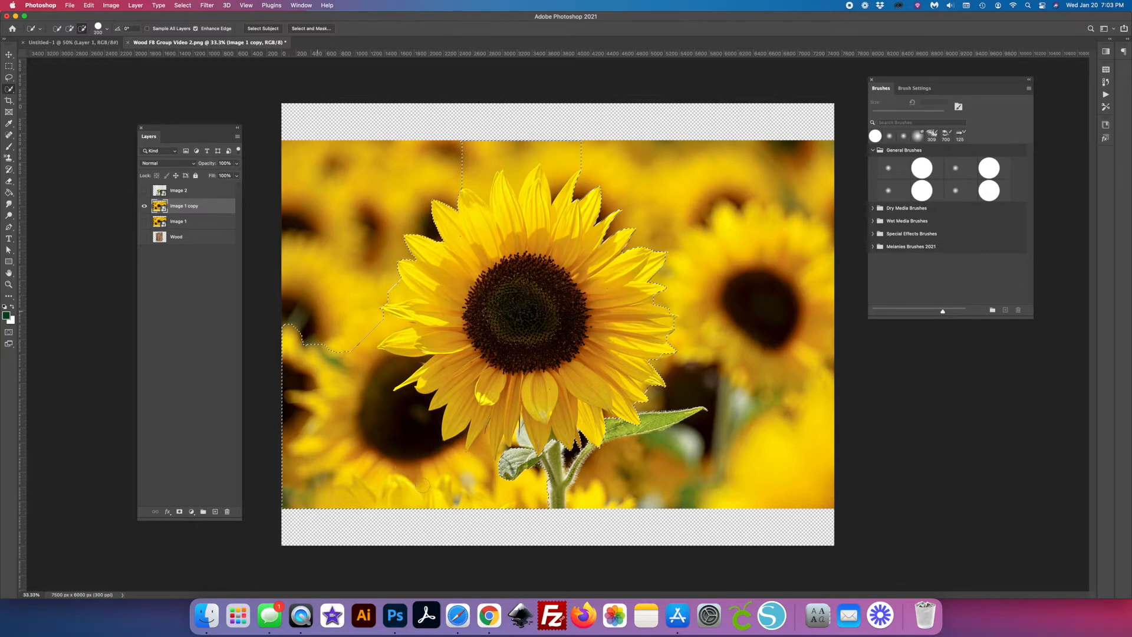
pyautogui.moveTo(336, 374)
pyautogui.mouseDown()
pyautogui.moveTo(341, 419)
pyautogui.moveTo(419, 479)
pyautogui.mouseUp()
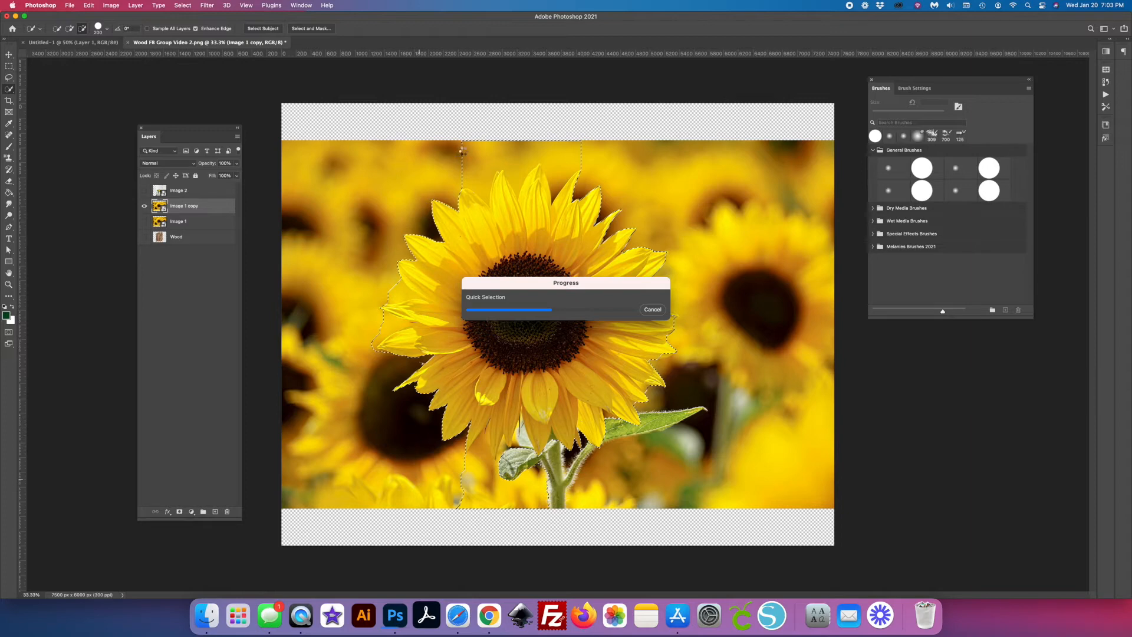
pyautogui.moveTo(464, 150); pyautogui.dragTo(586, 152)
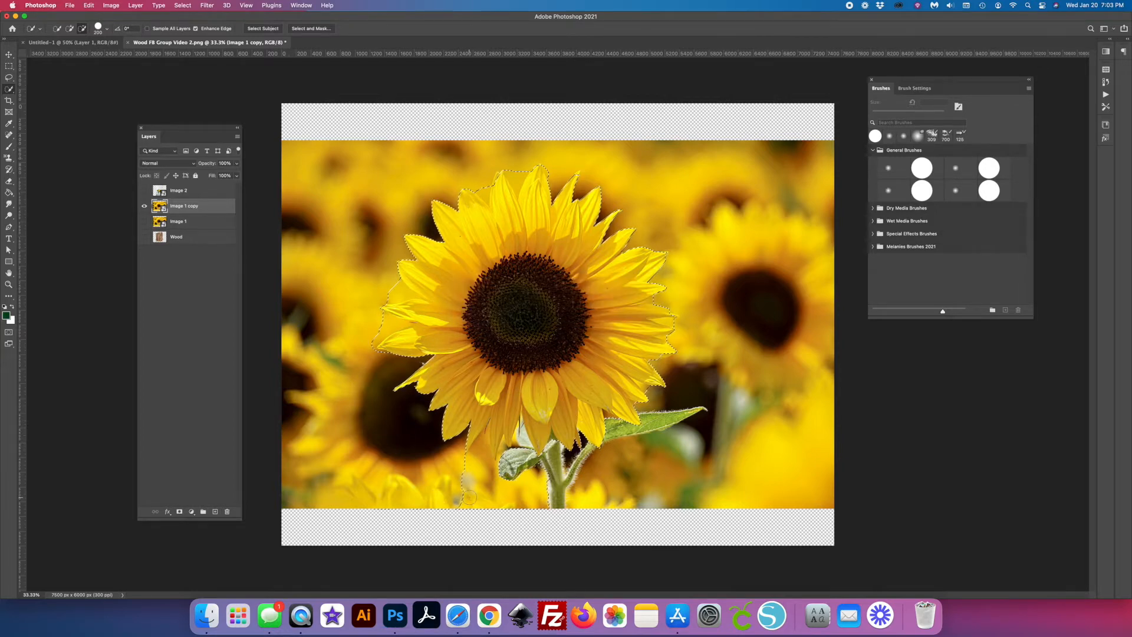
pyautogui.moveTo(462, 488); pyautogui.dragTo(507, 493)
# - Reduce the Quick Selection brush size and subtract leftover background around the tips of the flower's left petals
pyautogui.press('super+equal')
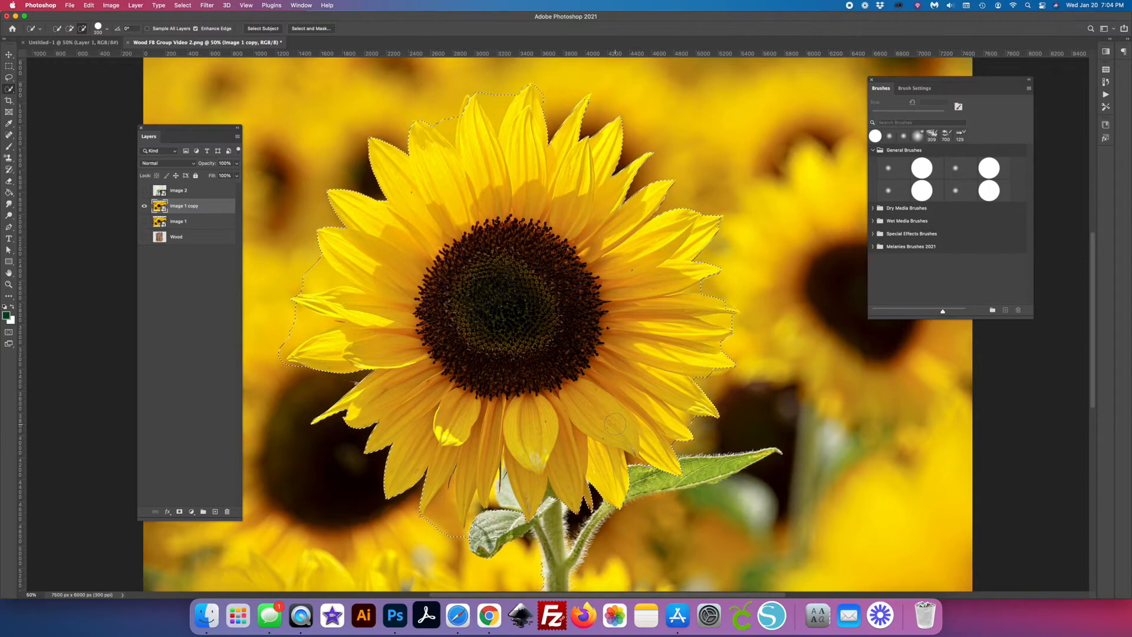
pyautogui.press('super+plus')
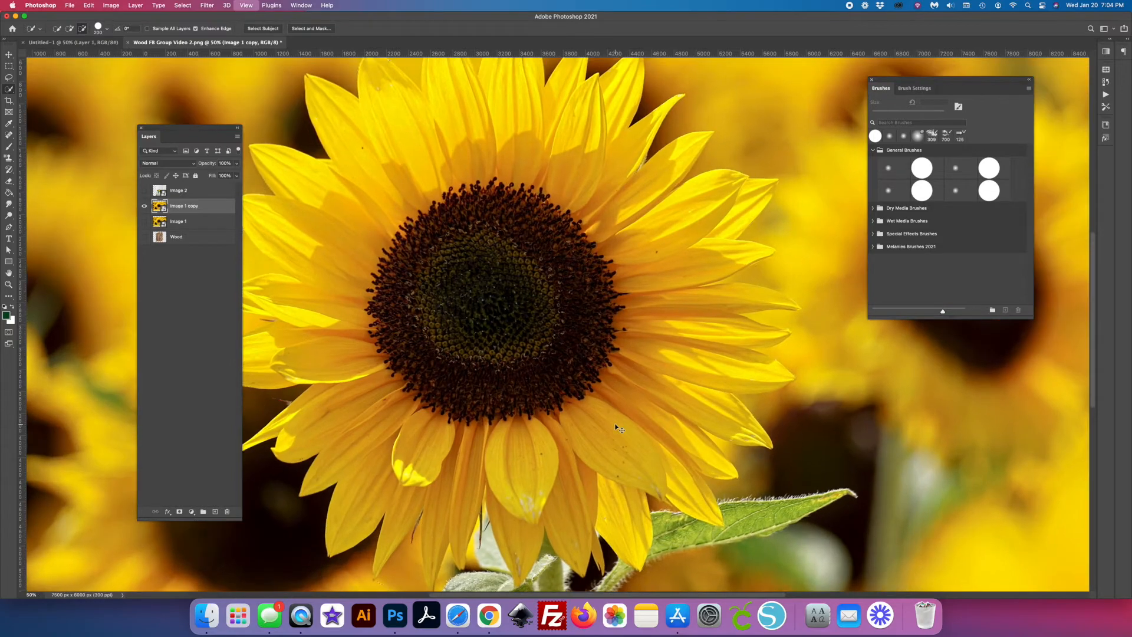
pyautogui.press('super+minus')
pyautogui.press('super+minus')
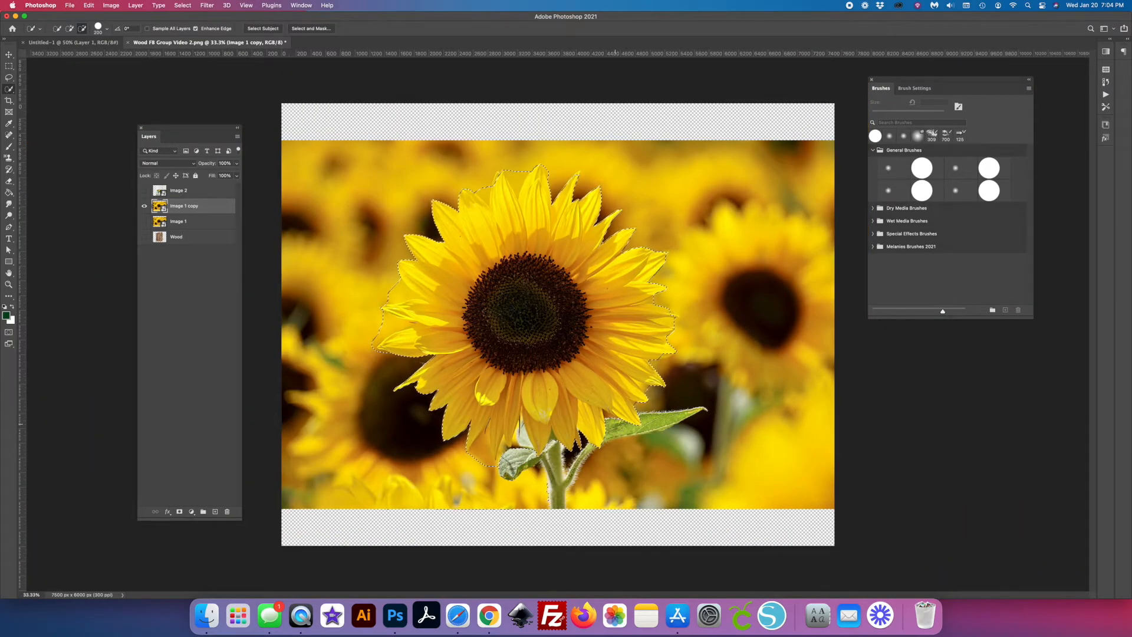
pyautogui.press('super+plus')
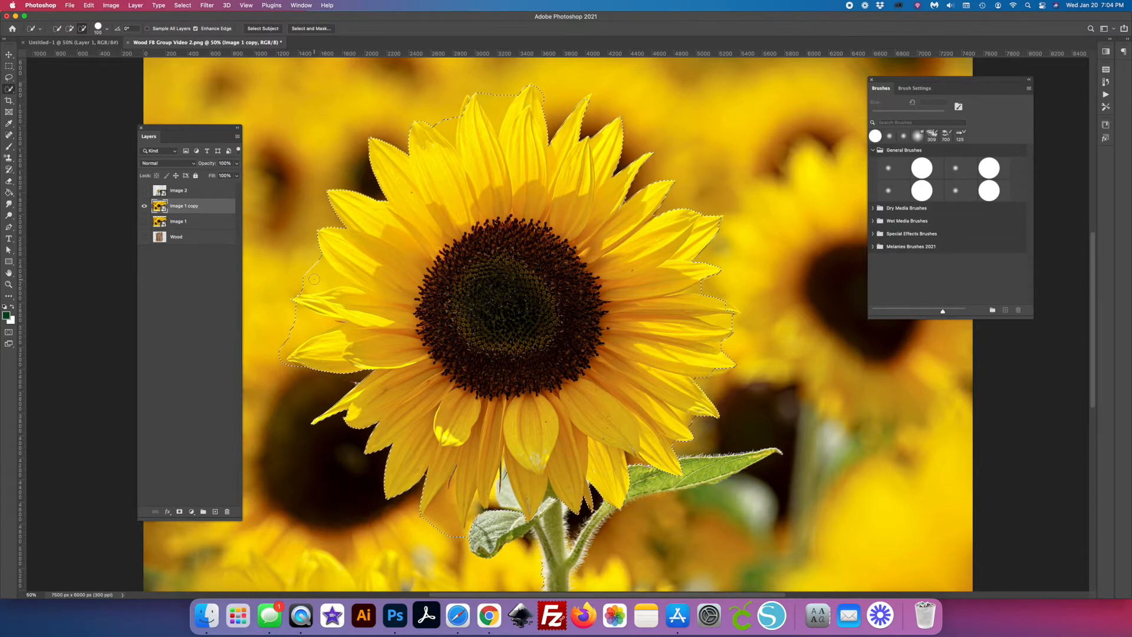
pyautogui.press('[')
pyautogui.moveTo(294, 365); pyautogui.dragTo(306, 373)
pyautogui.press('[')
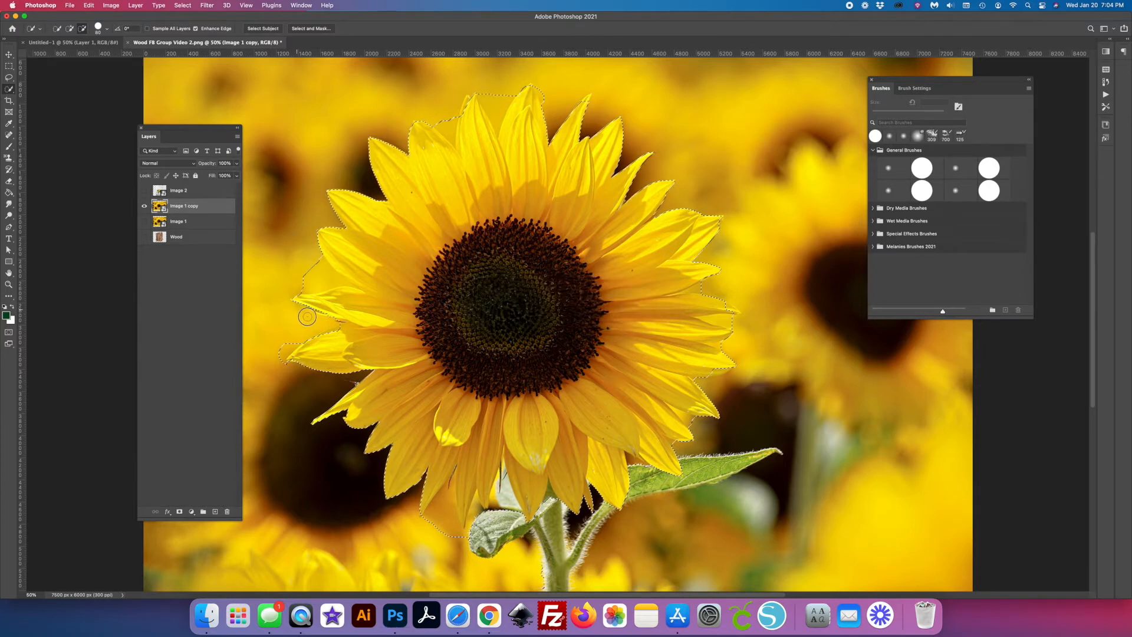
pyautogui.click(278, 355)
pyautogui.click(283, 348)
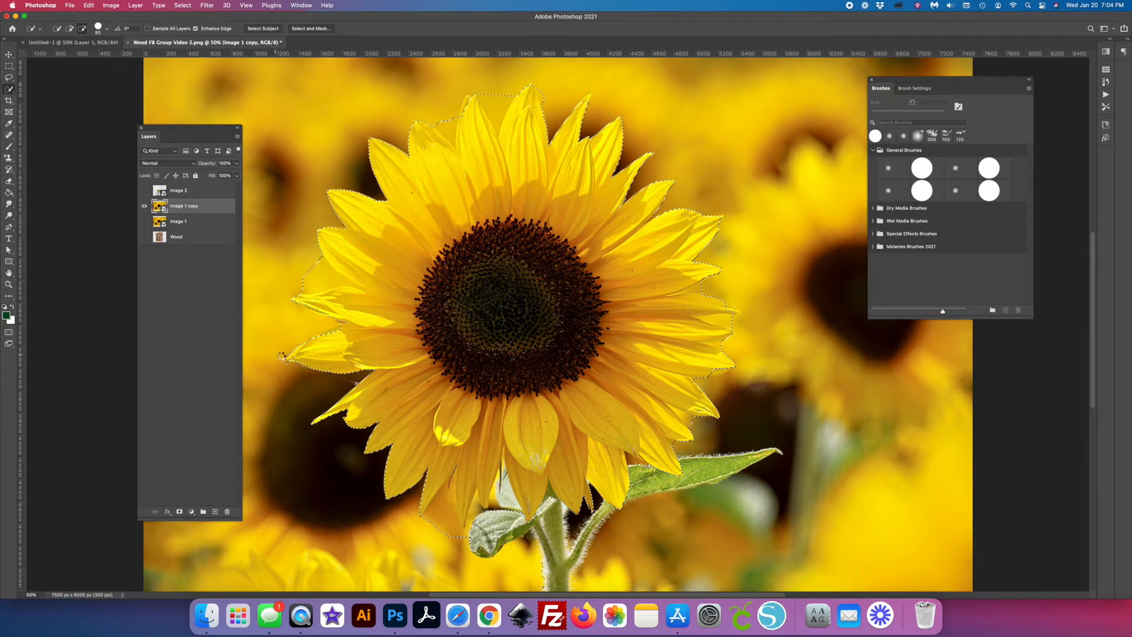
pyautogui.click(340, 383)
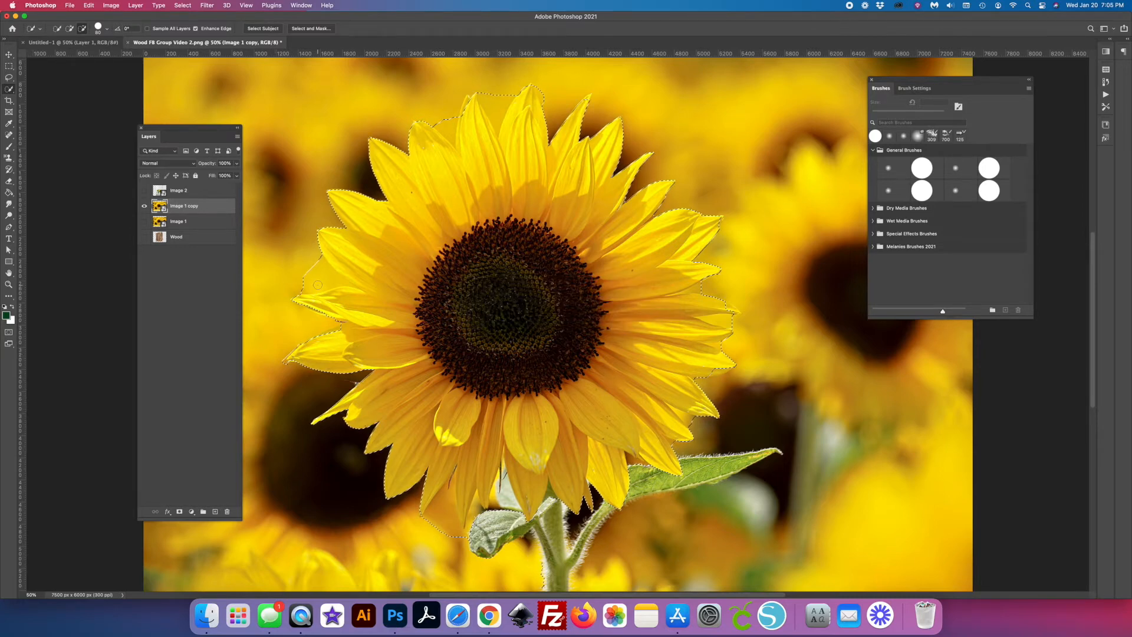
pyautogui.click(287, 363)
# - Move the Layers panel clear of the flower and subtract the background gaps between its lower left petals
pyautogui.press('super+equal')
pyautogui.press('super+equal')
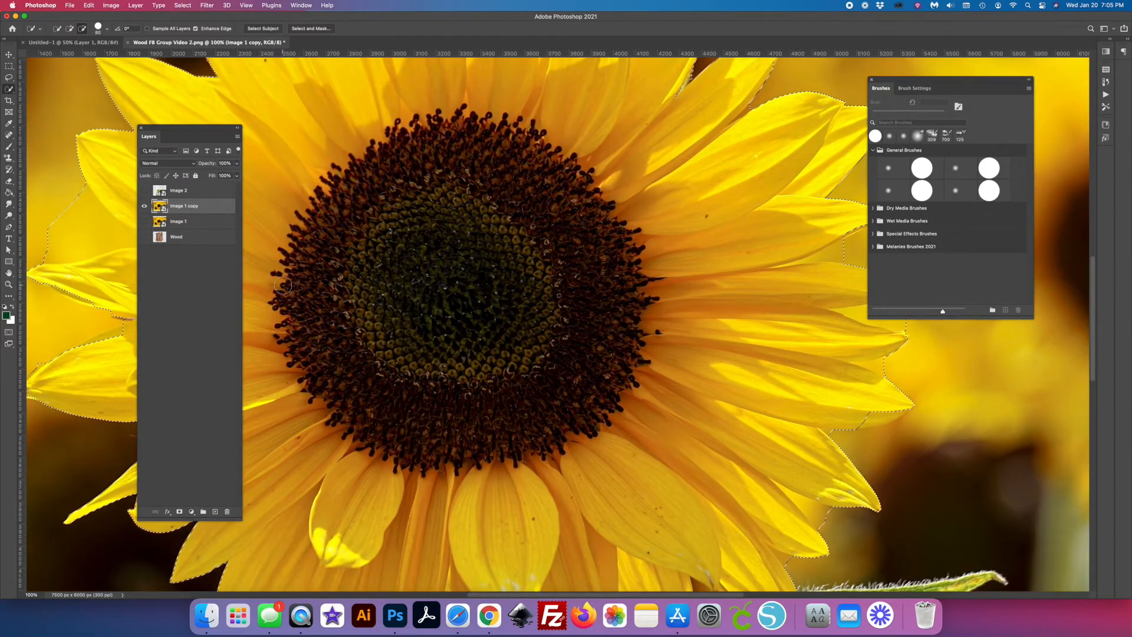
pyautogui.moveTo(207, 138); pyautogui.dragTo(100, 201)
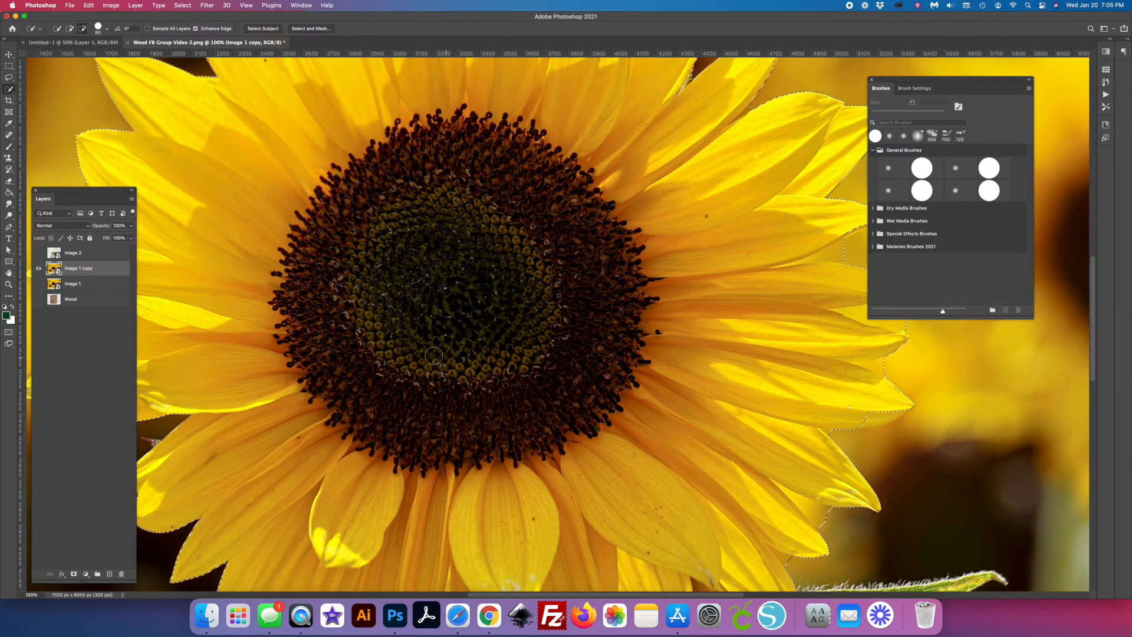
pyautogui.moveTo(385, 356); pyautogui.dragTo(629, 384)
pyautogui.moveTo(426, 334)
pyautogui.mouseDown()
pyautogui.moveTo(480, 325)
pyautogui.moveTo(505, 266)
pyautogui.mouseUp()
pyautogui.moveTo(471, 405); pyautogui.dragTo(435, 350)
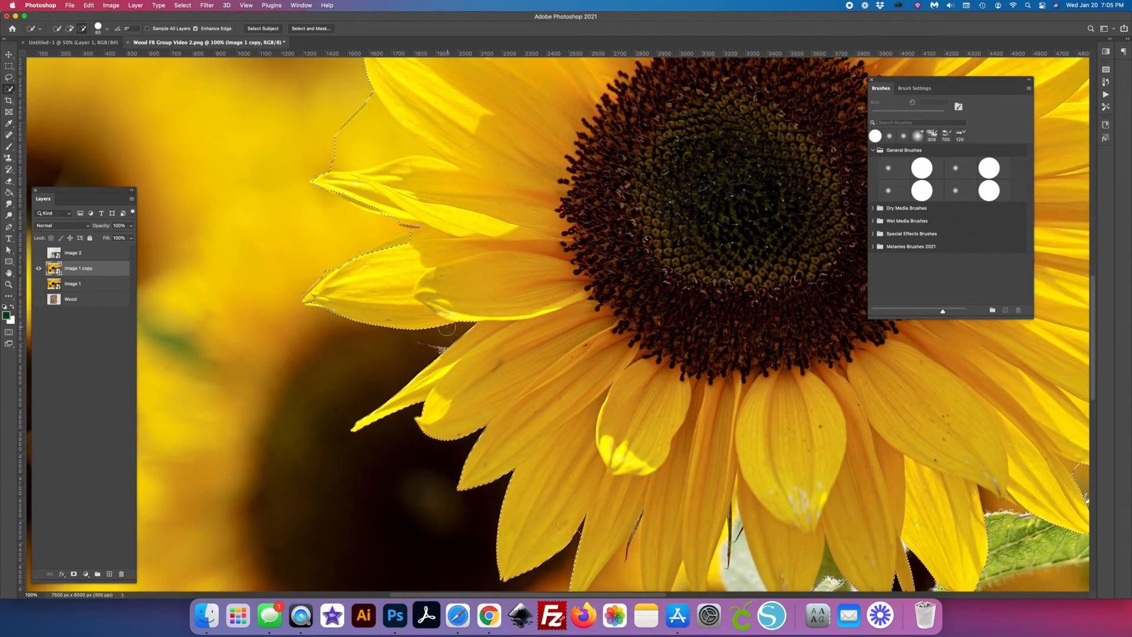
pyautogui.press('[')
pyautogui.moveTo(410, 226); pyautogui.dragTo(422, 228)
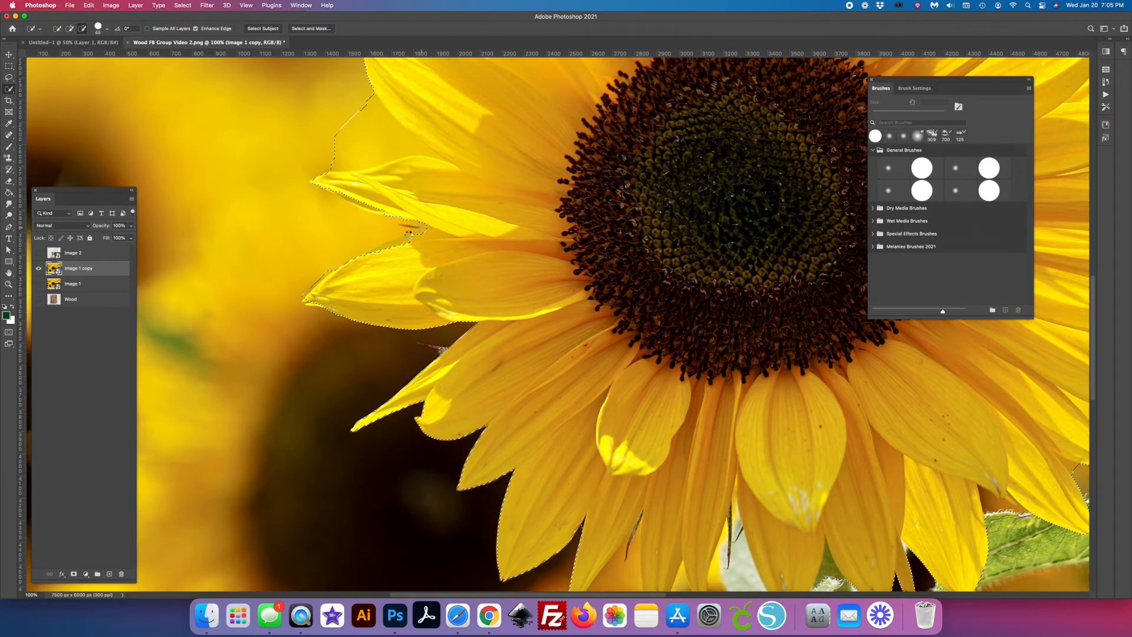
pyautogui.moveTo(326, 283); pyautogui.dragTo(329, 271)
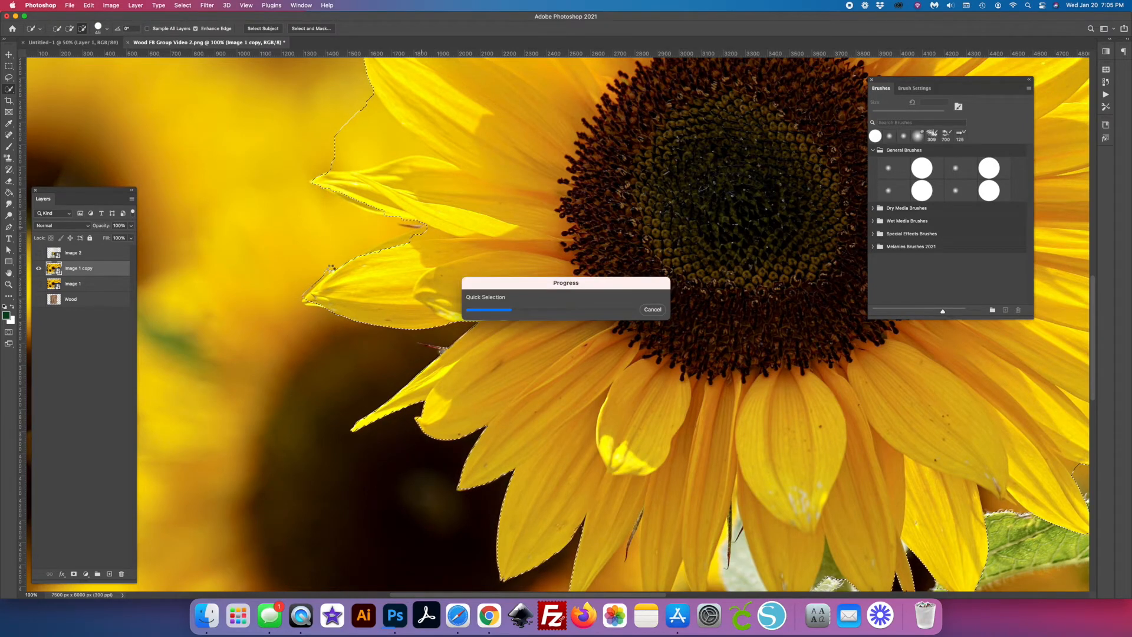
# - Subtract the background wedge above the long, narrow left petal with a smaller Quick Selection brush
pyautogui.press('[')
pyautogui.click(377, 148)
pyautogui.scroll(5, 354, 265)
pyautogui.moveTo(329, 361); pyautogui.dragTo(419, 352)
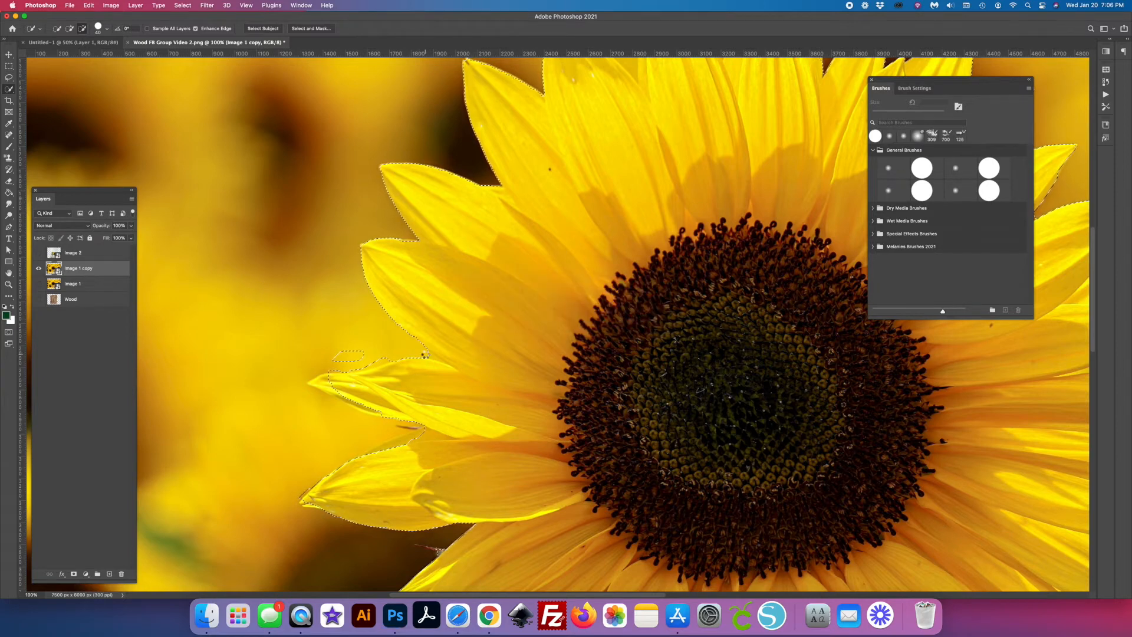
pyautogui.moveTo(425, 353); pyautogui.dragTo(429, 356)
pyautogui.moveTo(349, 376); pyautogui.dragTo(332, 378)
pyautogui.click(314, 381)
# - Switch Quick Selection to adding and restore the tip of the long, narrow left petal to the selection
pyautogui.click(70, 29)
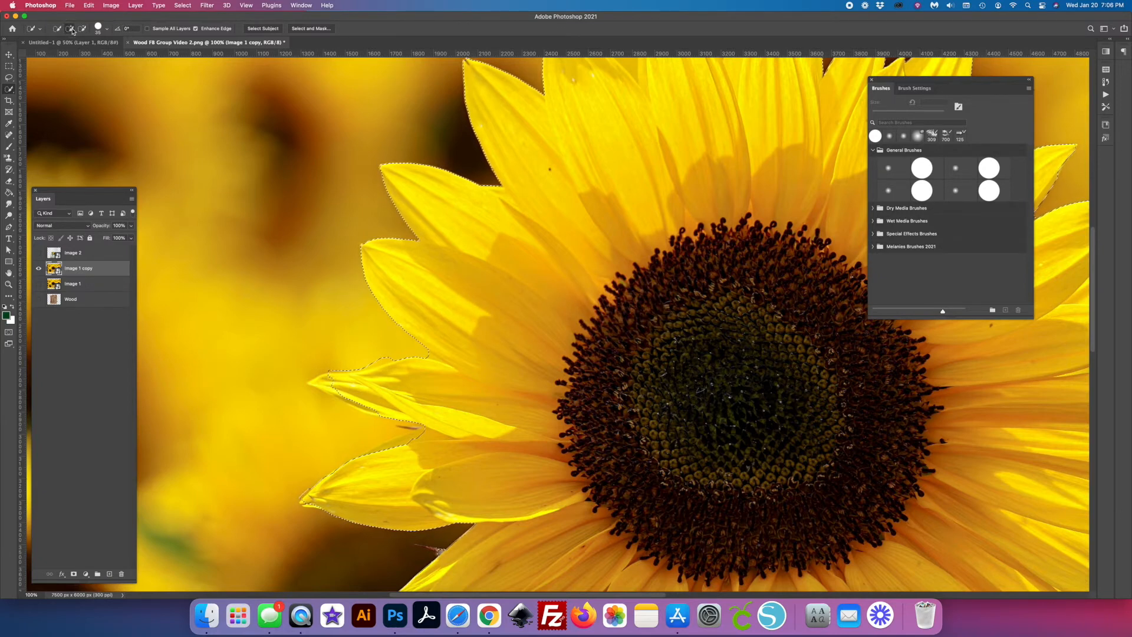
pyautogui.moveTo(324, 384); pyautogui.dragTo(353, 401)
pyautogui.press('super+minus')
pyautogui.press('super+minus')
pyautogui.press('super+minus')
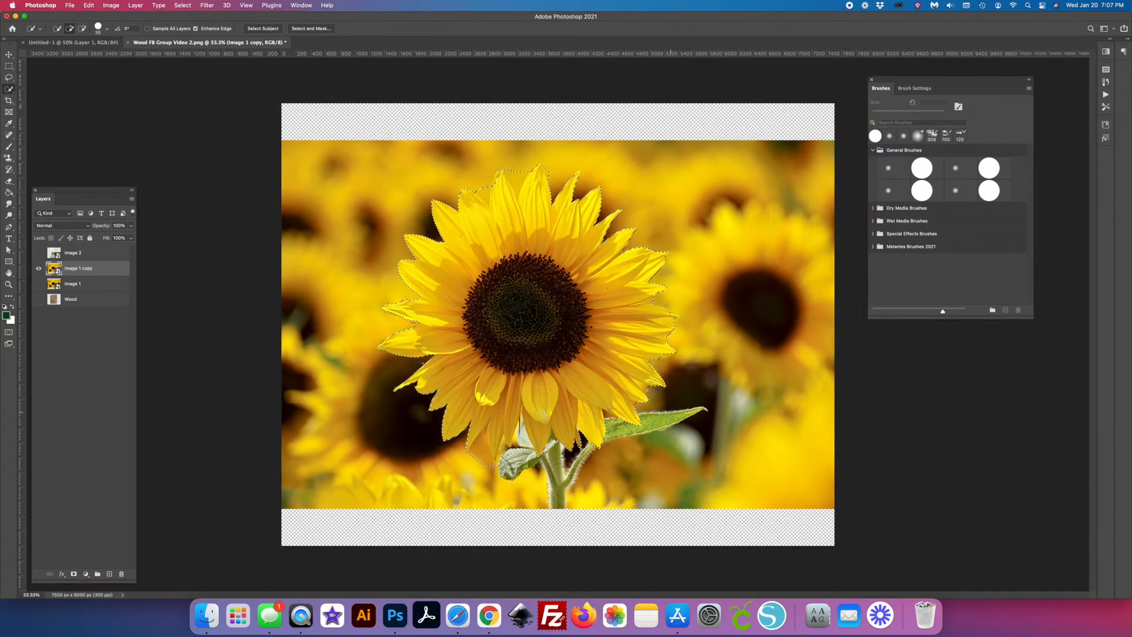
# - Subtract the remaining background at the flower's top petals and the leaf and stem areas beneath the lower petals
pyautogui.press('alt')
pyautogui.moveTo(606, 420); pyautogui.dragTo(640, 409)
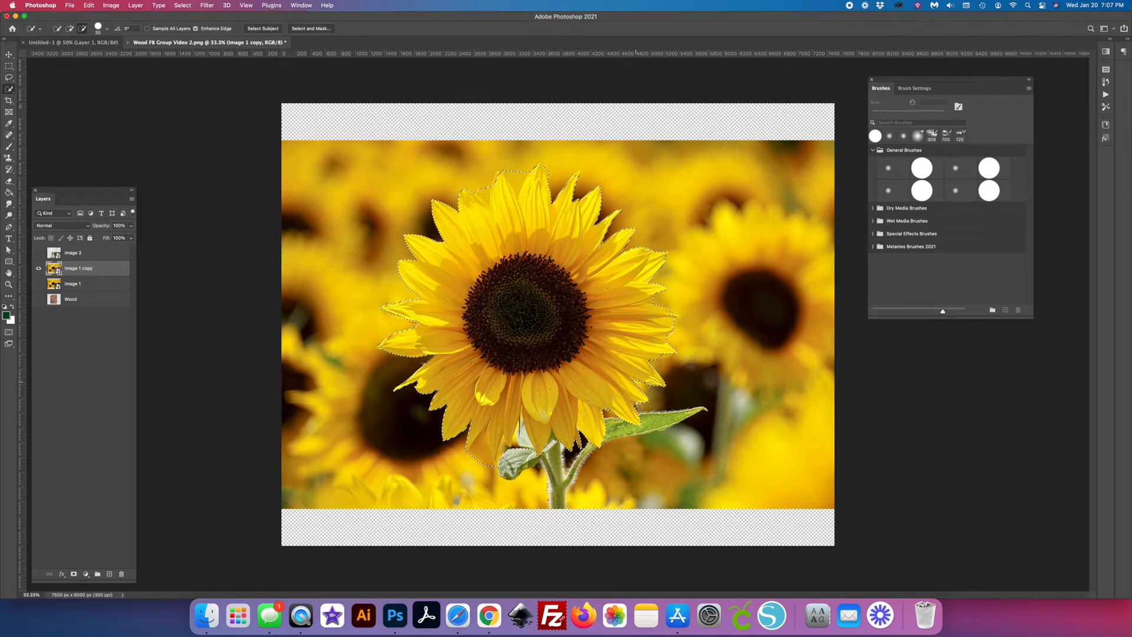
pyautogui.click(508, 171)
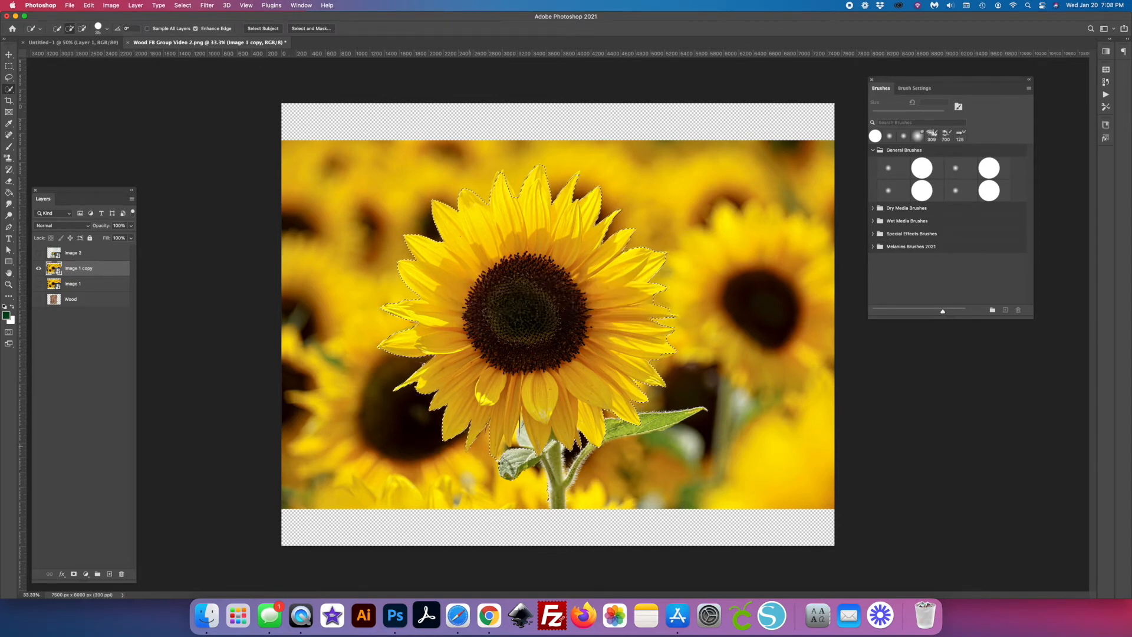
pyautogui.scroll(2, 501, 454)
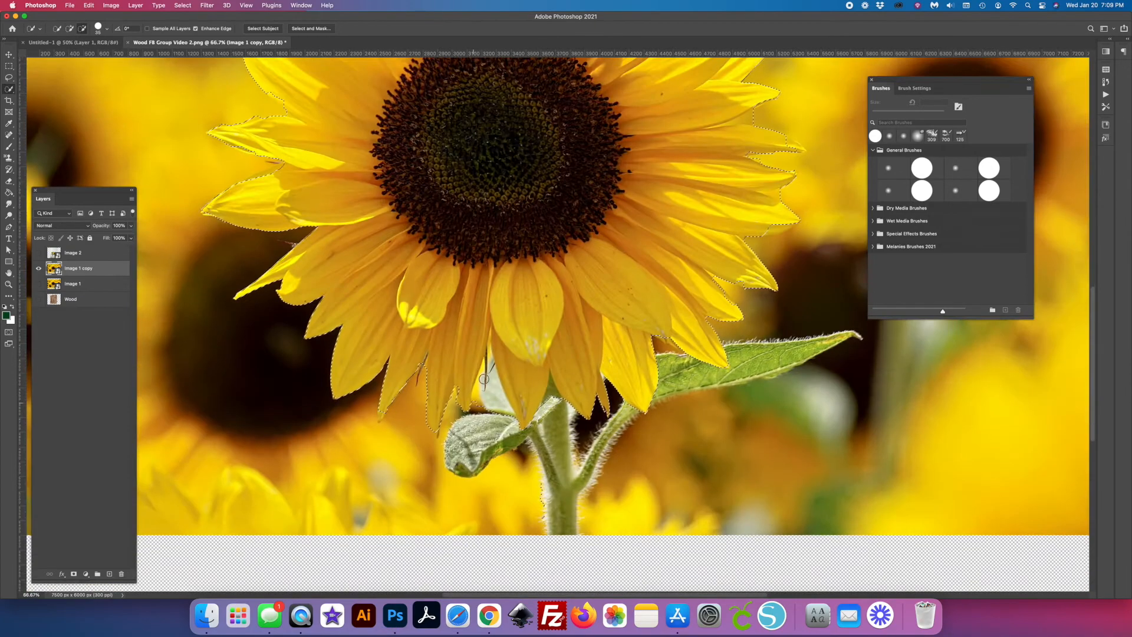
pyautogui.click(475, 408)
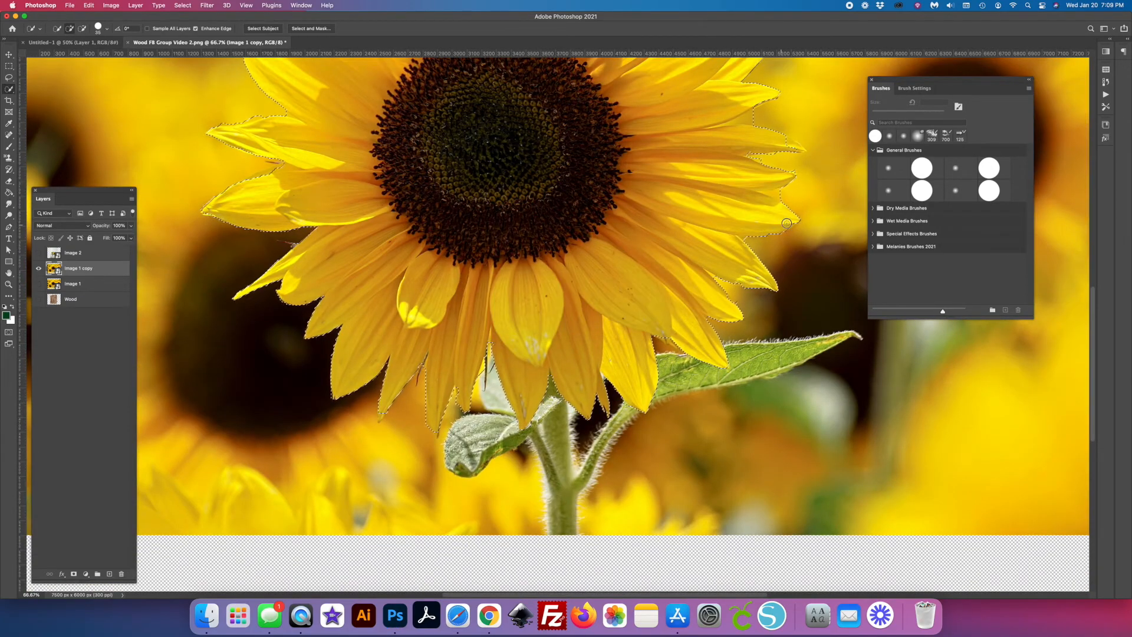
pyautogui.scroll(-2, 774, 227)
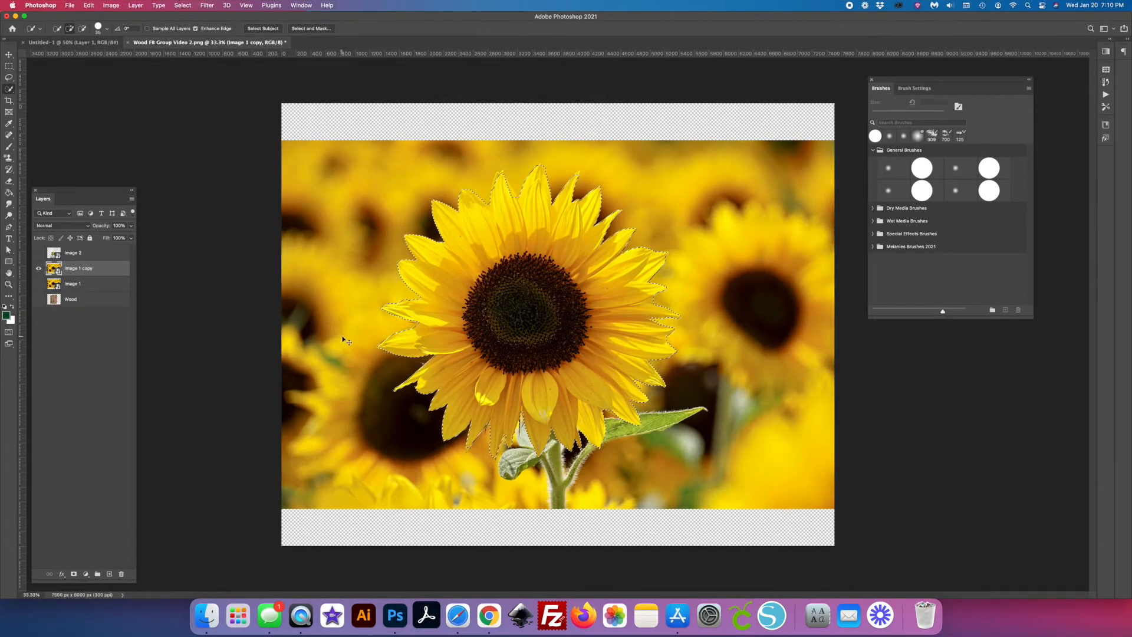
# - Copy the selected sunflower to a new layer named Sunflower 1 and hide Image 1 copy
pyautogui.press('super+j')
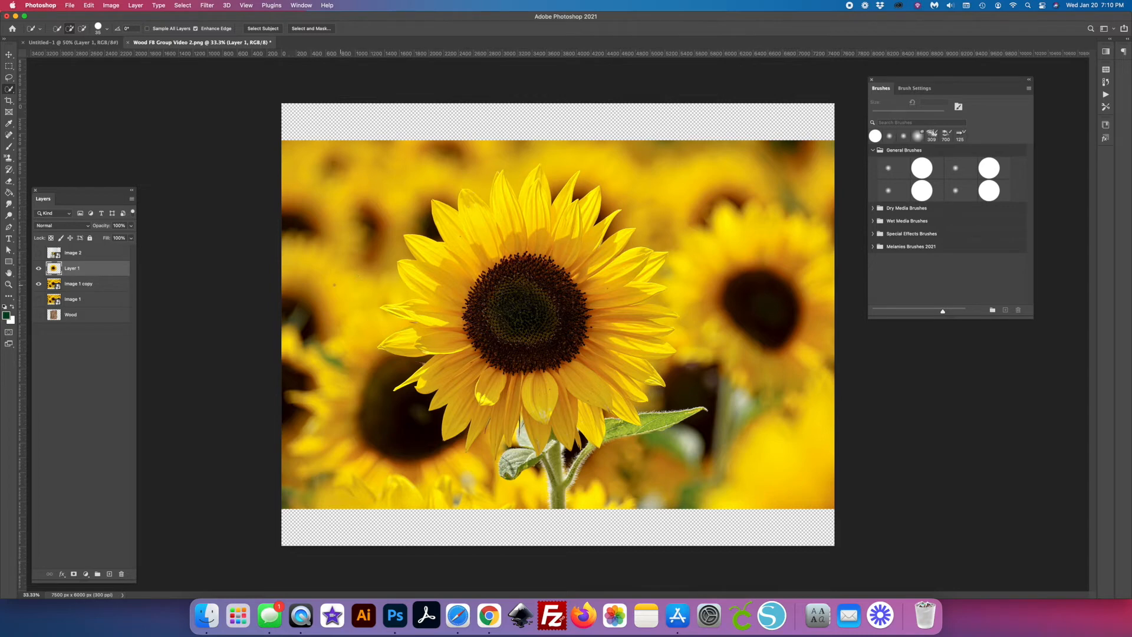
pyautogui.click(40, 284)
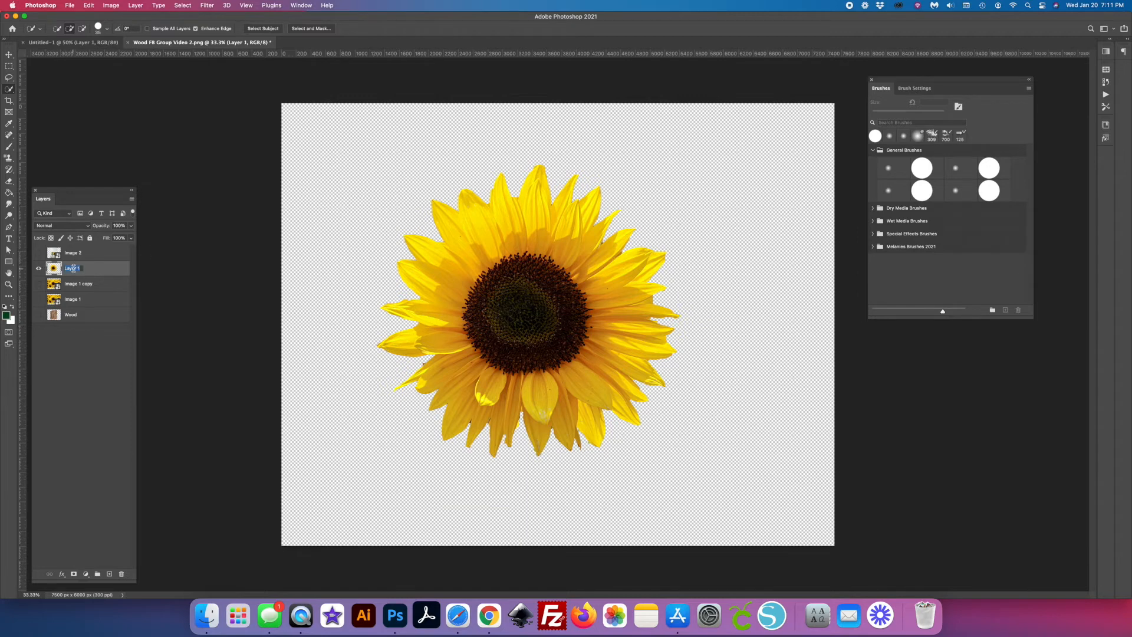
pyautogui.write('Sunflow')
pyautogui.press('Return')
# - Examine the petal edges of the Sunflower 1 cutout up close for leftover background
pyautogui.press('z')
pyautogui.moveTo(421, 351)
pyautogui.mouseDown()
pyautogui.moveTo(495, 348)
pyautogui.moveTo(465, 353)
pyautogui.mouseUp()
pyautogui.moveTo(553, 420); pyautogui.dragTo(381, 246)
pyautogui.moveTo(617, 437); pyautogui.dragTo(702, 420)
pyautogui.moveTo(382, 192); pyautogui.dragTo(637, 195)
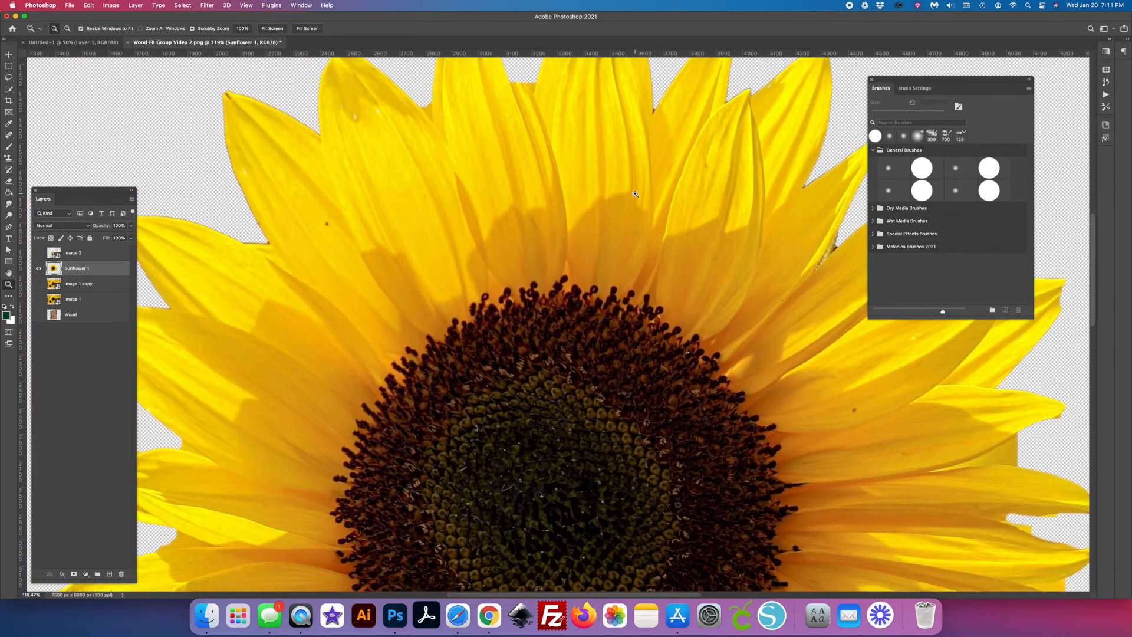
pyautogui.press('super+0')
# - Hide the Sunflower 1 layer, and show and select the Image 2 layer
pyautogui.click(39, 270)
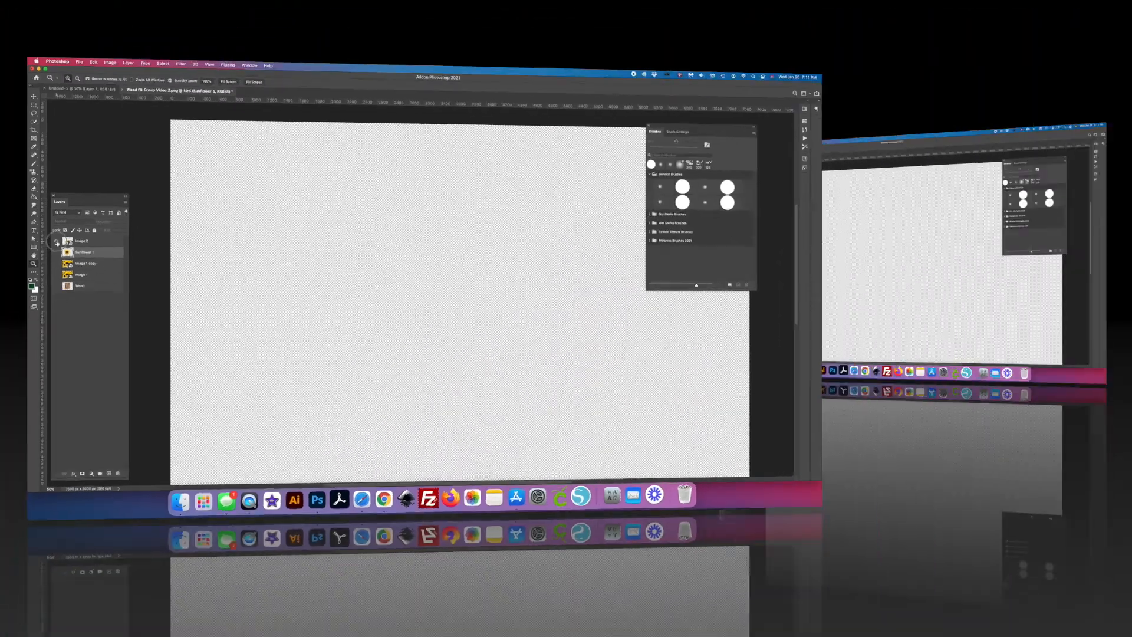
pyautogui.click(39, 254)
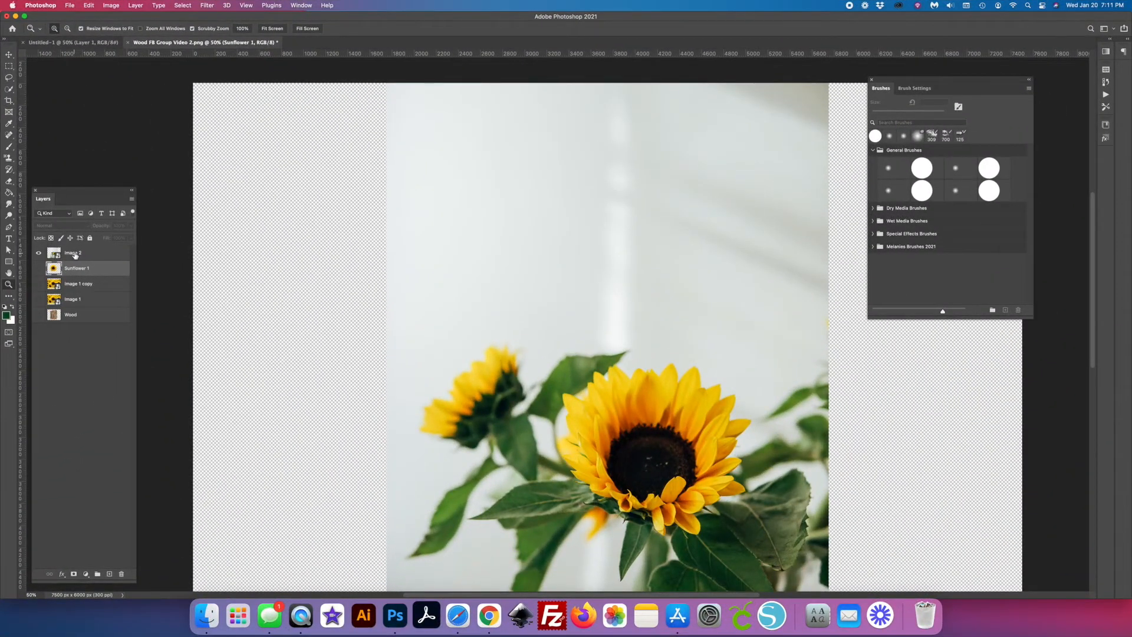
pyautogui.click(75, 255)
# - Select the dark green leaf beneath the main flower on Image 2 with Quick Selection and copy it to a new layer
pyautogui.hscroll(5, 374, 395)
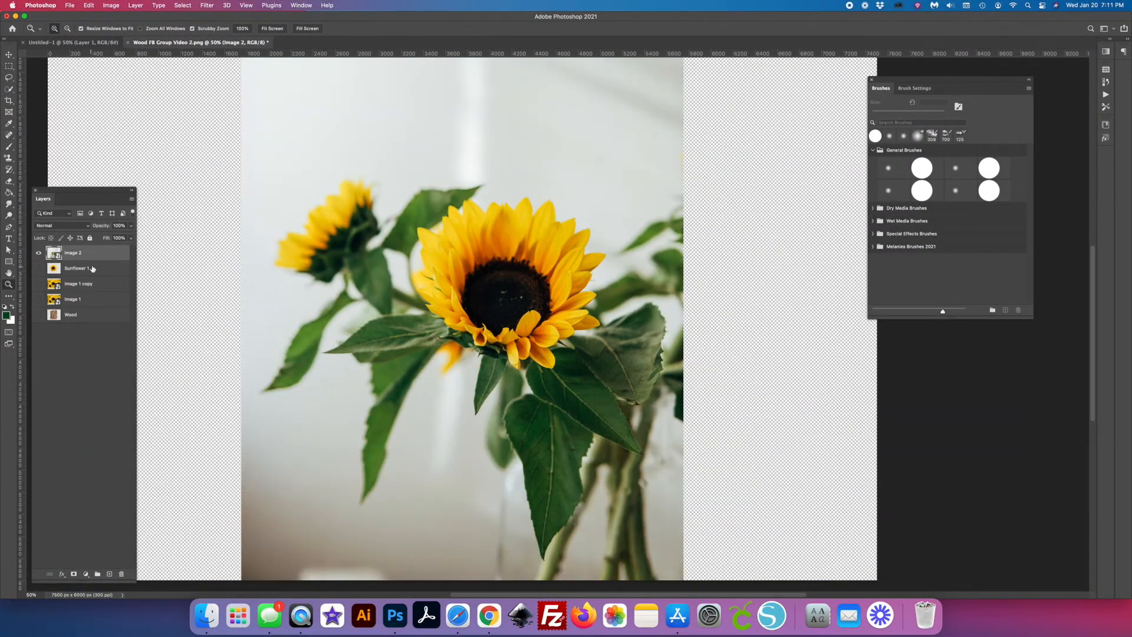
pyautogui.click(8, 91)
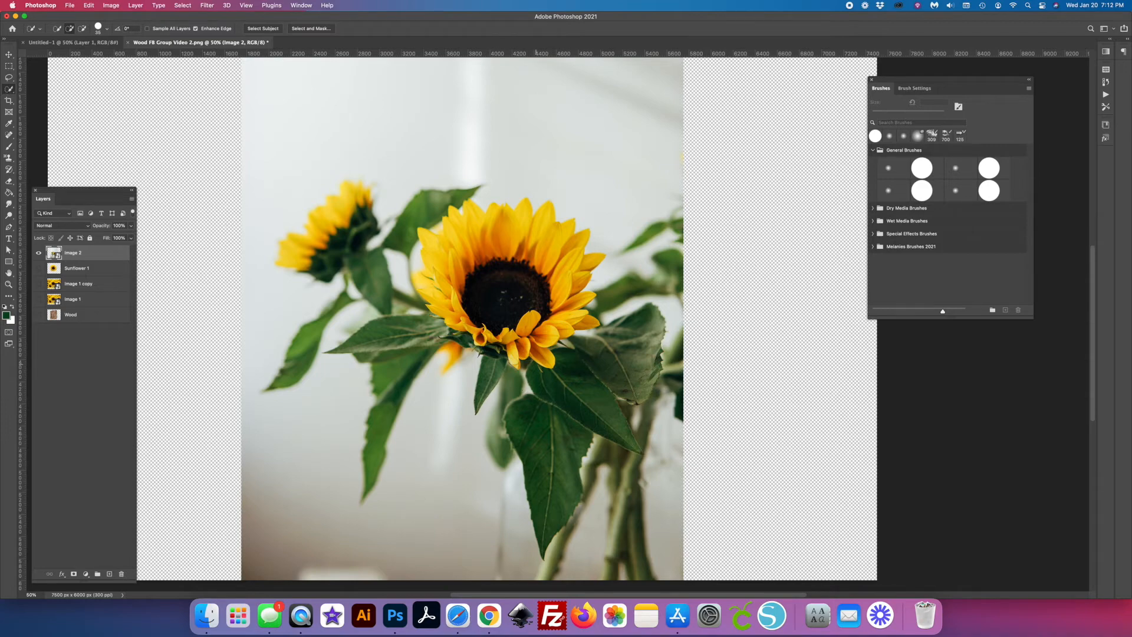
pyautogui.moveTo(649, 440); pyautogui.dragTo(646, 427)
pyautogui.press('super+z')
pyautogui.click(518, 367)
pyautogui.press('super+j')
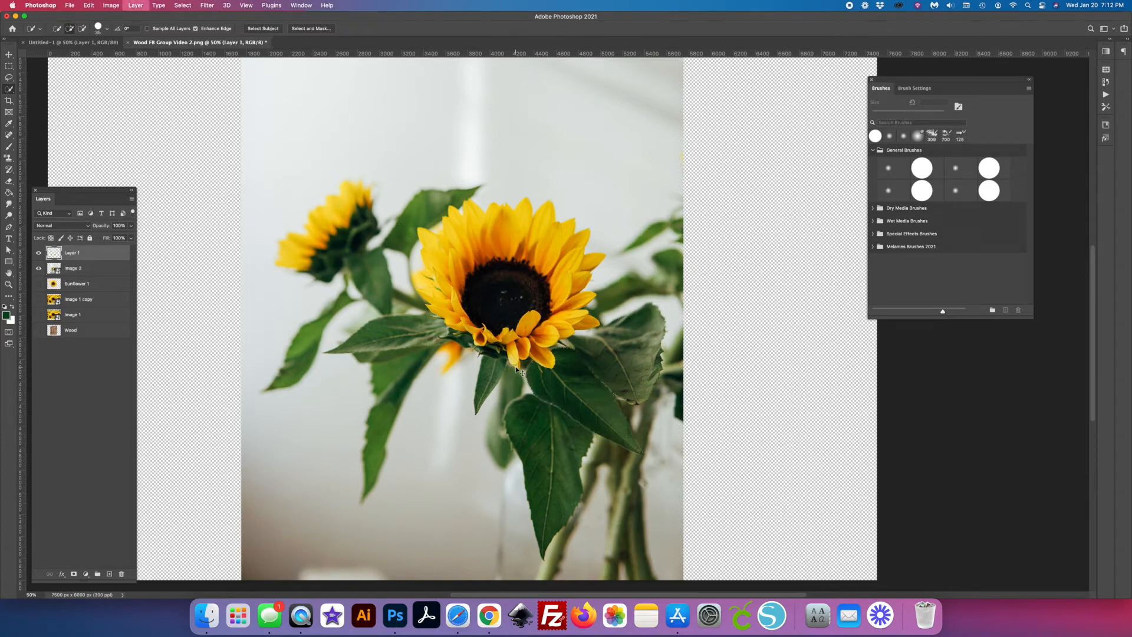
# - Check the leaf cutout on its own, and hide its layer with Image 2 shown again
pyautogui.click(39, 268)
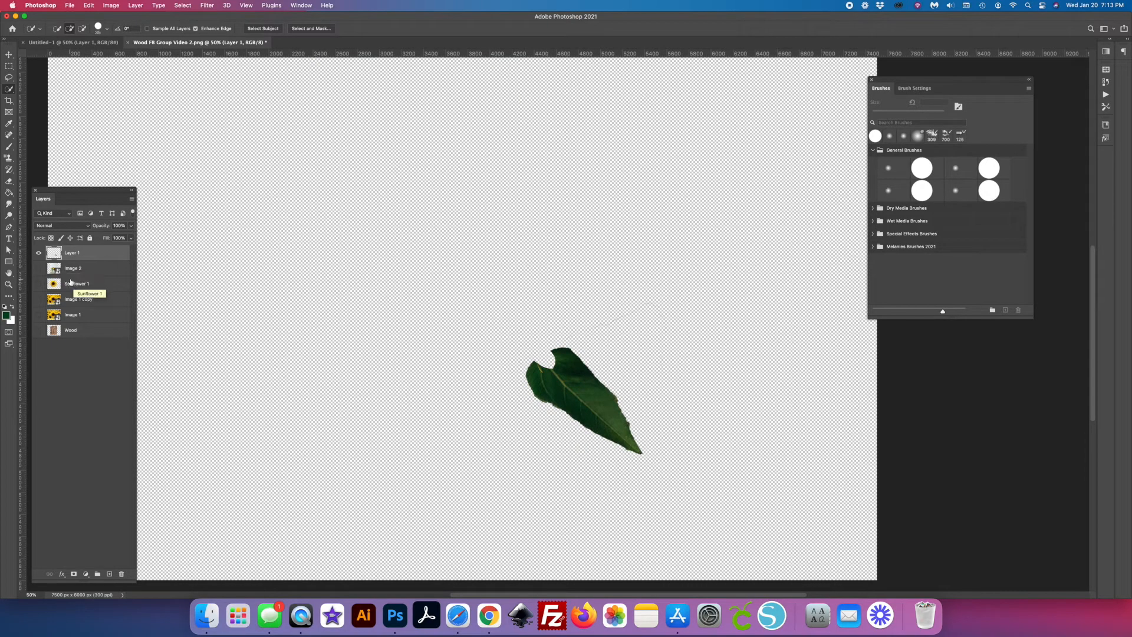
pyautogui.click(39, 254)
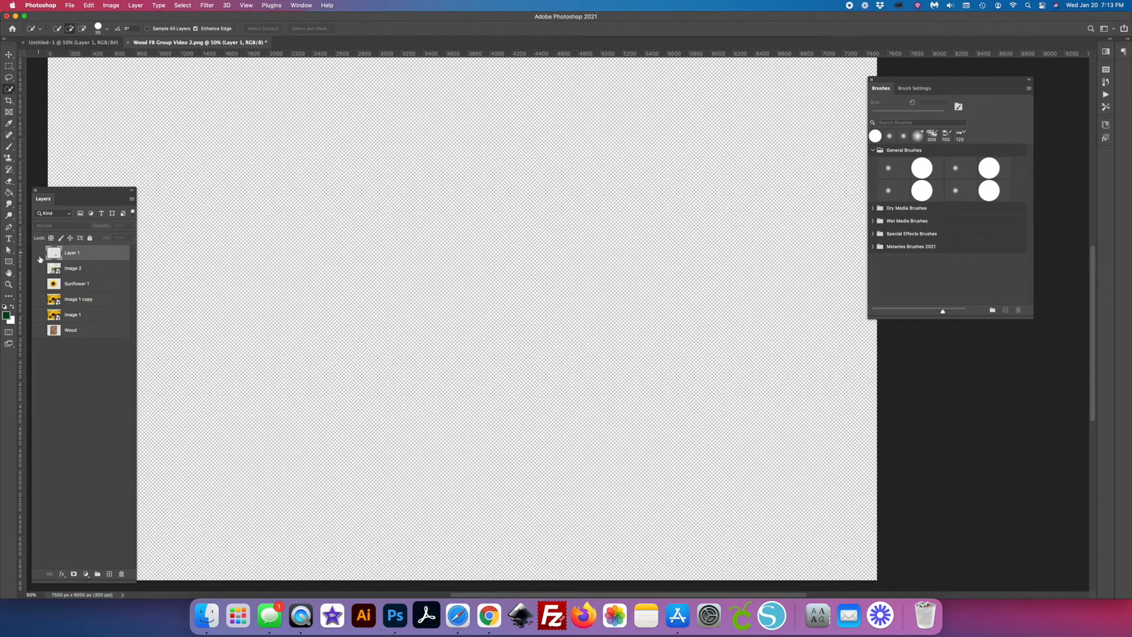
pyautogui.click(39, 269)
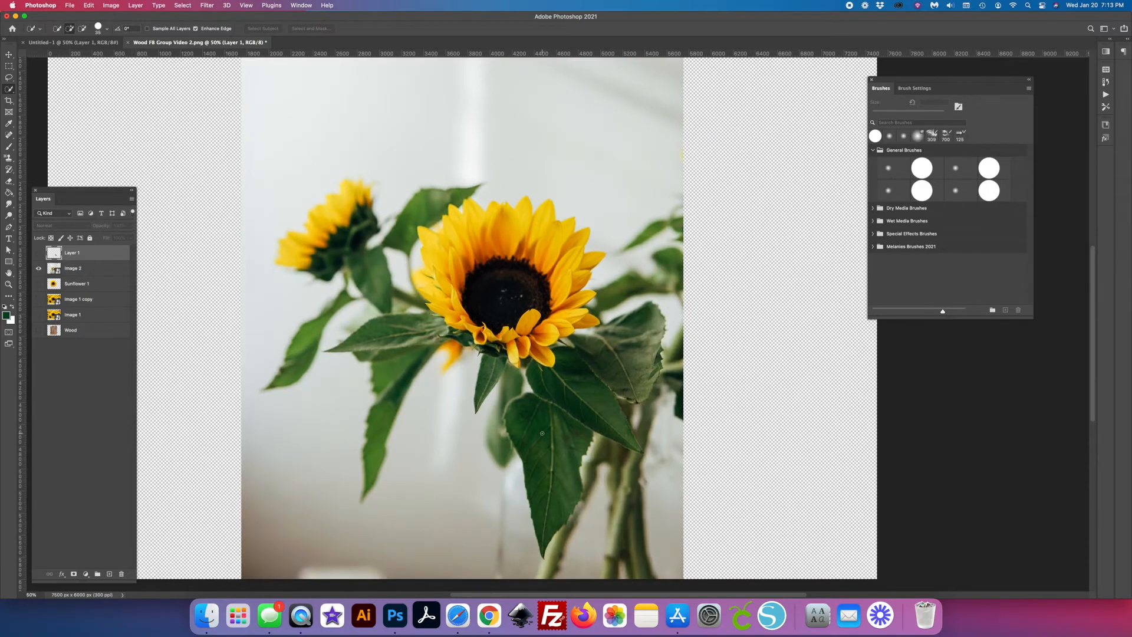
# - Select the lowest large green leaf on Image 2 with Quick Selection and copy it to a new layer
pyautogui.moveTo(543, 437); pyautogui.dragTo(496, 391)
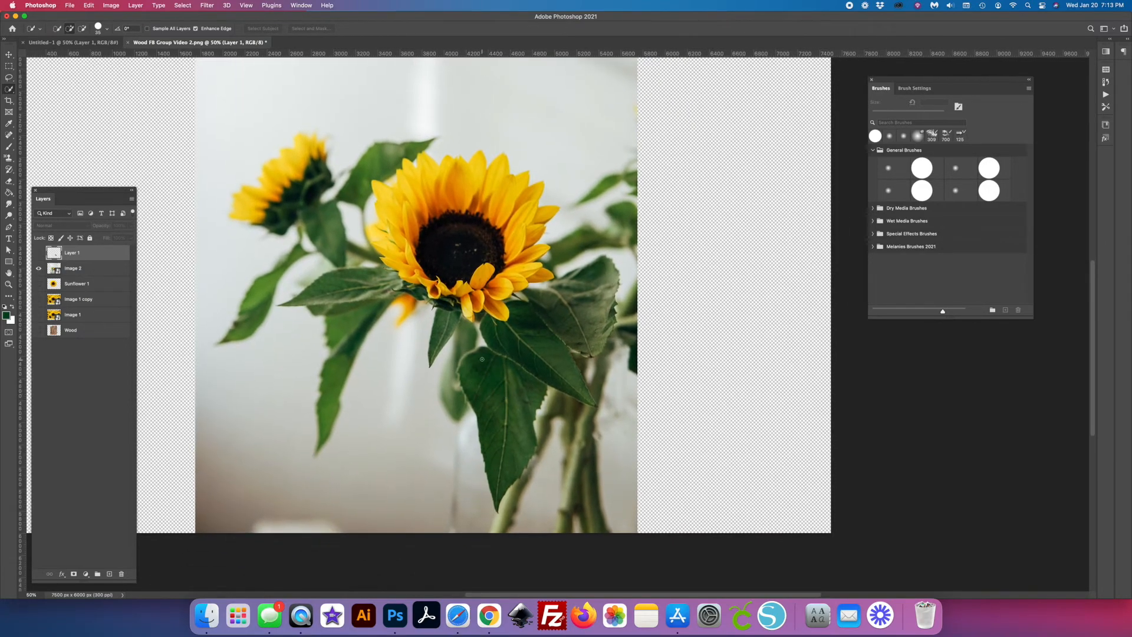
pyautogui.hotkey('alt', '[')
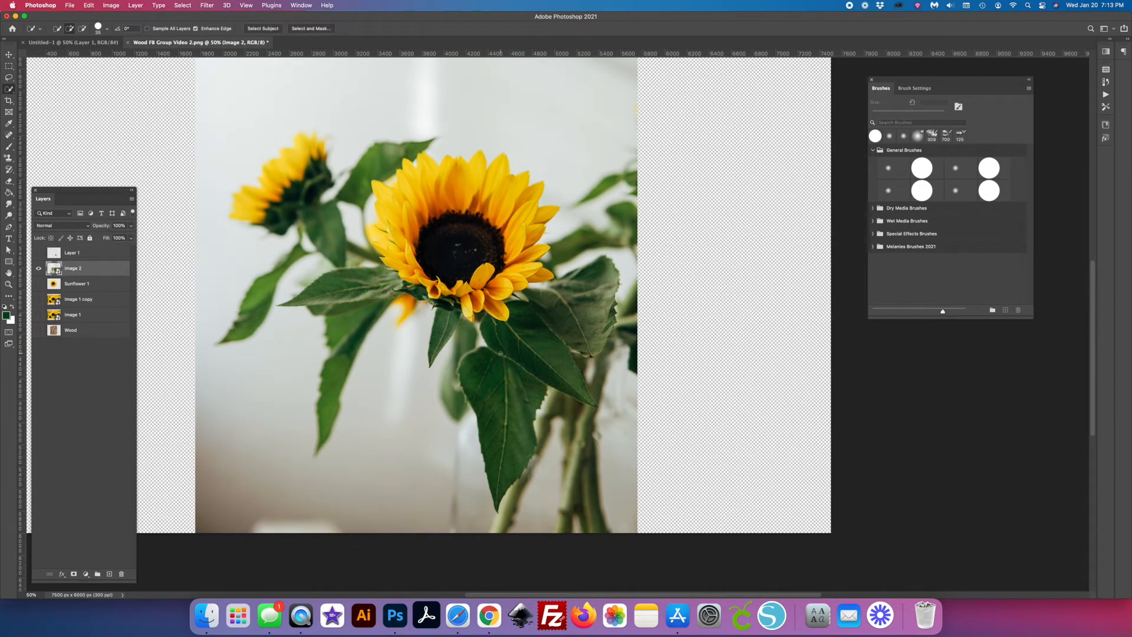
pyautogui.moveTo(496, 355); pyautogui.dragTo(477, 359)
pyautogui.press('super+j')
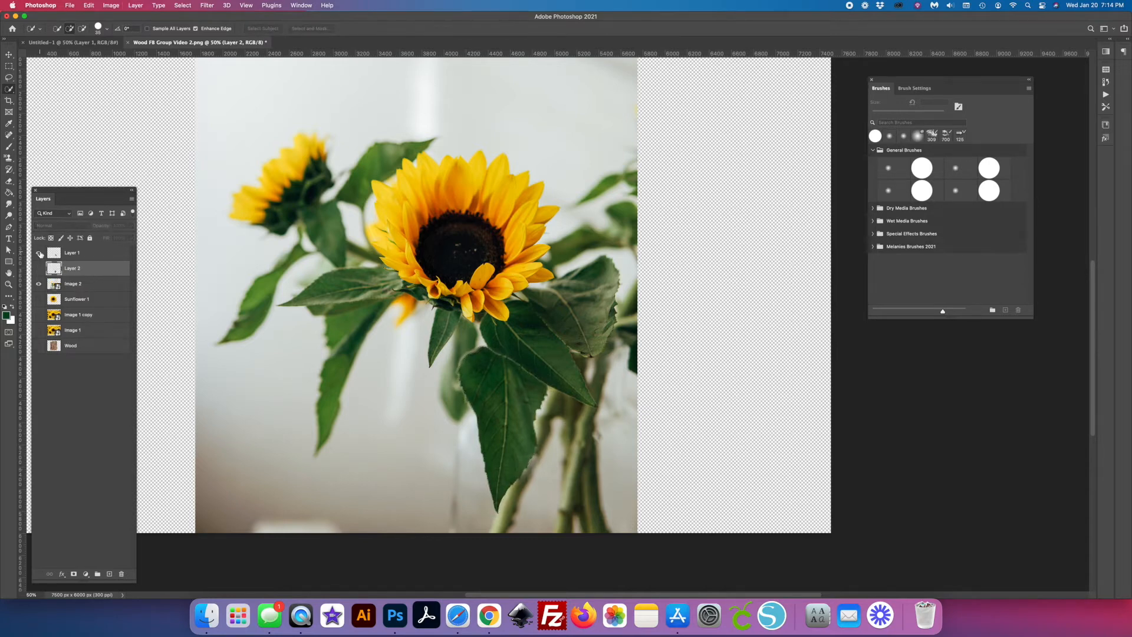
# - Hide Image 2 and show the Sunflower 1 layer together with both leaf cutout layers
pyautogui.click(39, 285)
pyautogui.click(39, 284)
pyautogui.click(39, 284)
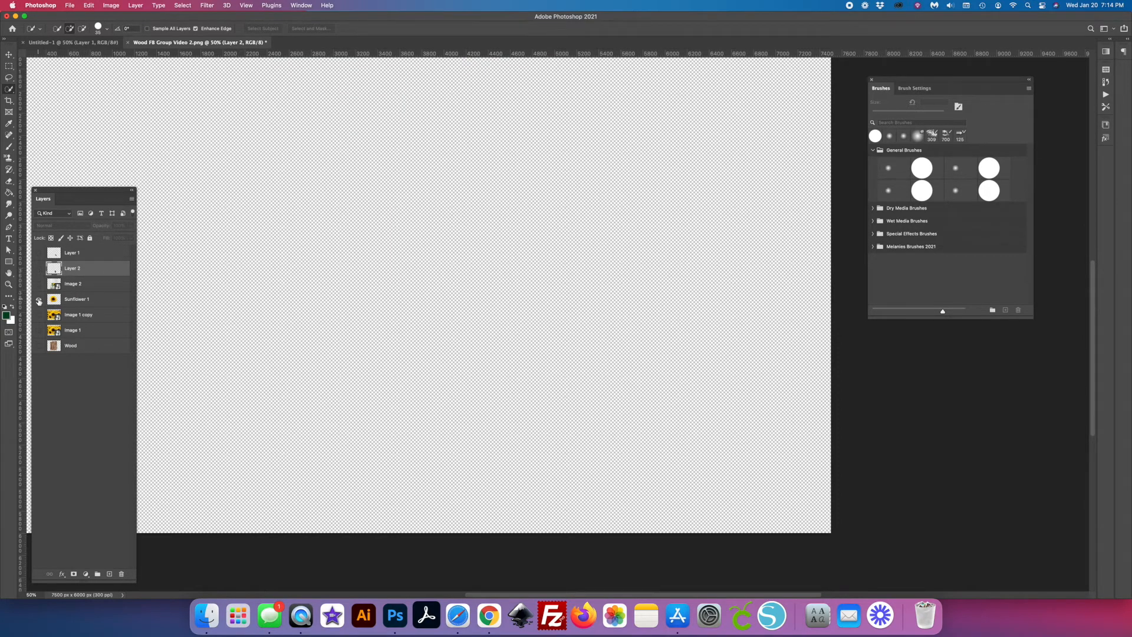
pyautogui.click(39, 300)
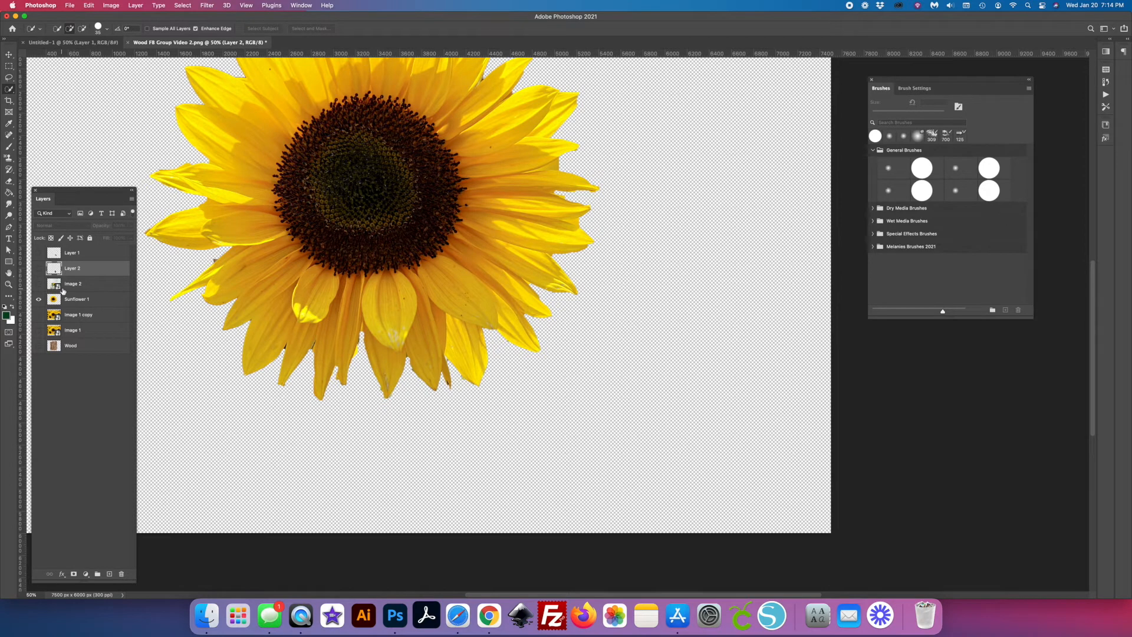
pyautogui.click(39, 269)
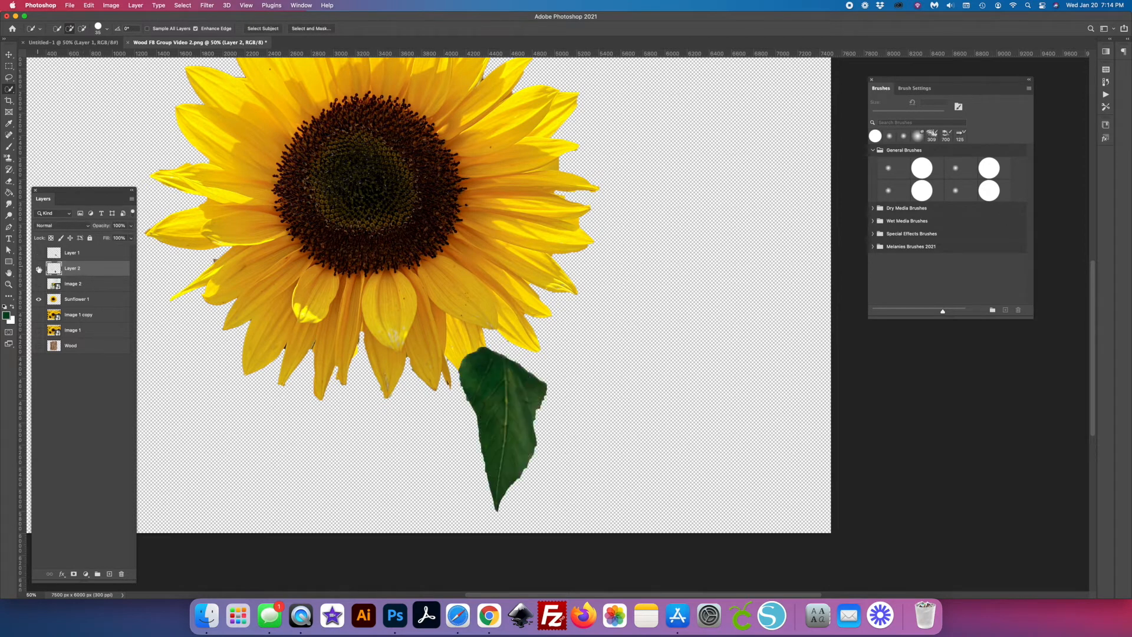
pyautogui.click(38, 253)
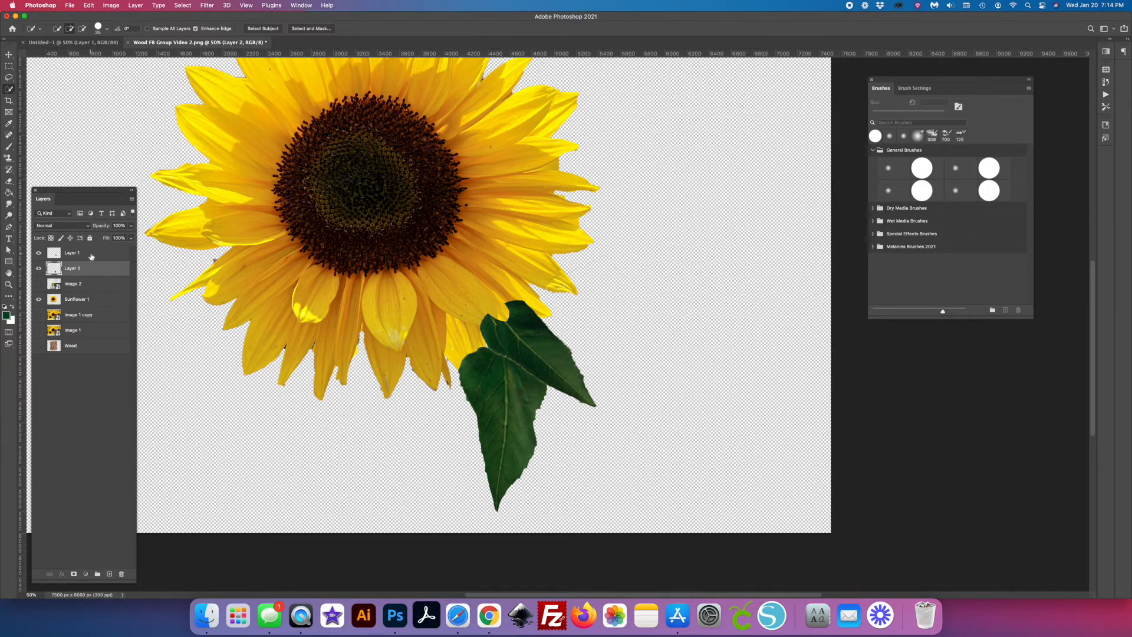
# - Move both leaf layers beneath Sunflower 1 and merge them into a single layer
pyautogui.keyDown('shift'); pyautogui.click(92, 255); pyautogui.keyUp('shift')
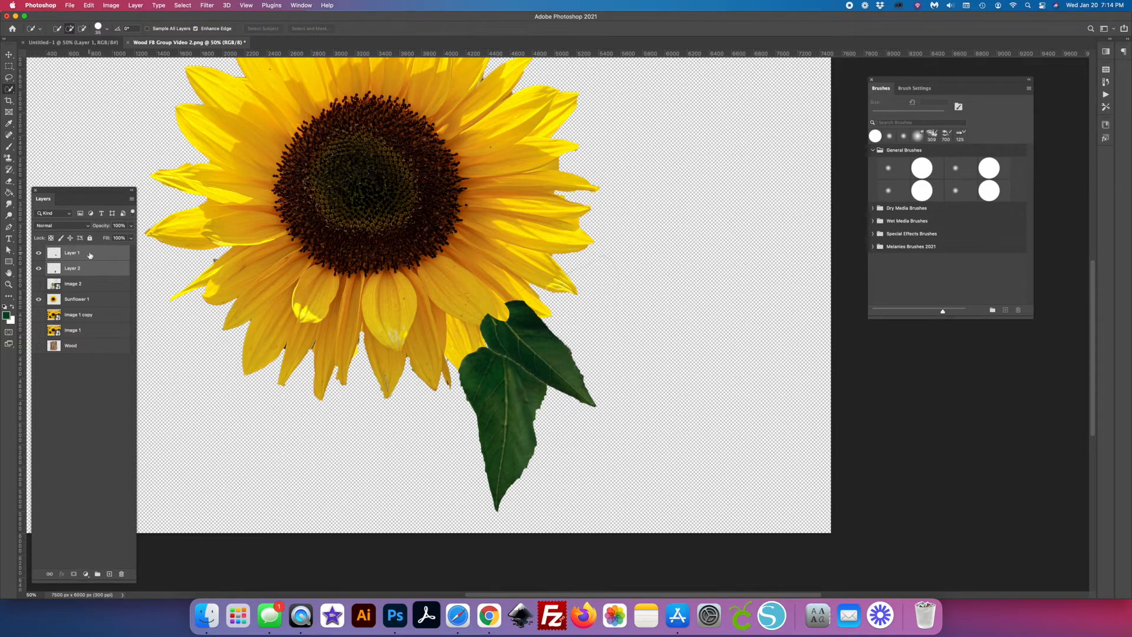
pyautogui.moveTo(90, 255); pyautogui.dragTo(91, 307)
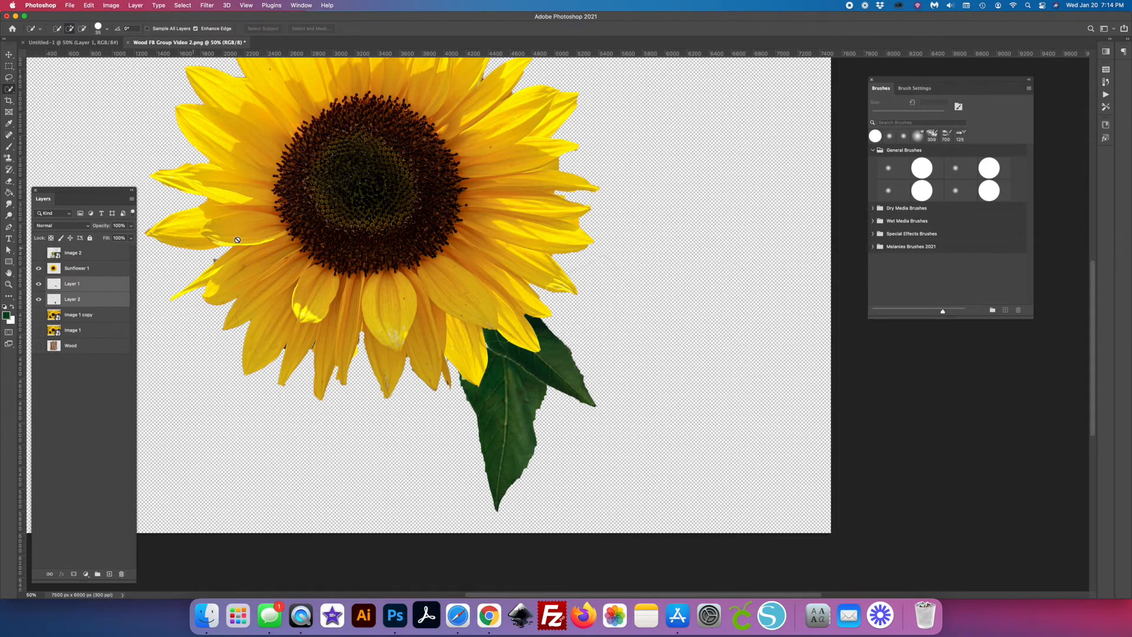
pyautogui.click(76, 285)
pyautogui.keyDown('shift'); pyautogui.click(78, 299); pyautogui.keyUp('shift')
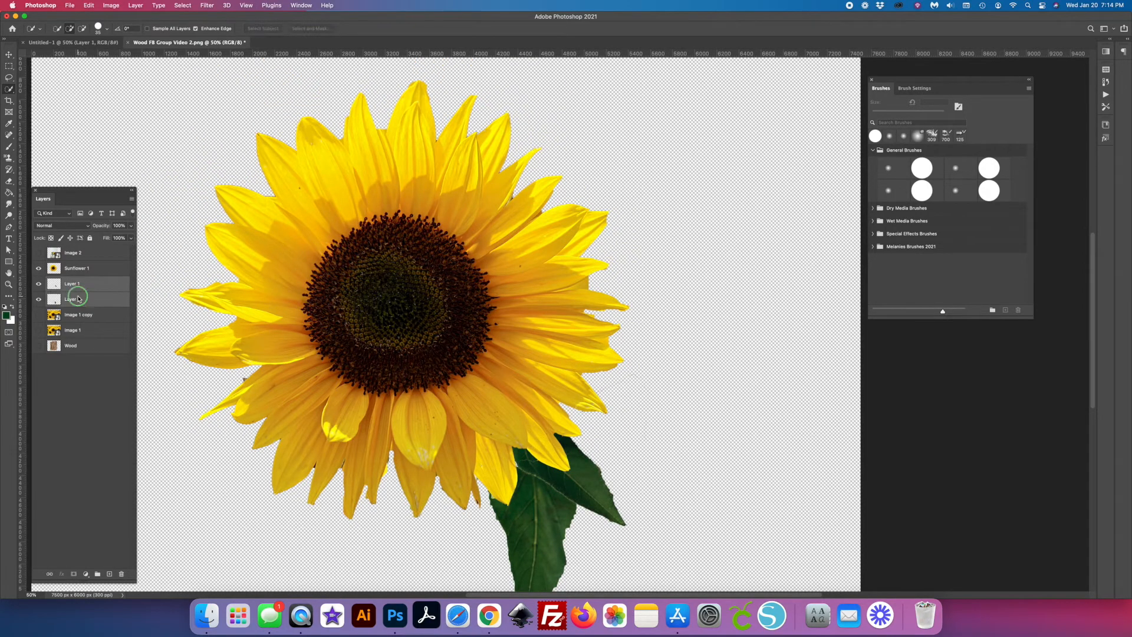
pyautogui.rightClick(79, 299)
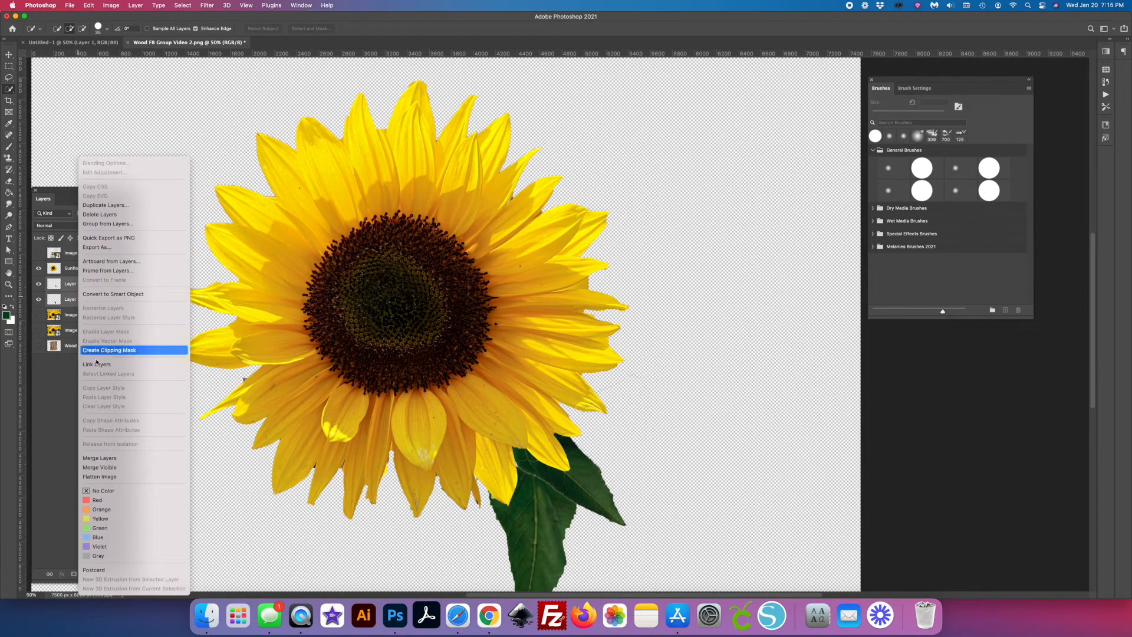
pyautogui.click(123, 459)
pyautogui.rightClick(86, 289)
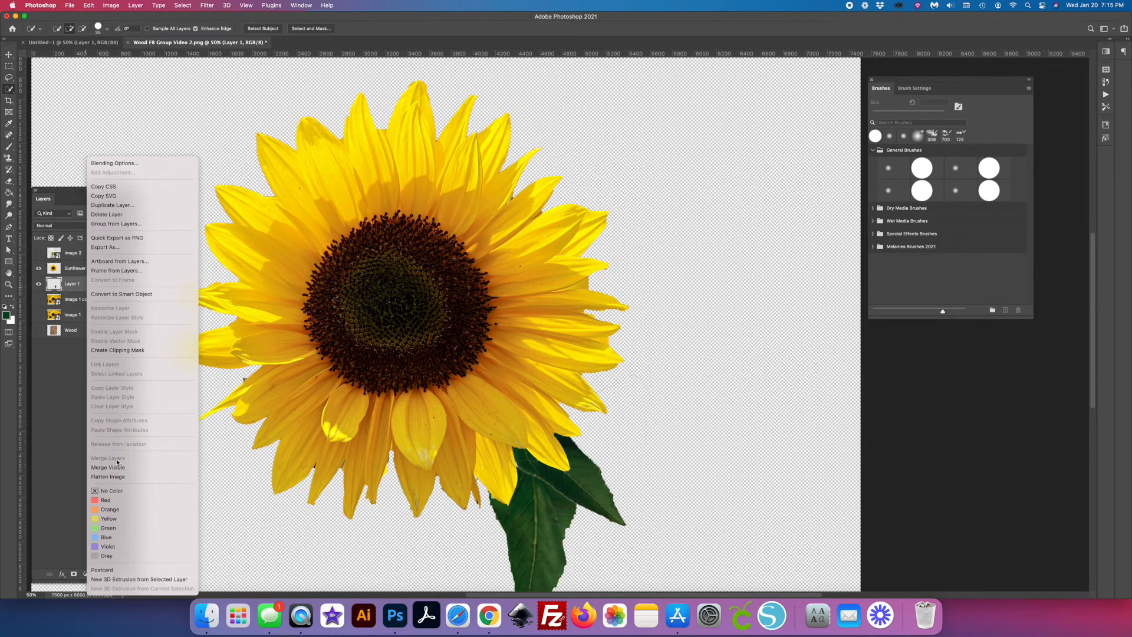
pyautogui.click(56, 386)
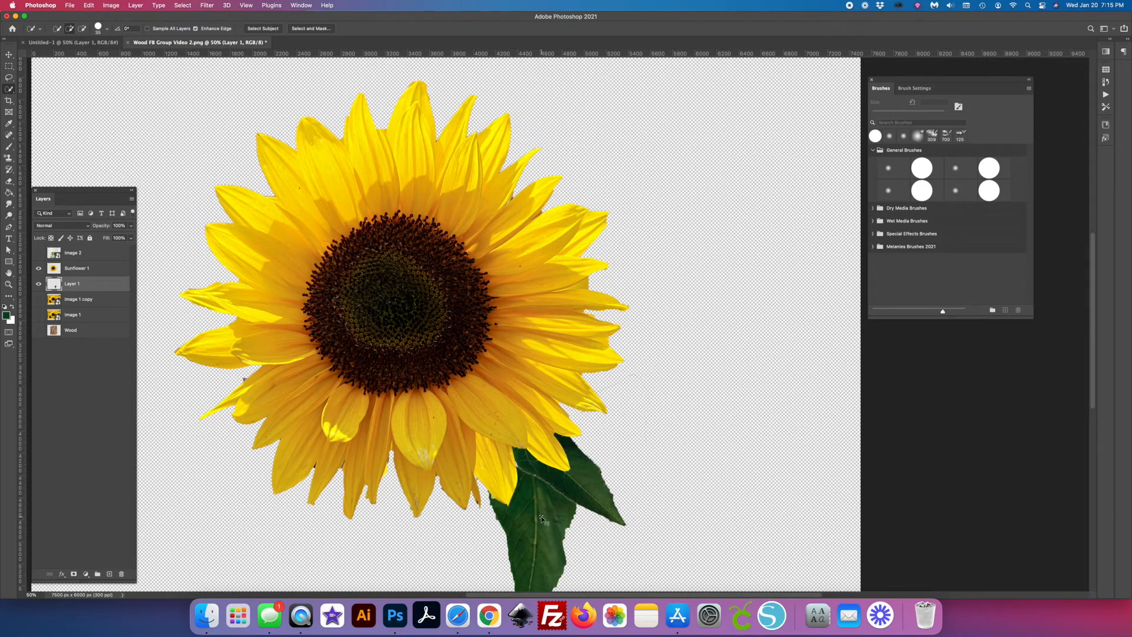
# - Rotate the merged leaf pair and tuck it behind the petals on the sunflower's right side
pyautogui.press('v')
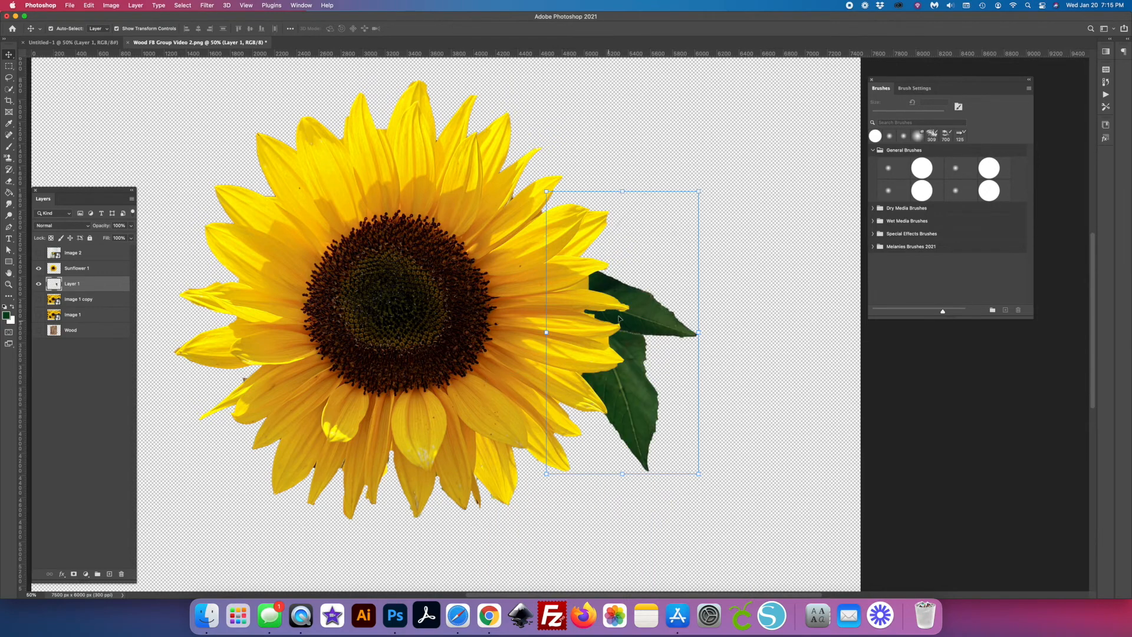
pyautogui.moveTo(639, 323); pyautogui.dragTo(640, 328)
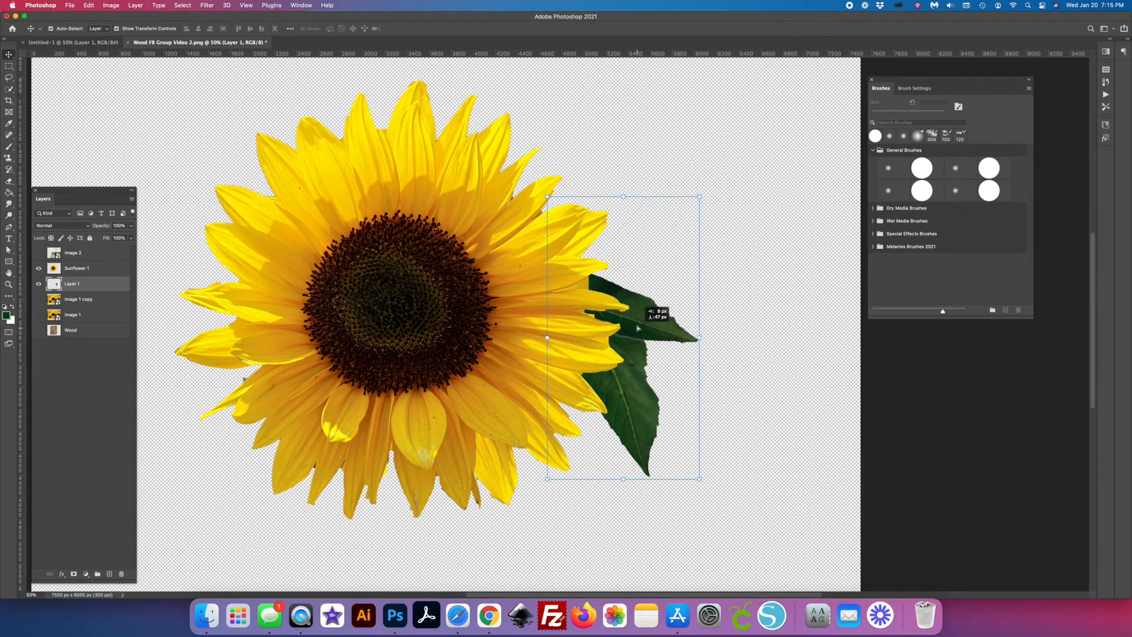
# - Scale the Sunflower 1 and leaf layers down together, placing them in the lower part of the canvas
pyautogui.click(430, 361)
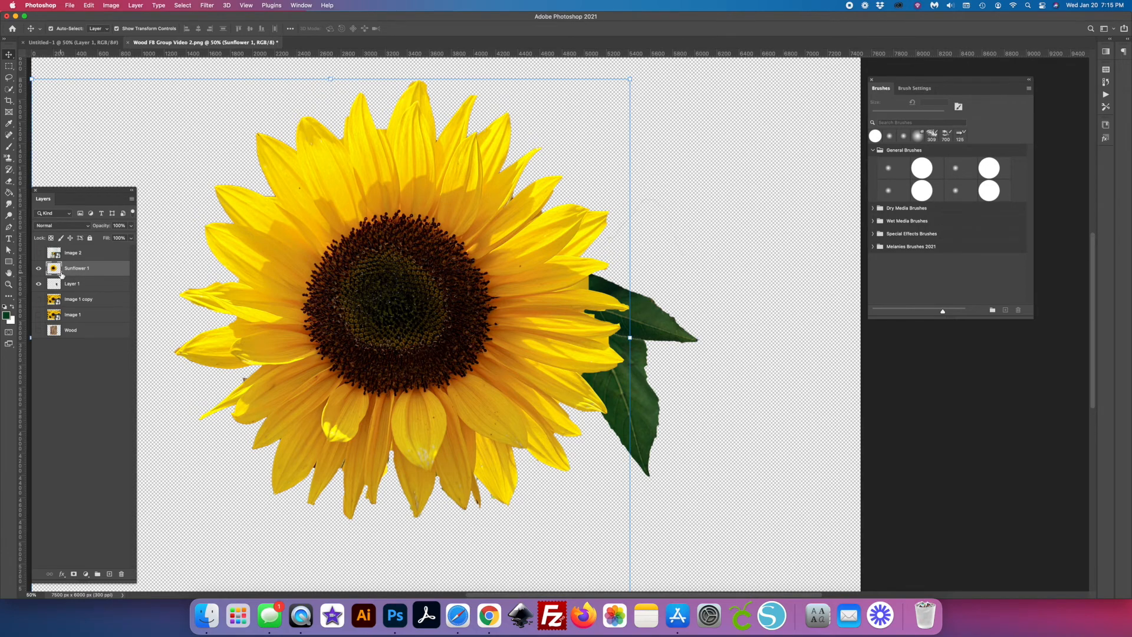
pyautogui.press('super+minus')
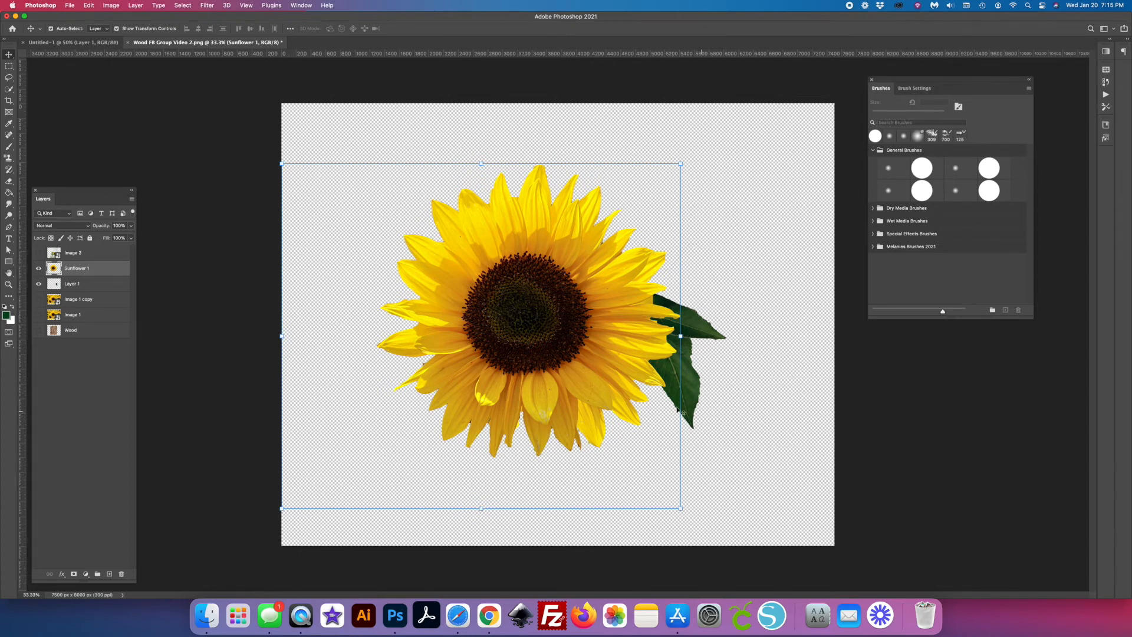
pyautogui.keyDown('shift'); pyautogui.click(78, 286); pyautogui.keyUp('shift')
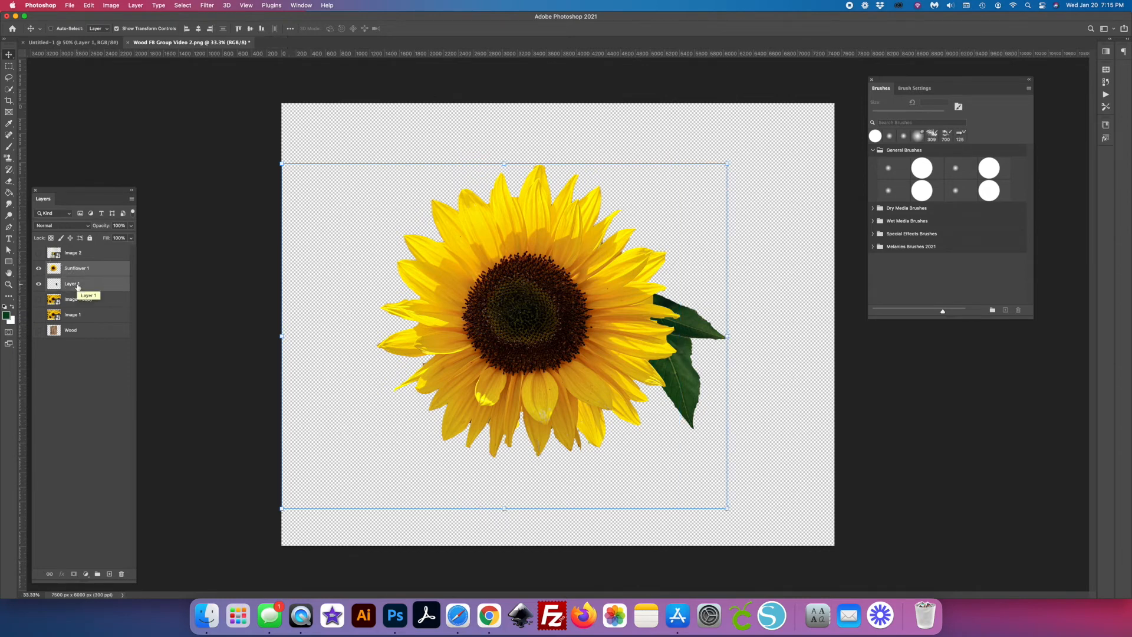
pyautogui.press('super+t')
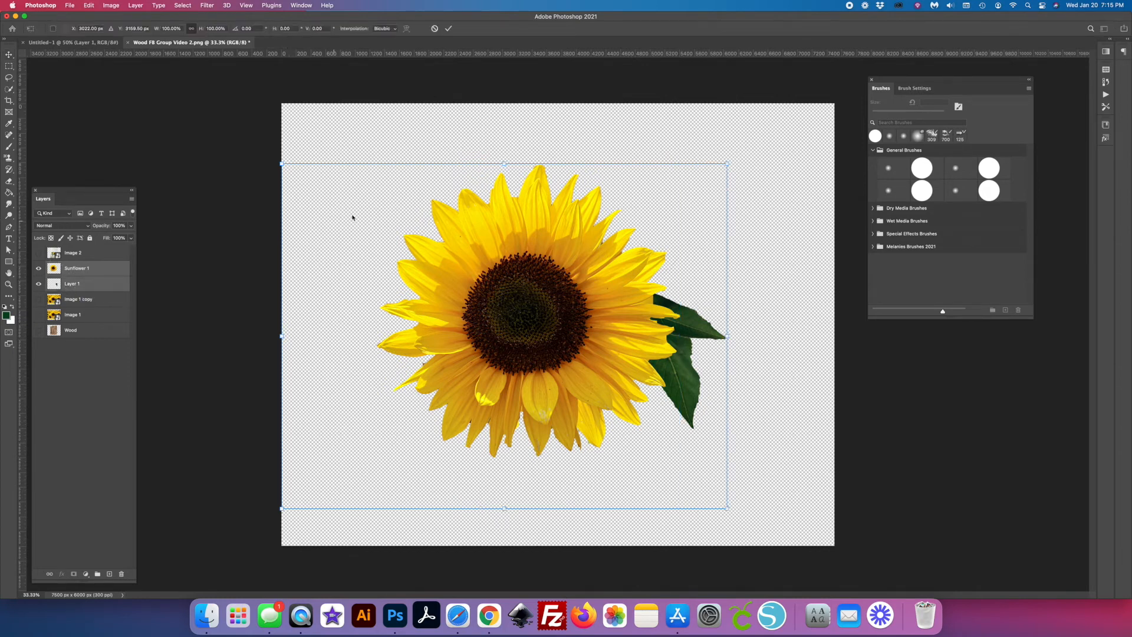
pyautogui.moveTo(283, 164); pyautogui.dragTo(502, 364)
pyautogui.press('Return')
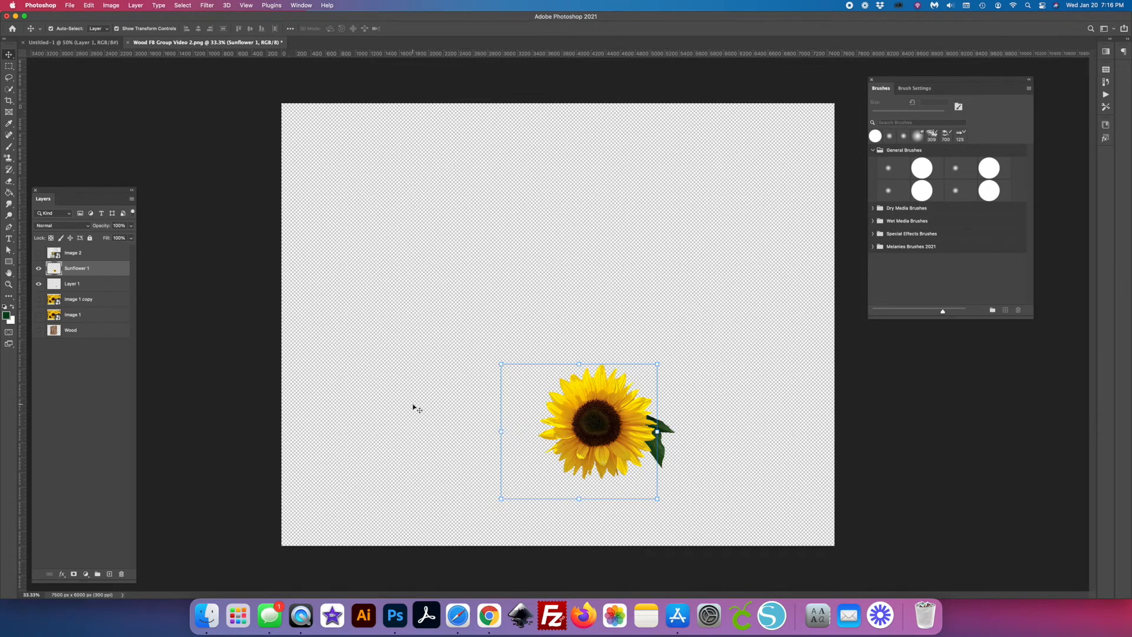
# - Duplicate the Sunflower 1 layer and undo the joint move of both flowers
pyautogui.press('super+j')
pyautogui.moveTo(616, 426); pyautogui.dragTo(509, 423)
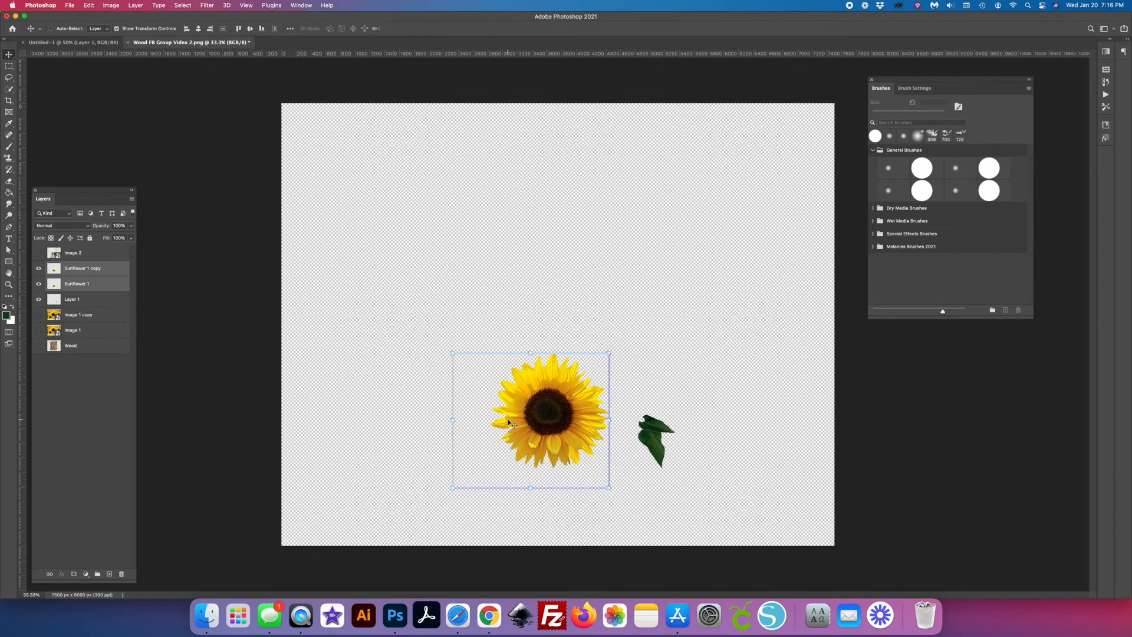
pyautogui.press('super+z')
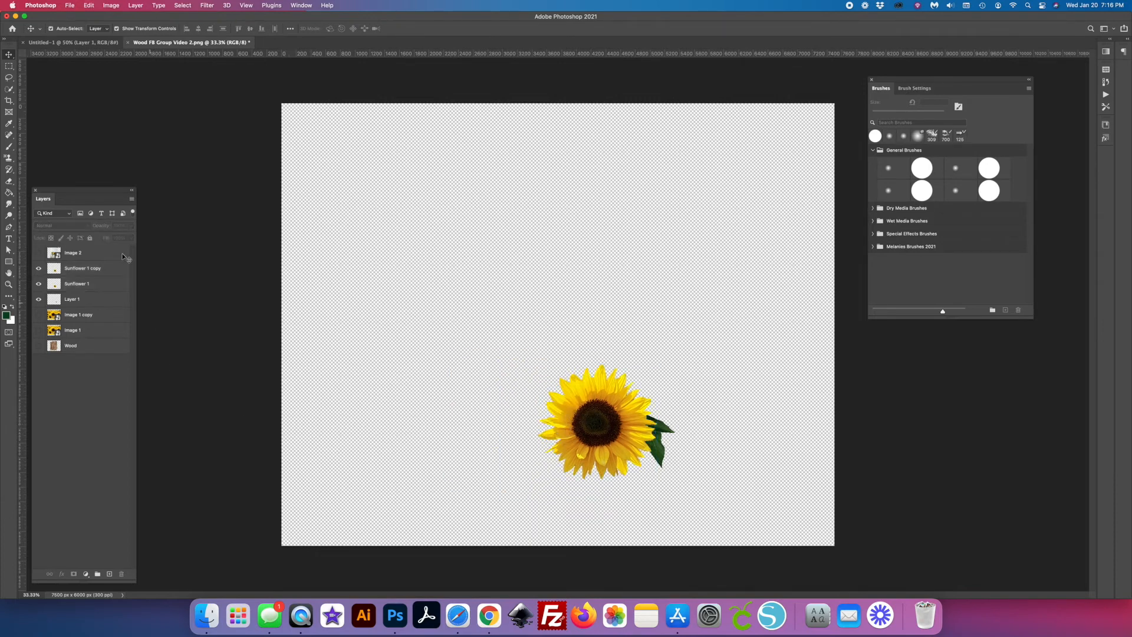
# - Enlarge only the Sunflower 1 copy to about 118% and place it overlapping the left side of the original flower
pyautogui.click(95, 270)
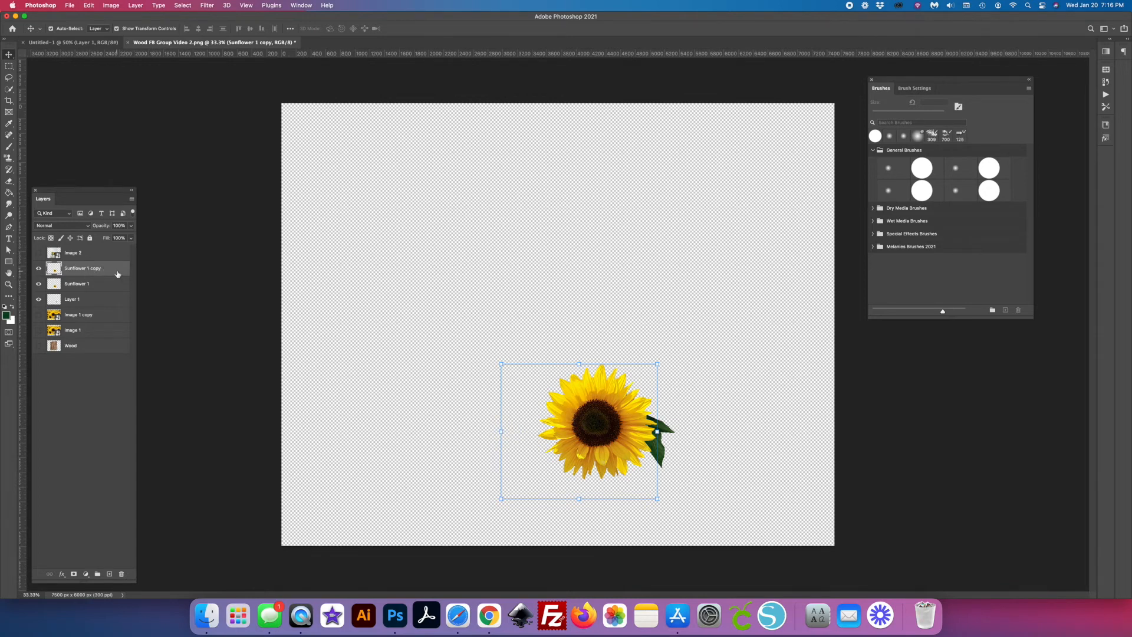
pyautogui.press('super+t')
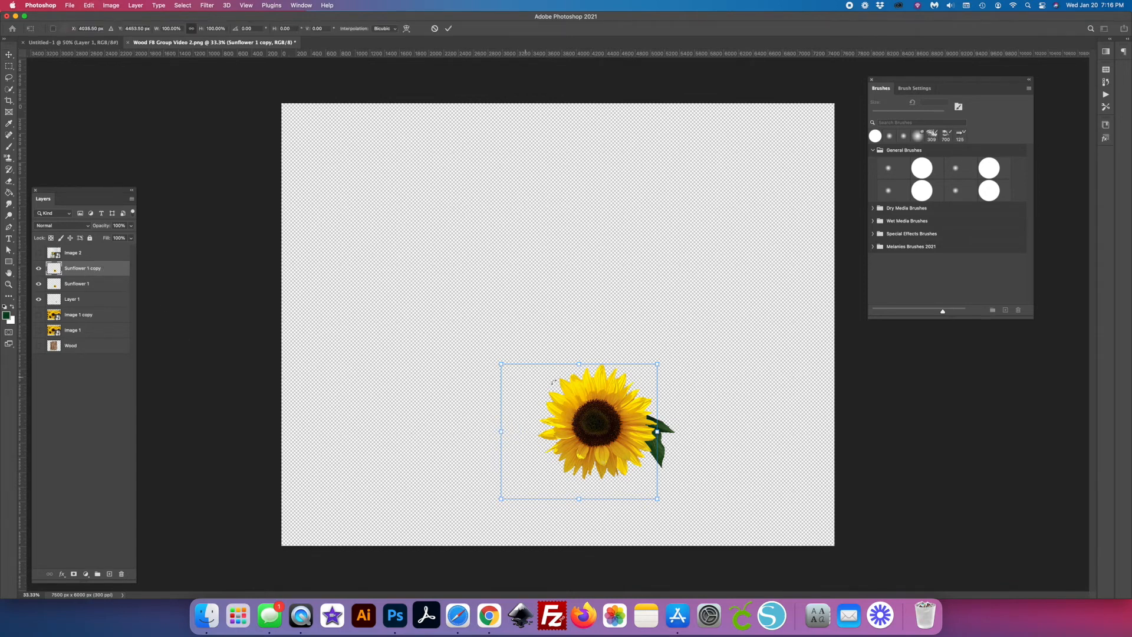
pyautogui.moveTo(555, 432); pyautogui.dragTo(447, 438)
pyautogui.moveTo(395, 369); pyautogui.dragTo(338, 320)
pyautogui.moveTo(463, 405); pyautogui.dragTo(484, 416)
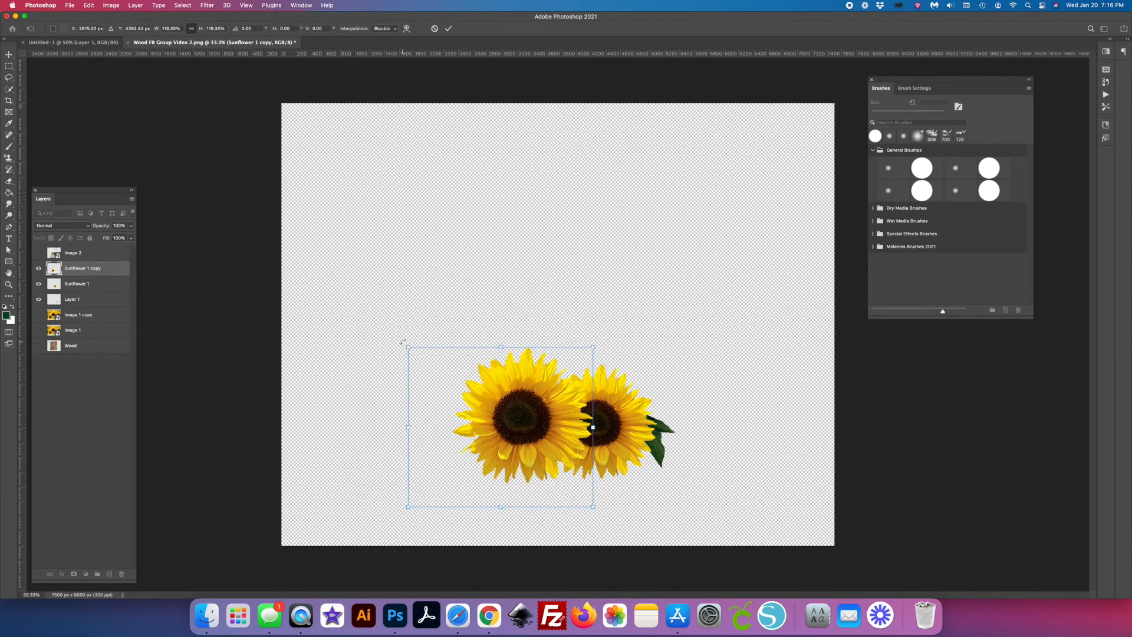
# - Rotate the Sunflower 1 copy to about -132° and reposition it against the original flower
pyautogui.moveTo(403, 341); pyautogui.dragTo(508, 470)
pyautogui.moveTo(466, 433); pyautogui.dragTo(505, 427)
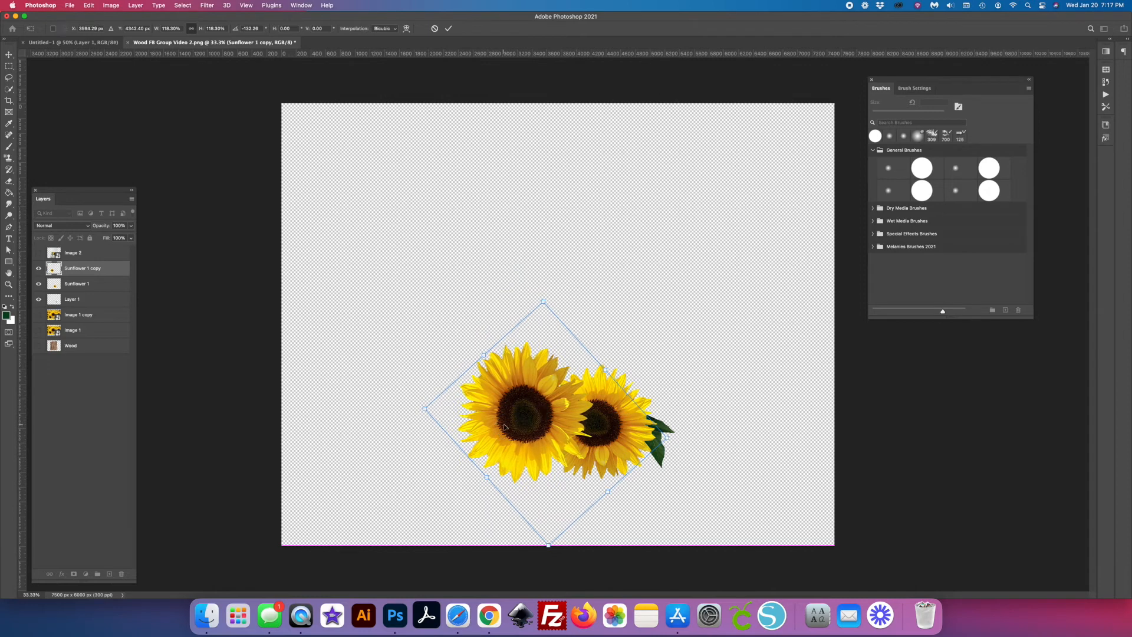
pyautogui.press('Return')
# - Move the Sunflower 1 copy layer beneath Sunflower 1 and shift the copy closer behind the smaller flower
pyautogui.click(103, 269)
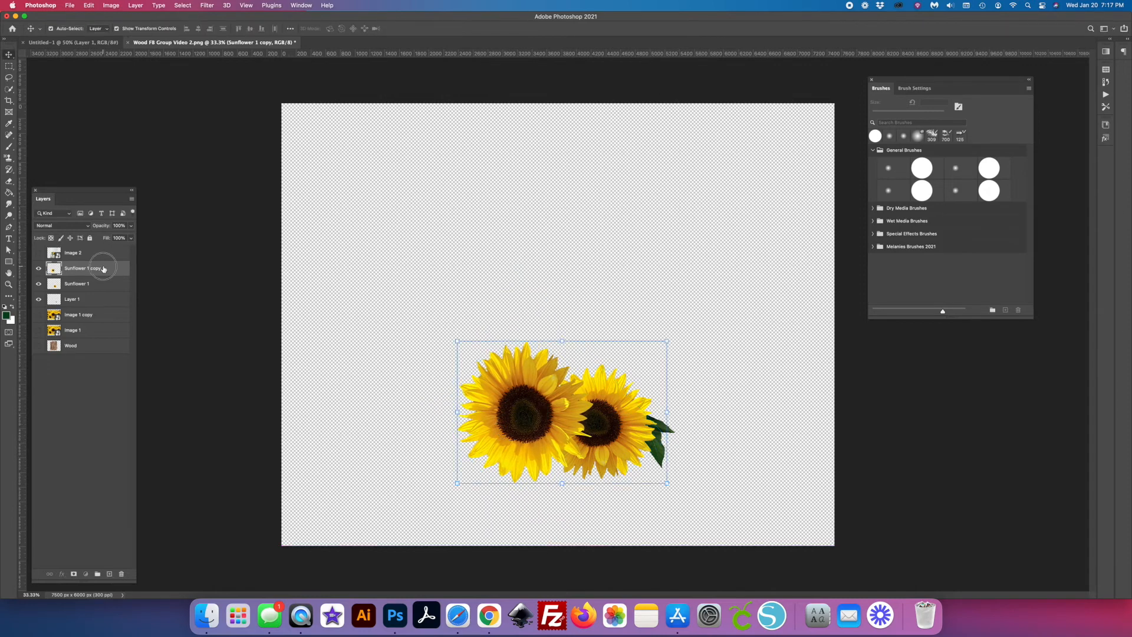
pyautogui.moveTo(103, 269); pyautogui.dragTo(103, 292)
pyautogui.moveTo(478, 400); pyautogui.dragTo(504, 407)
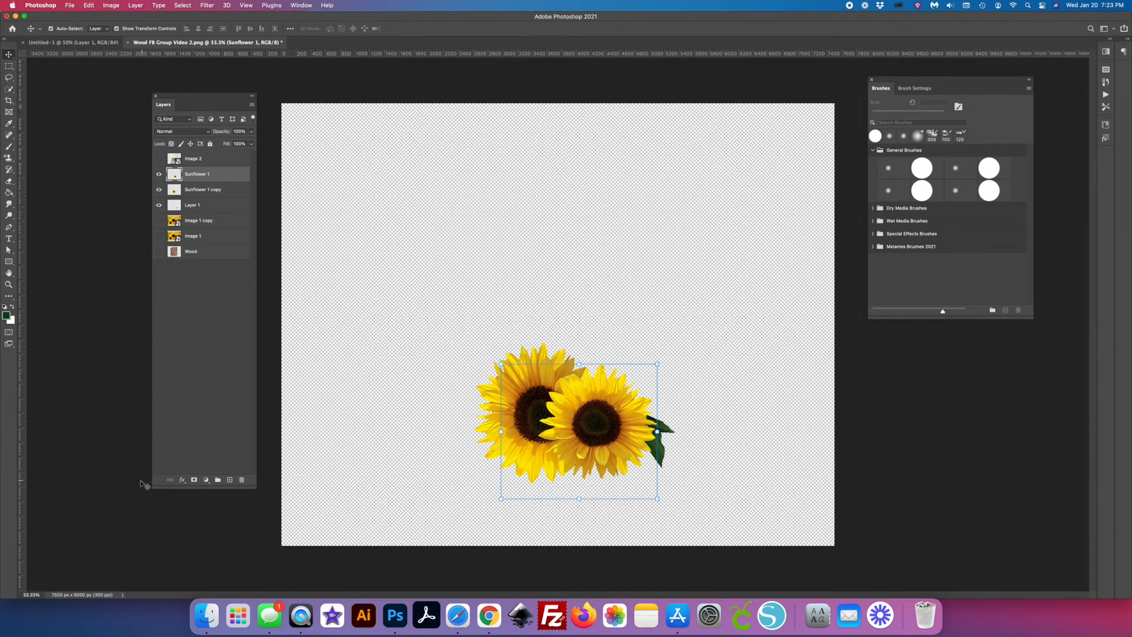
# - Add a drop shadow to the Sunflower 1 layer with 18% opacity and a size of about 16 px
pyautogui.click(183, 482)
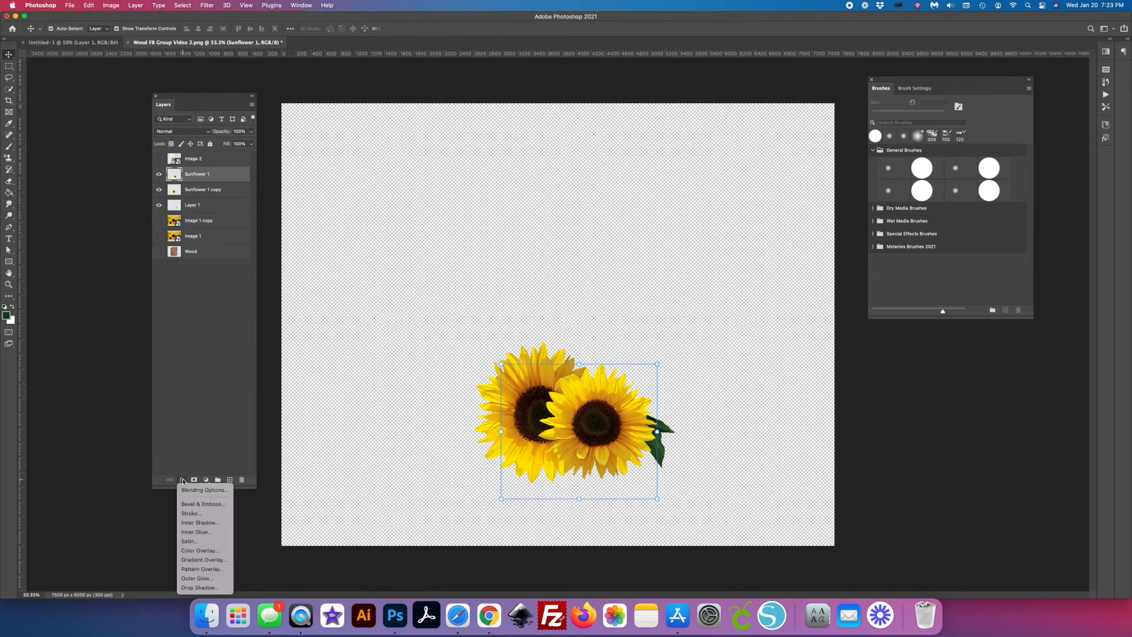
pyautogui.click(192, 589)
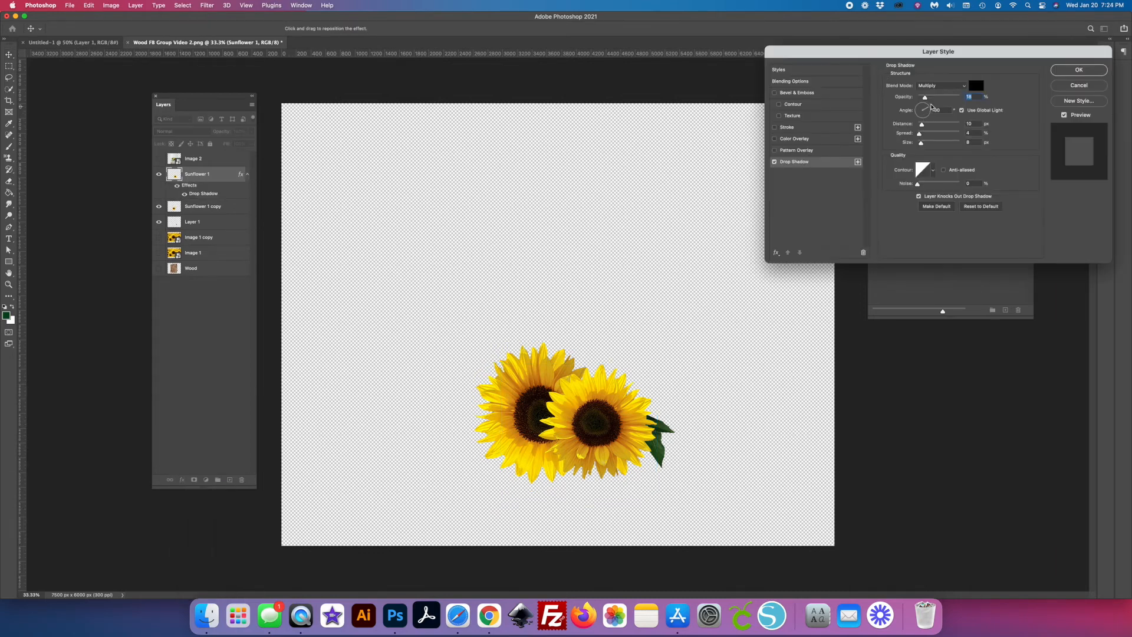
pyautogui.moveTo(926, 97); pyautogui.dragTo(923, 123)
pyautogui.click(923, 143)
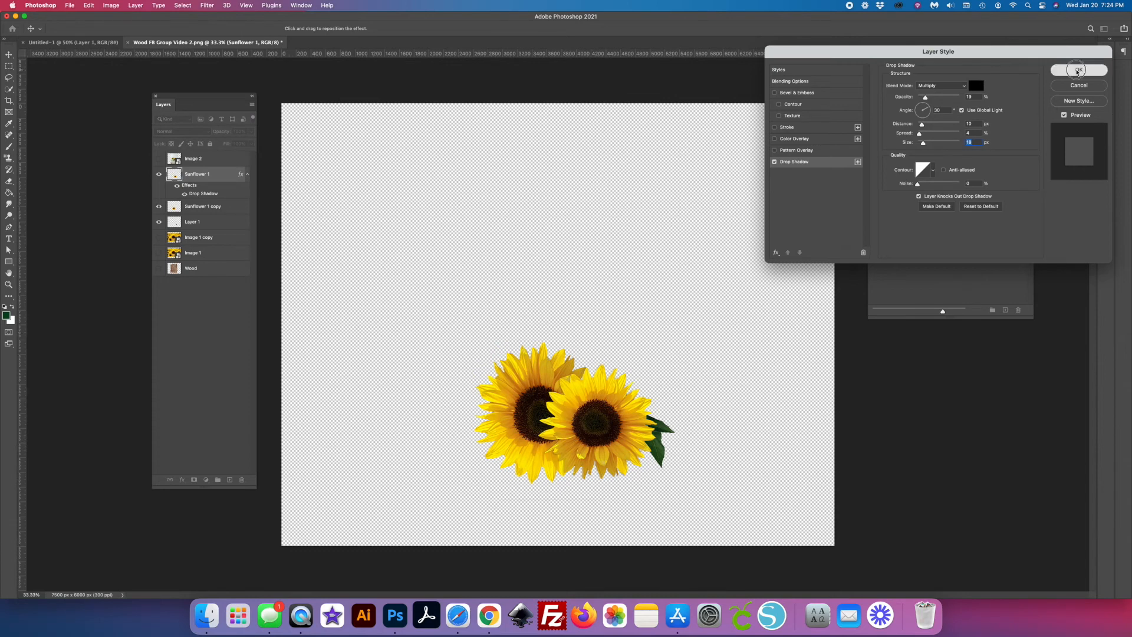
pyautogui.click(1079, 72)
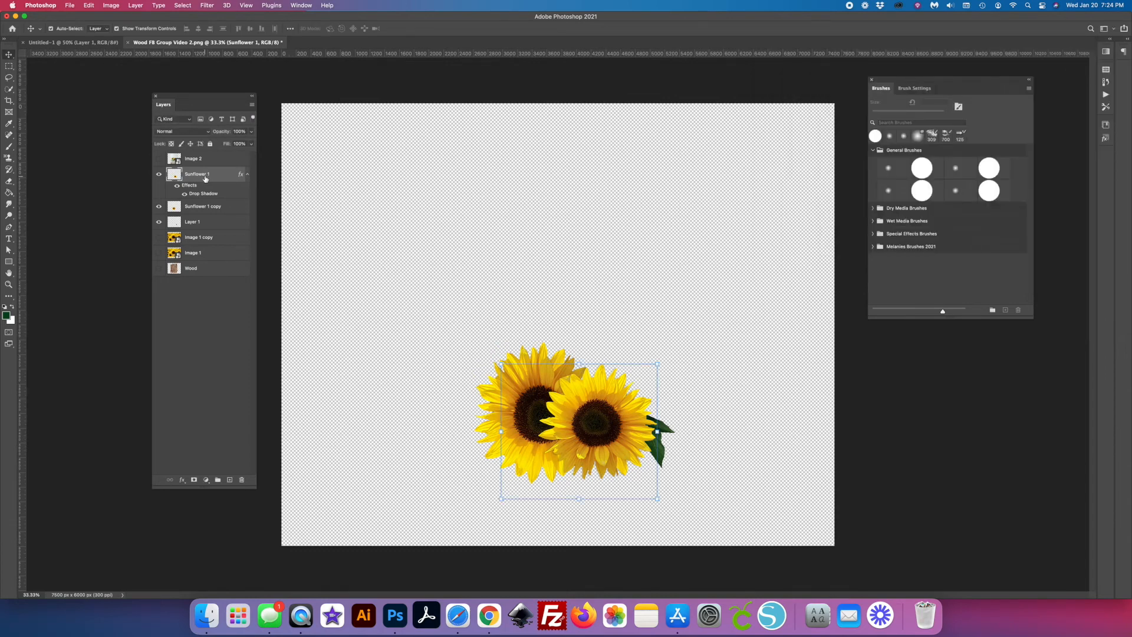
# - Copy the Sunflower 1 layer style and paste it onto both the Sunflower 1 copy and Layer 1 layers
pyautogui.rightClick(195, 177)
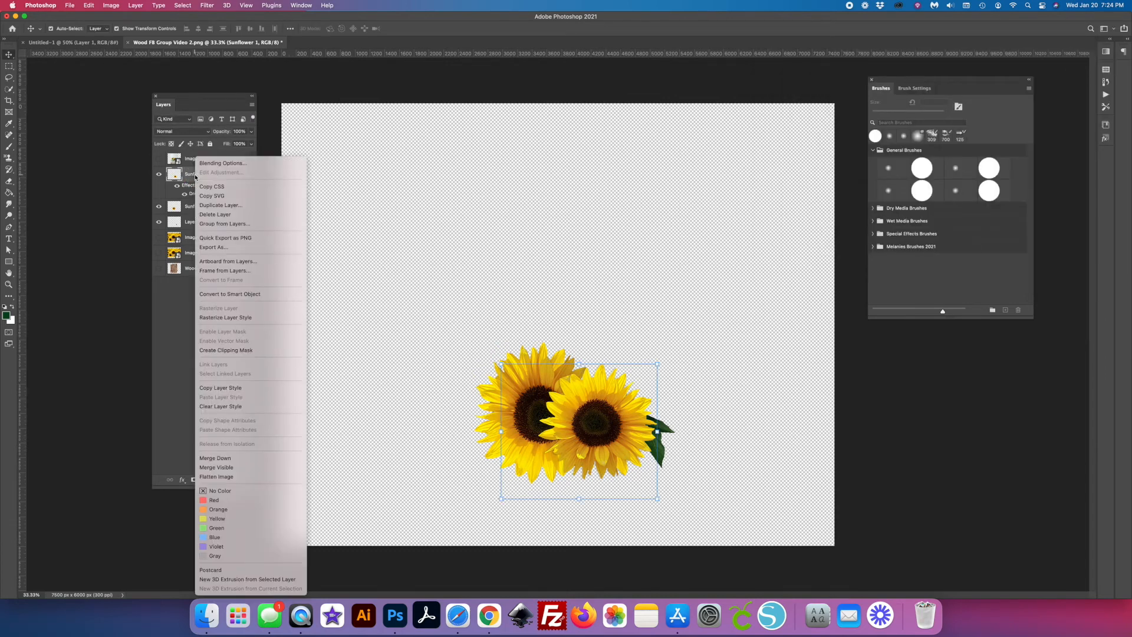
pyautogui.click(228, 389)
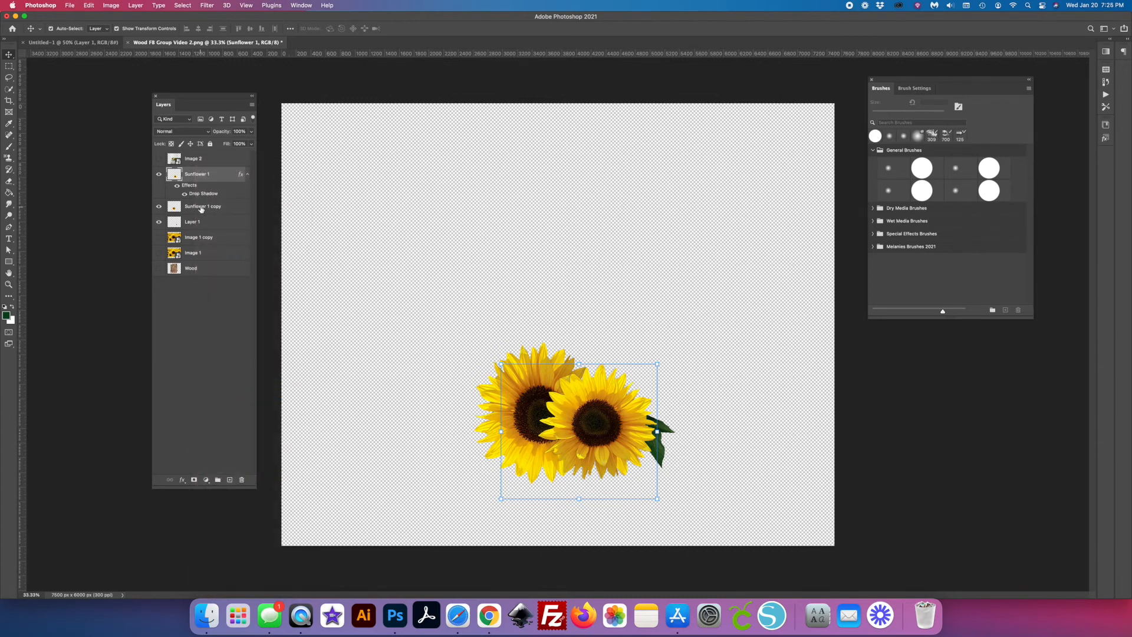
pyautogui.click(201, 208)
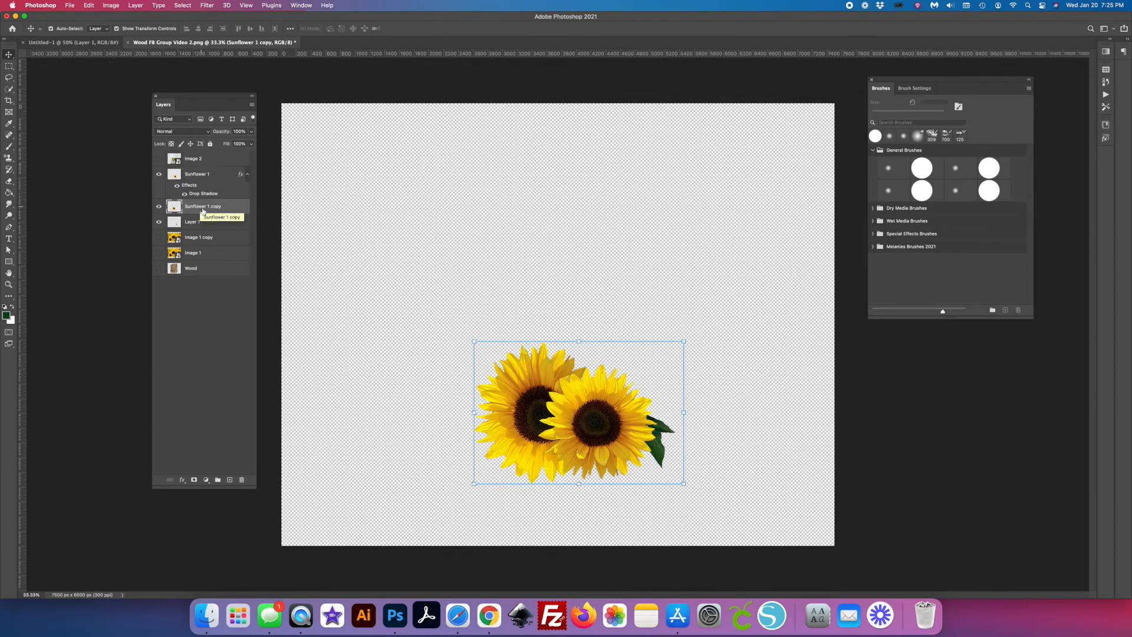
pyautogui.keyDown('shift'); pyautogui.click(190, 223); pyautogui.keyUp('shift')
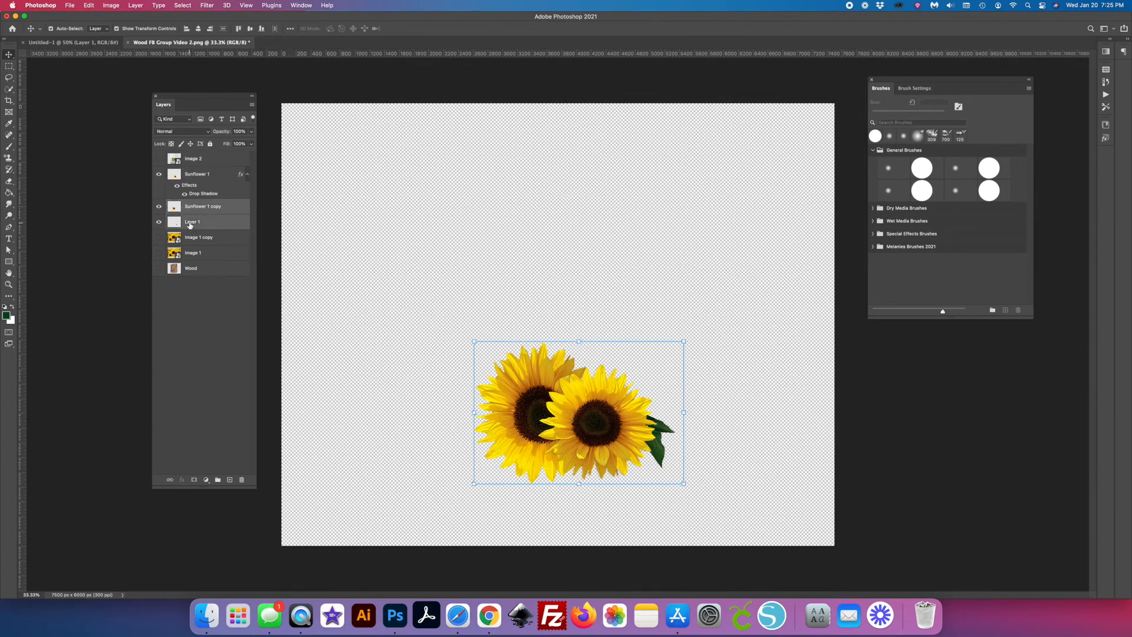
pyautogui.rightClick(190, 224)
pyautogui.click(244, 398)
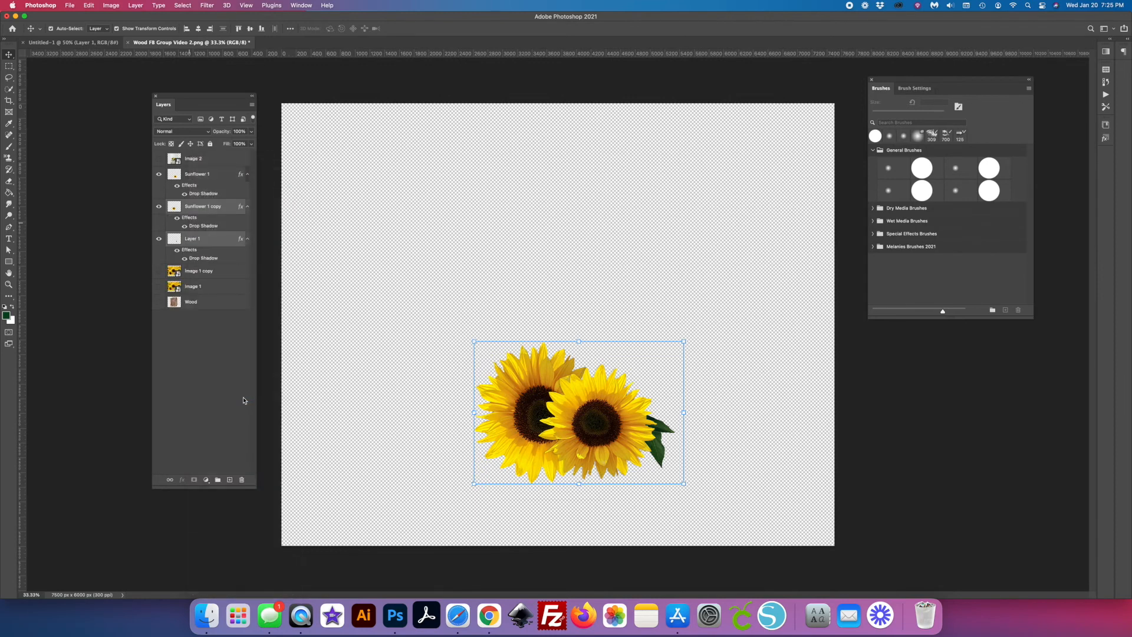
pyautogui.click(430, 325)
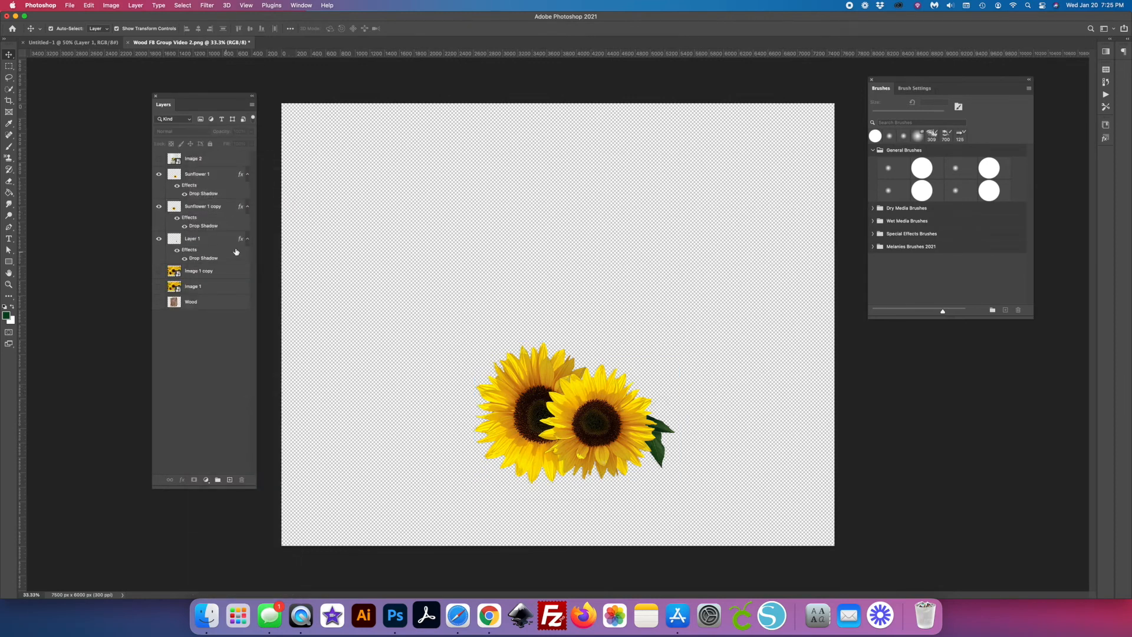
# - Strengthen the Sunflower 1 copy's drop shadow to about 40% opacity, 21 px distance and 23% spread
pyautogui.doubleClick(208, 227)
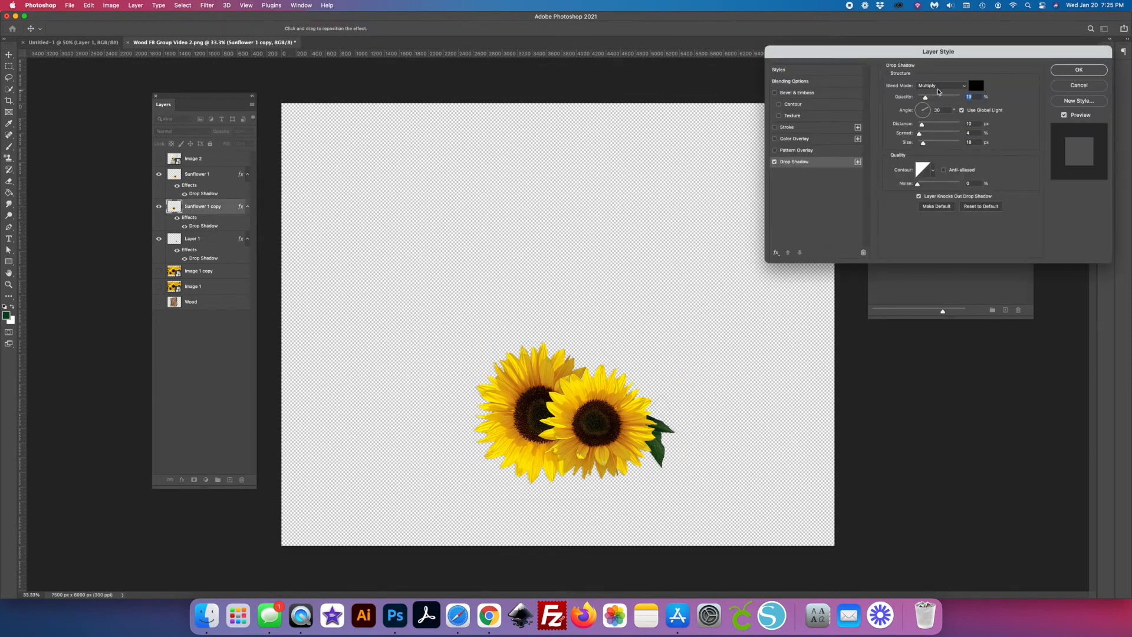
pyautogui.moveTo(922, 125); pyautogui.dragTo(927, 134)
pyautogui.moveTo(925, 97)
pyautogui.mouseDown()
pyautogui.moveTo(956, 97)
pyautogui.moveTo(935, 97)
pyautogui.mouseUp()
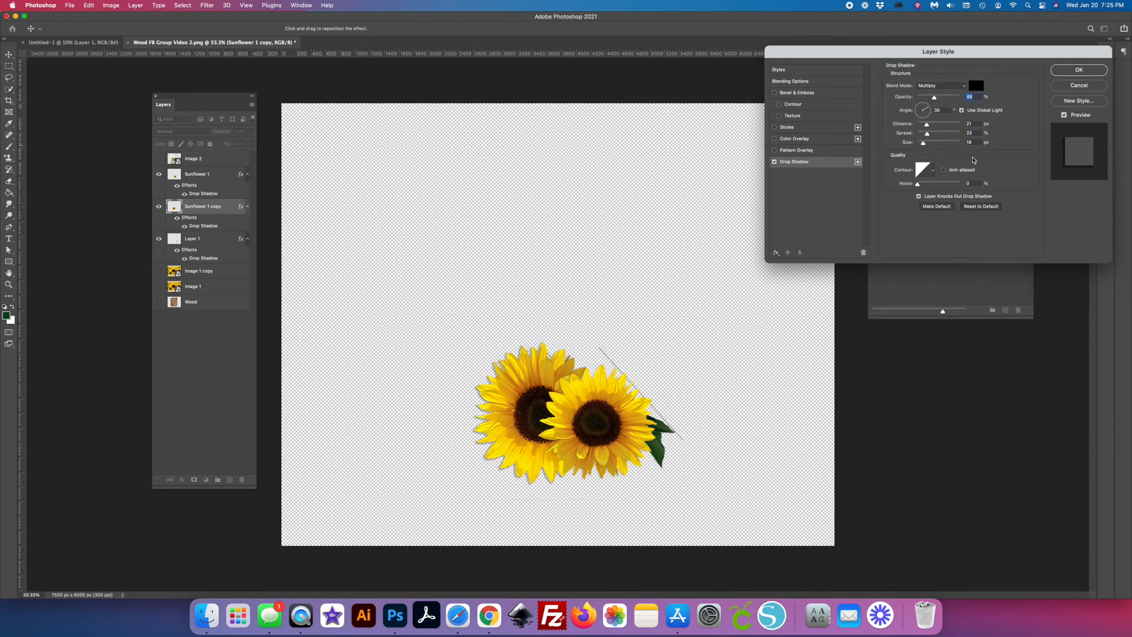
pyautogui.click(1079, 71)
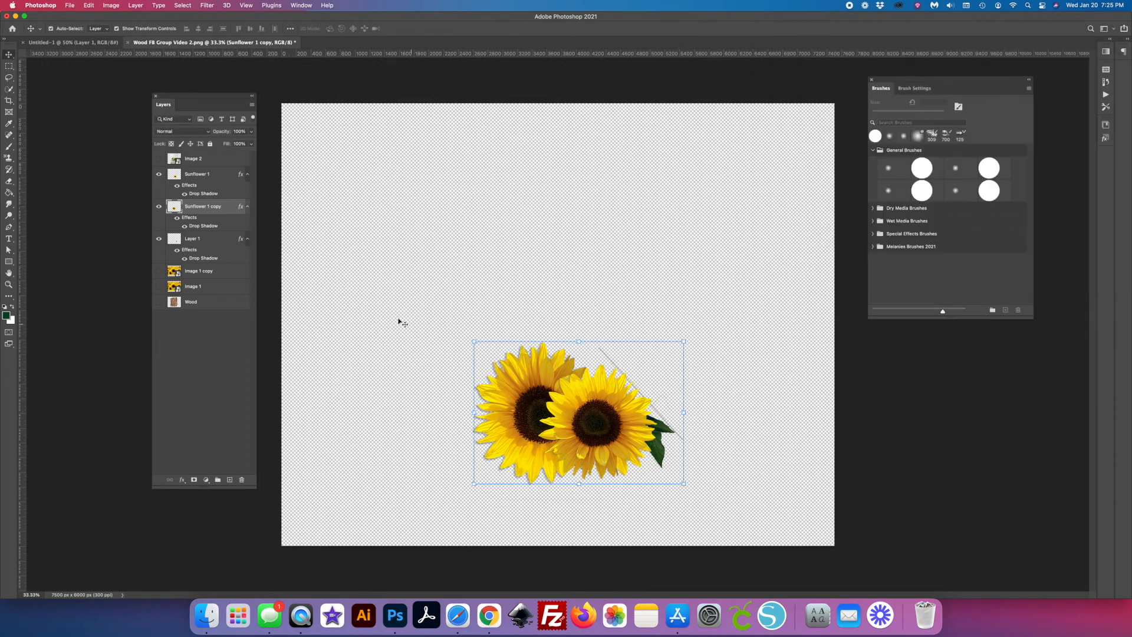
pyautogui.click(646, 286)
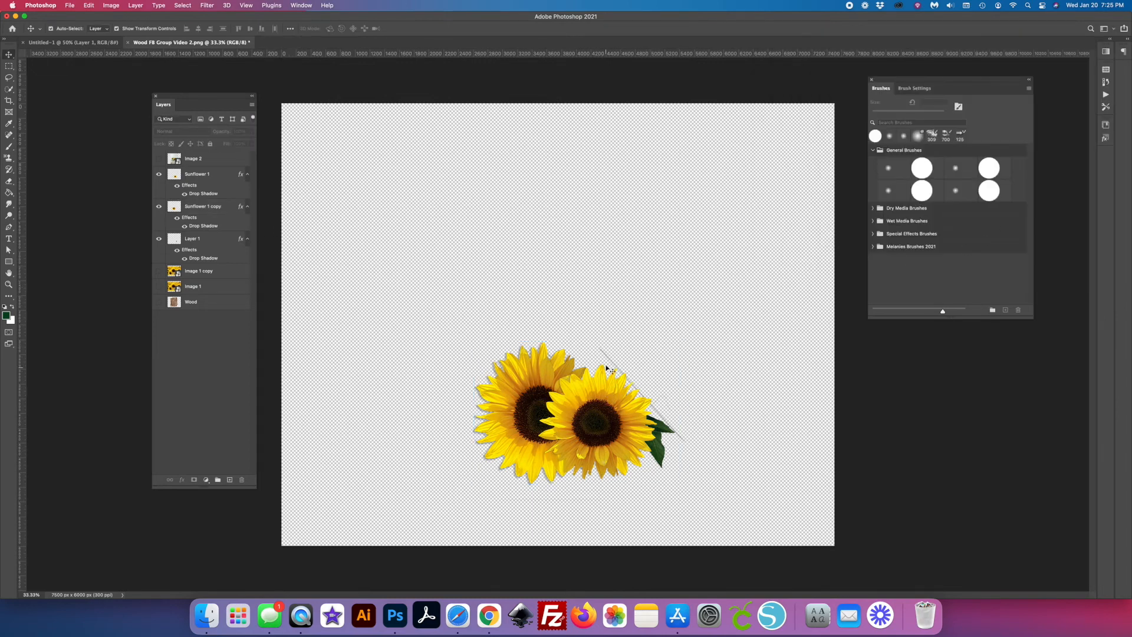
# - Erase the stray diagonal line beside the flowers on the Sunflower 1 copy layer using a 200 px eraser
pyautogui.click(196, 176)
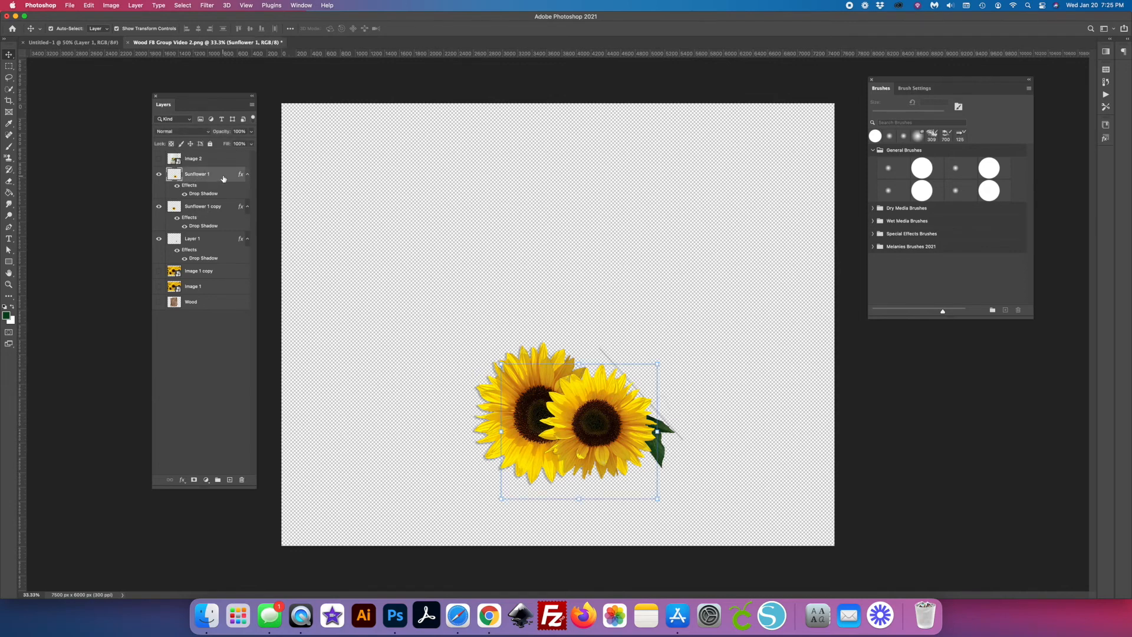
pyautogui.click(205, 207)
pyautogui.click(159, 207)
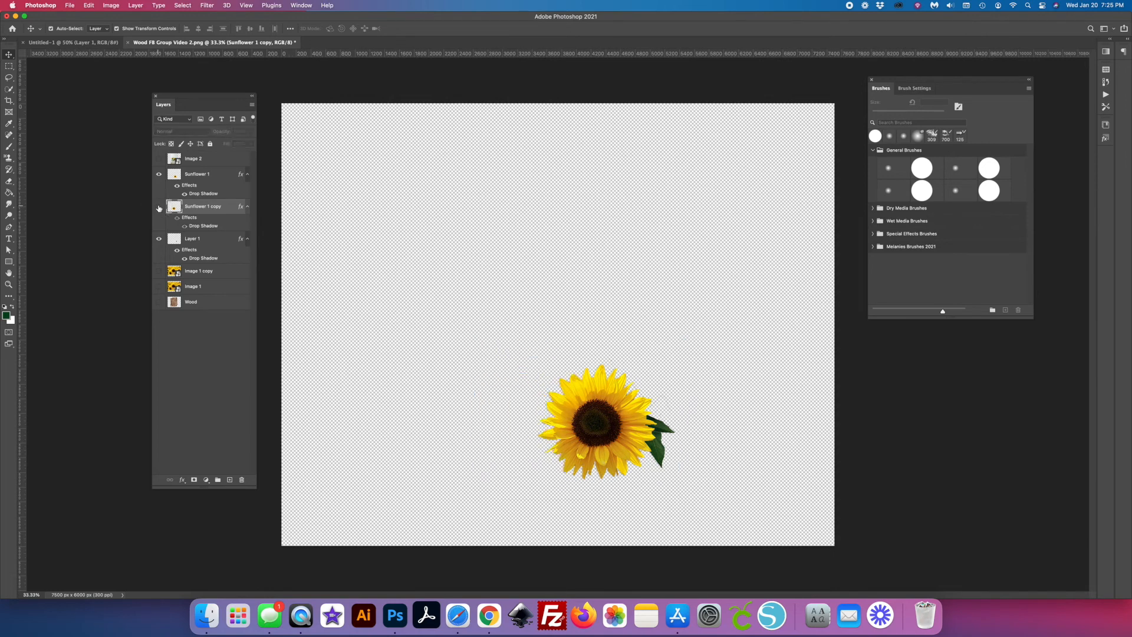
pyautogui.click(158, 208)
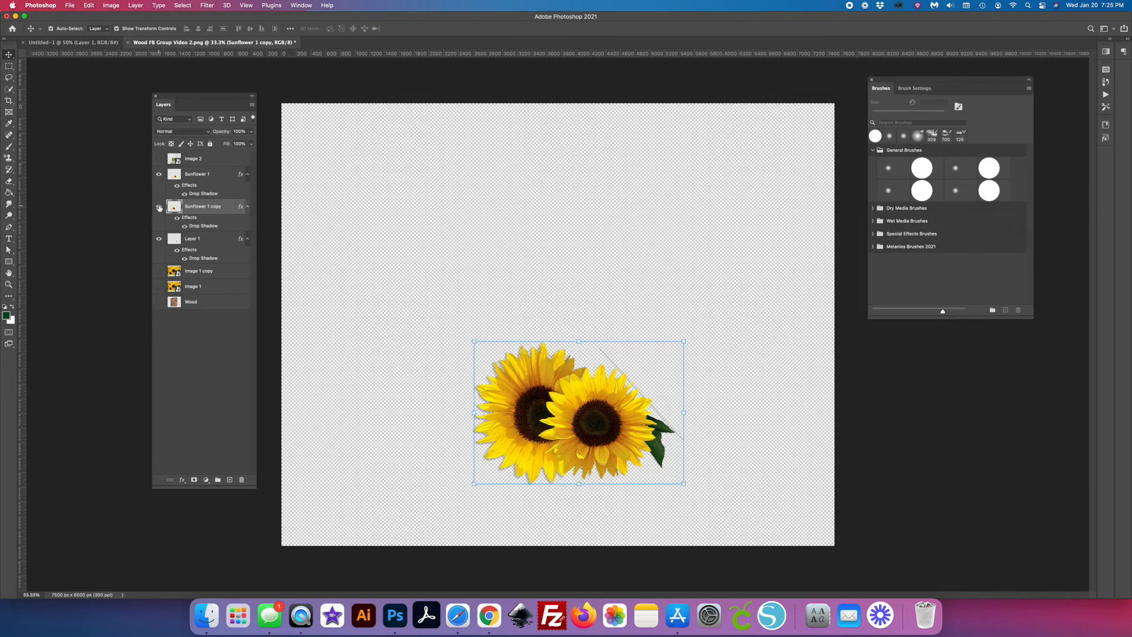
pyautogui.click(9, 183)
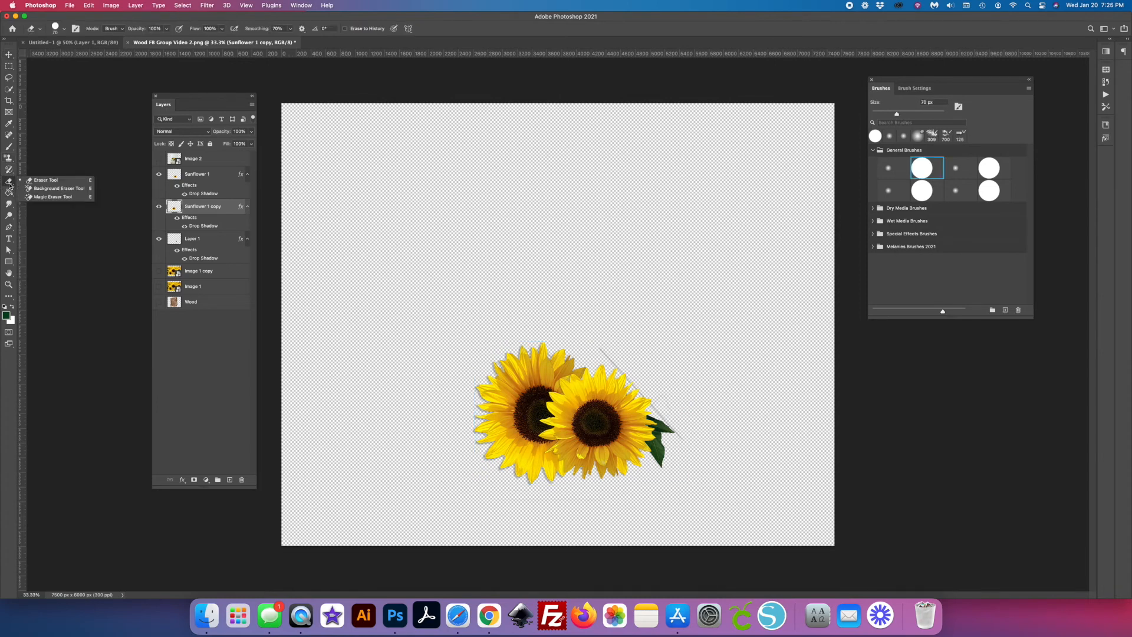
pyautogui.click(10, 183)
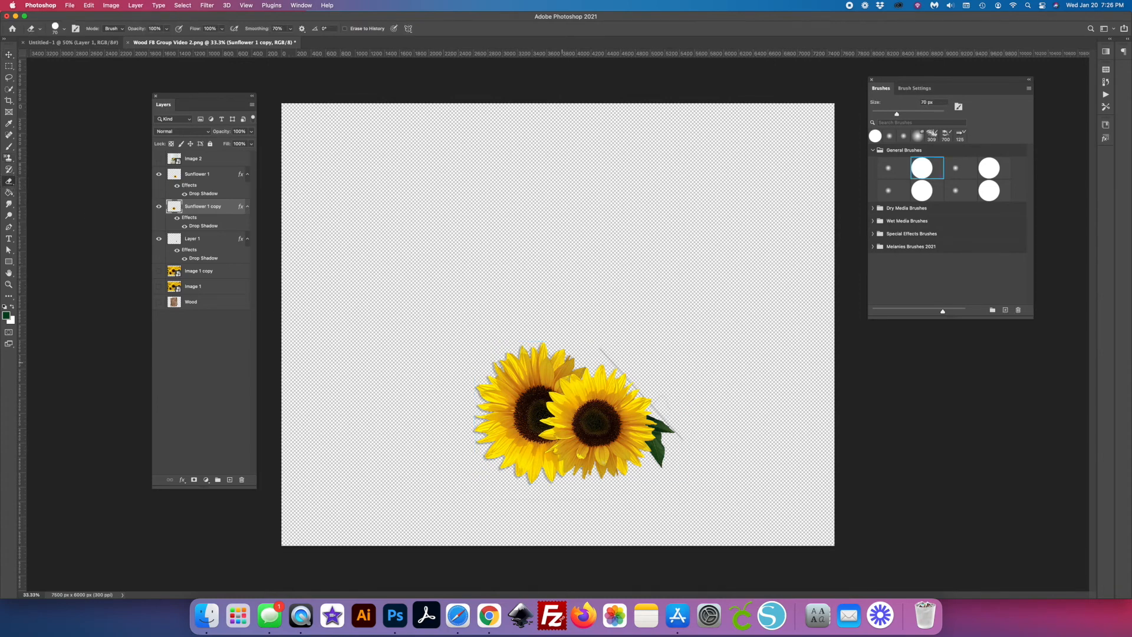
pyautogui.press(']')
pyautogui.press(']')
pyautogui.press(']')
pyautogui.press(']')
pyautogui.press(']')
pyautogui.press(']')
pyautogui.moveTo(600, 349); pyautogui.dragTo(697, 453)
pyautogui.moveTo(567, 337); pyautogui.dragTo(662, 412)
# - Show the Wood layer and shift it slightly up and to the right behind the flowers
pyautogui.click(201, 176)
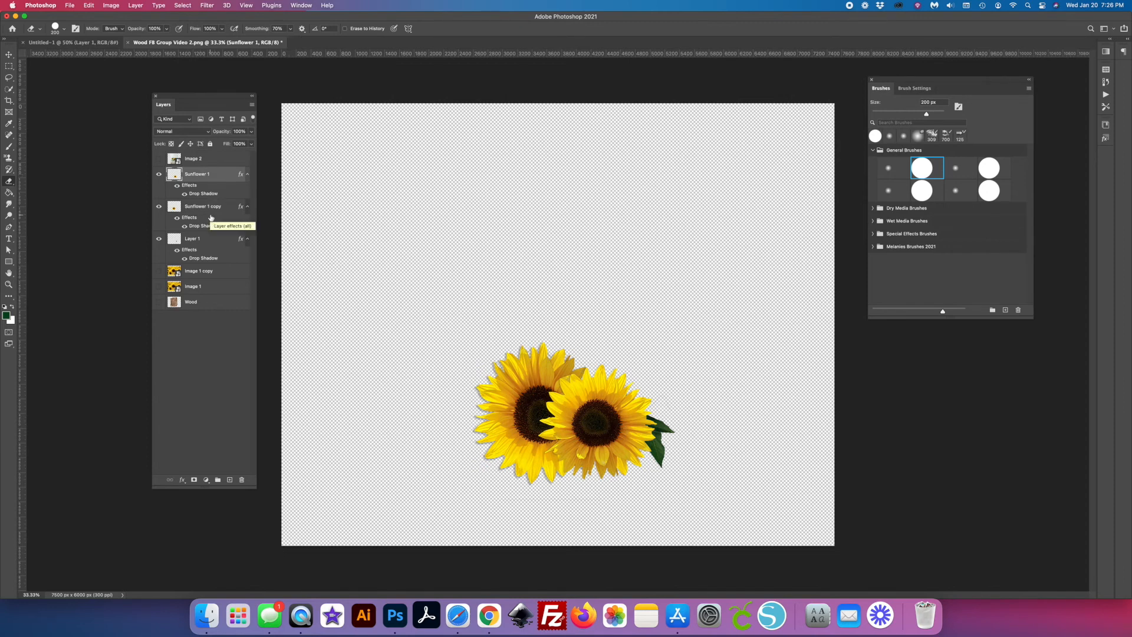
pyautogui.click(213, 304)
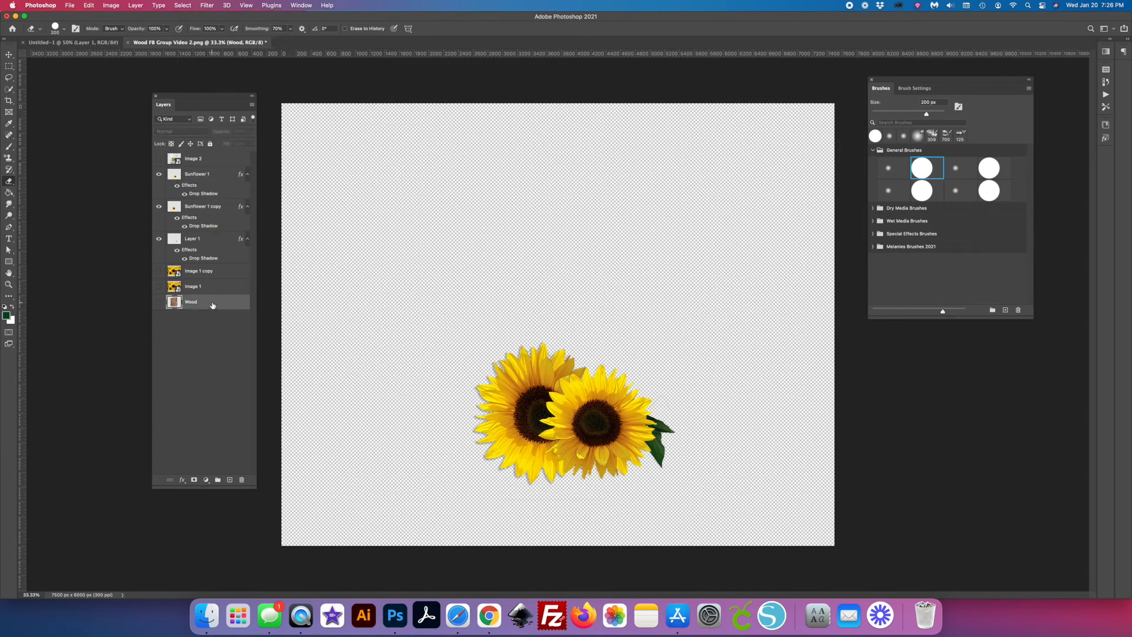
pyautogui.click(159, 303)
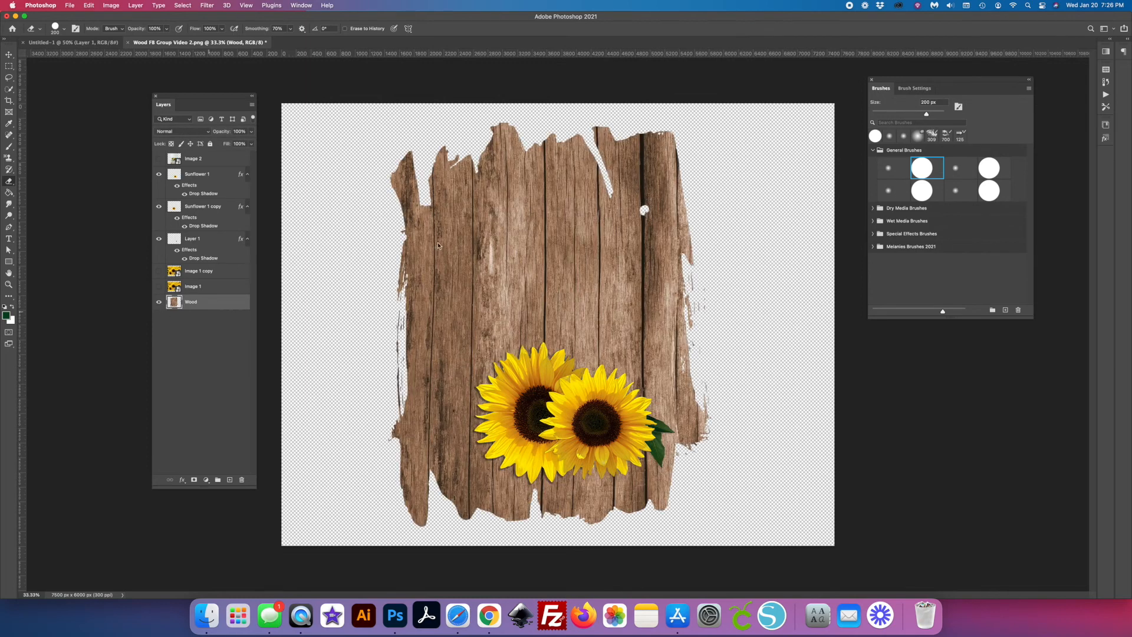
pyautogui.press('v')
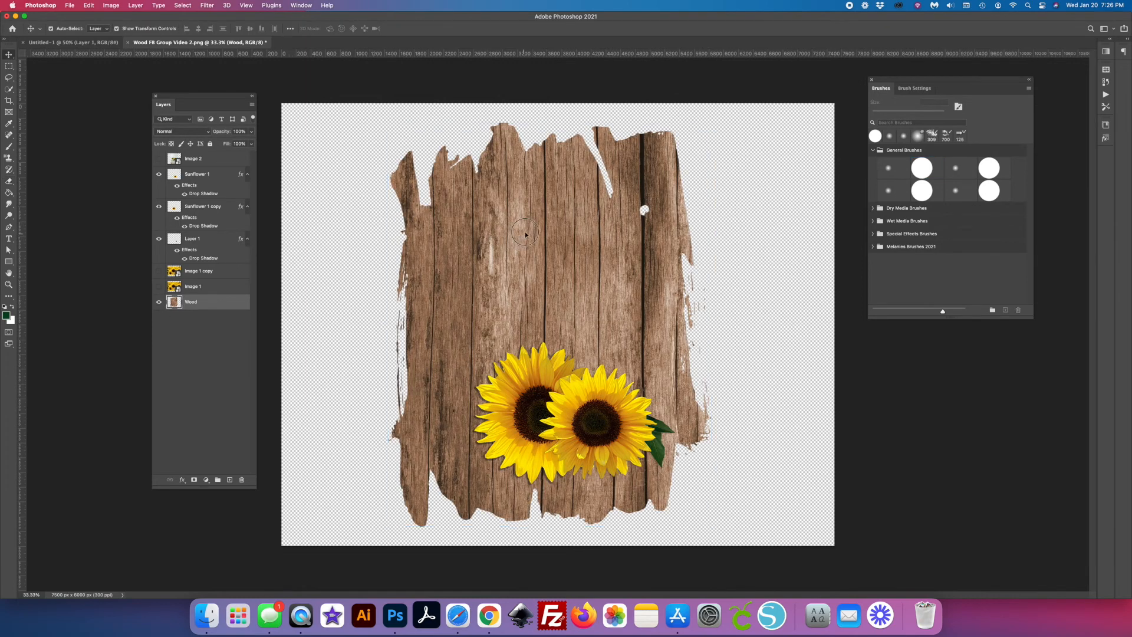
pyautogui.moveTo(501, 234); pyautogui.dragTo(513, 207)
# - Move both sunflowers and the leaf down together, and lower the wood so the flowers sit near its bottom edge
pyautogui.click(207, 239)
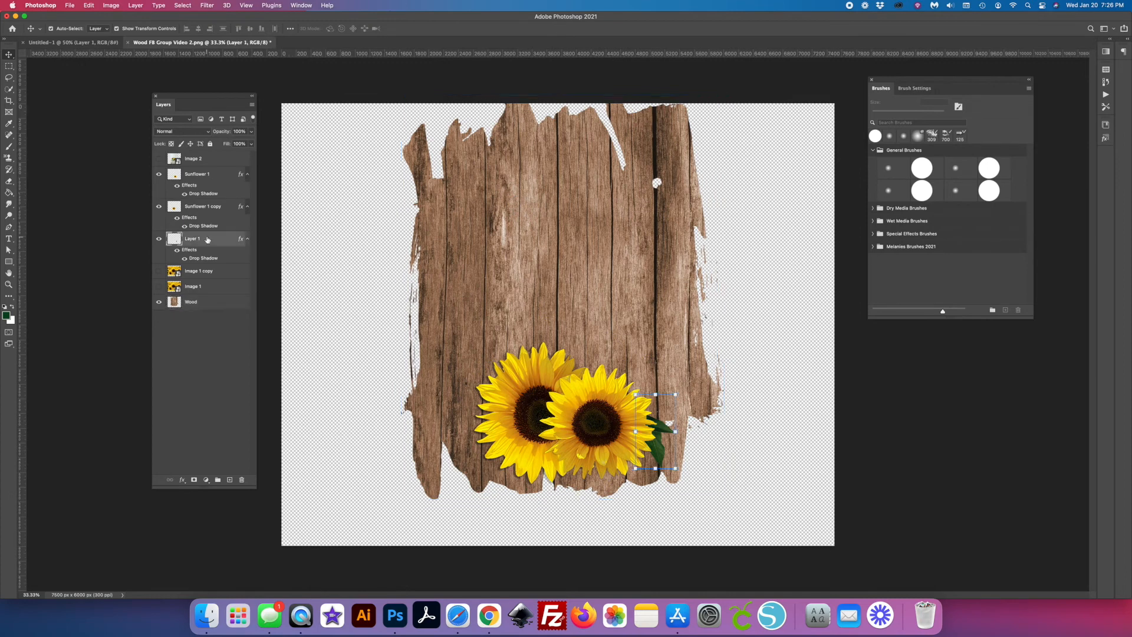
pyautogui.keyDown('shift'); pyautogui.click(204, 206); pyautogui.keyUp('shift')
pyautogui.keyDown('shift'); pyautogui.click(204, 176); pyautogui.keyUp('shift')
pyautogui.press('super+t')
pyautogui.moveTo(597, 396); pyautogui.dragTo(598, 440)
pyautogui.press('Return')
pyautogui.moveTo(555, 202); pyautogui.dragTo(560, 242)
pyautogui.click(354, 455)
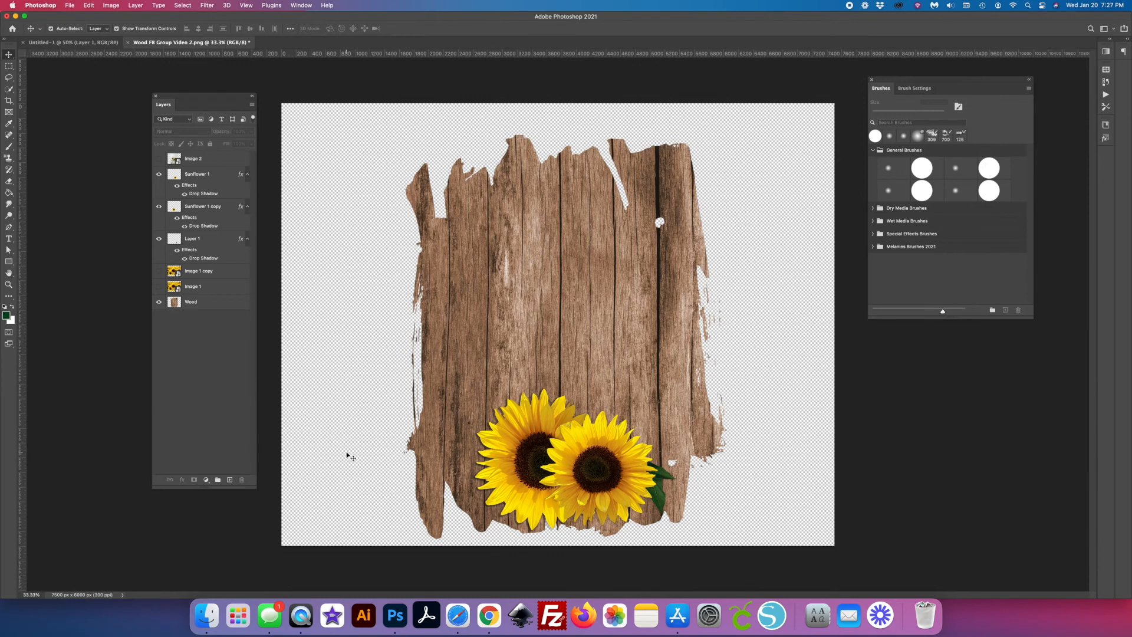
# - Add a new layer with the text "Welcome" on the upper part of the wood
pyautogui.click(230, 481)
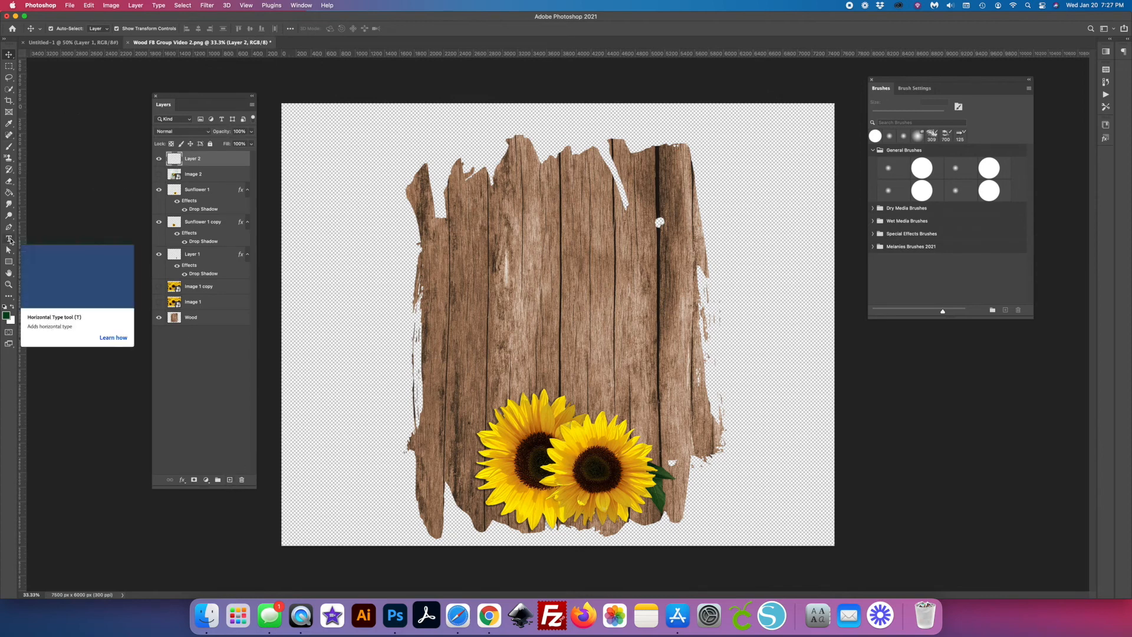
pyautogui.click(8, 239)
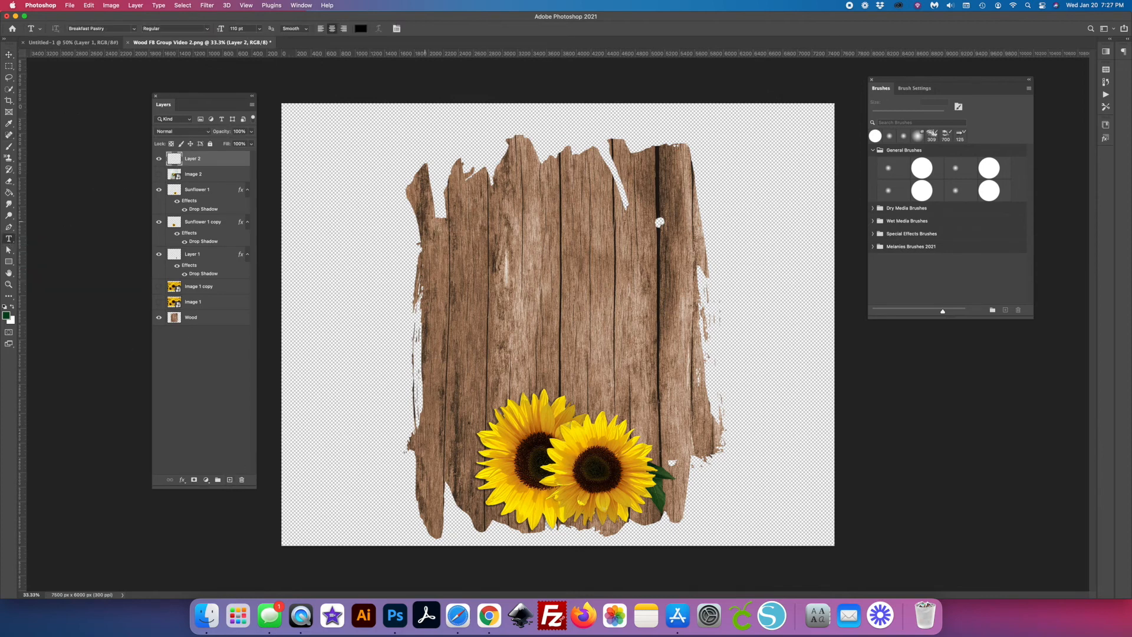
pyautogui.click(519, 218)
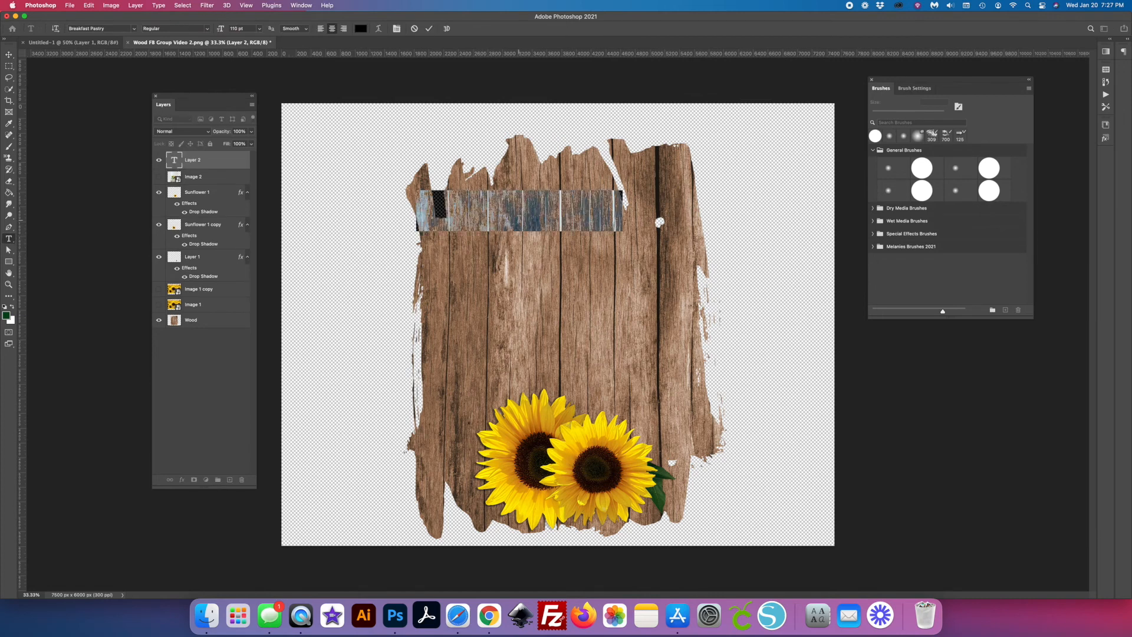
pyautogui.click(519, 218)
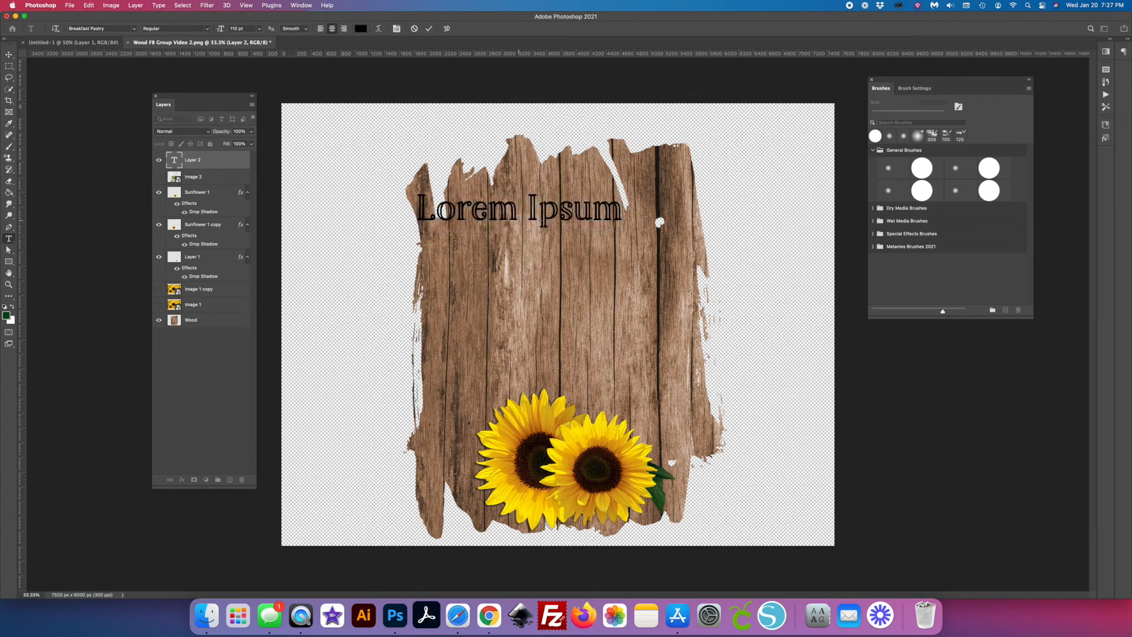
pyautogui.write('Welcome')
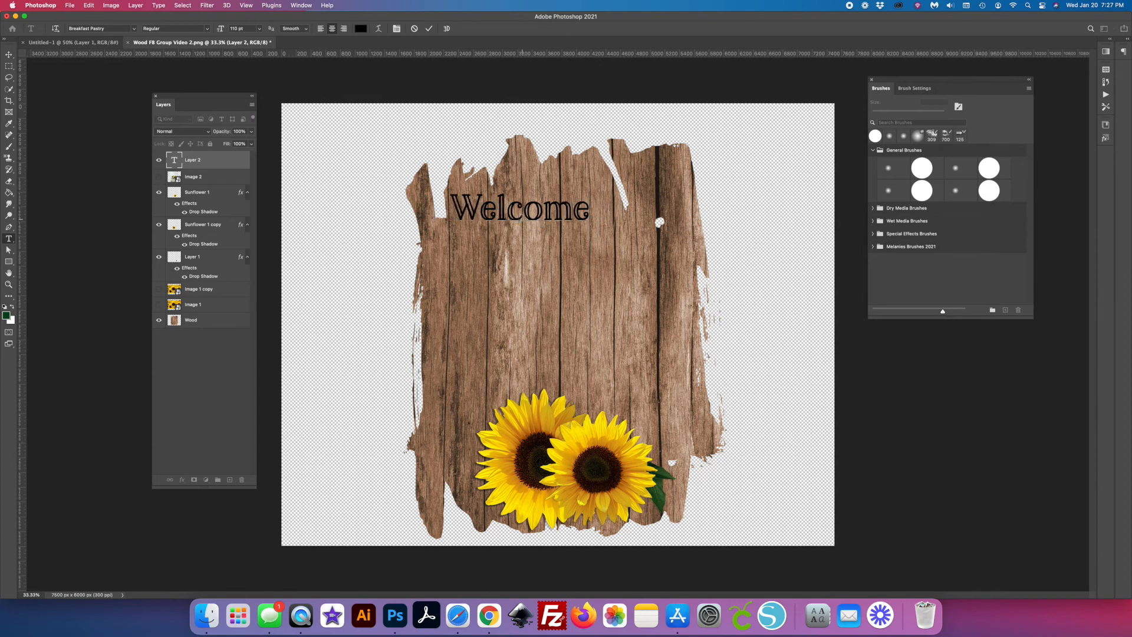
pyautogui.press('super+Return')
# - Add a separate text layer reading "to our" directly below the word Welcome
pyautogui.press('o')
pyautogui.press('r')
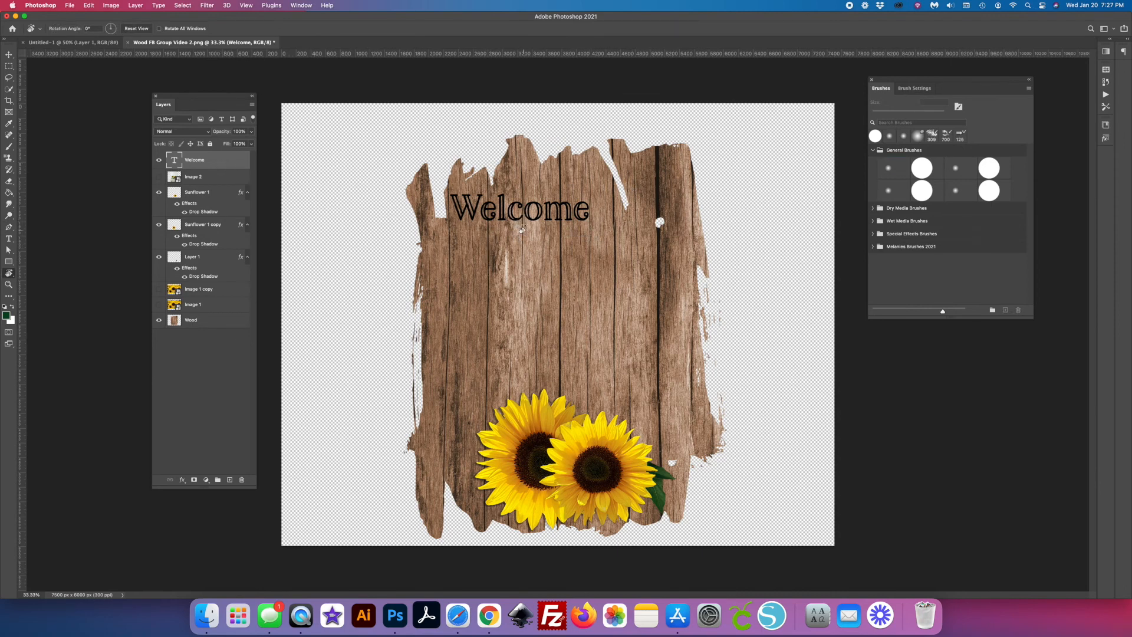
pyautogui.press('t')
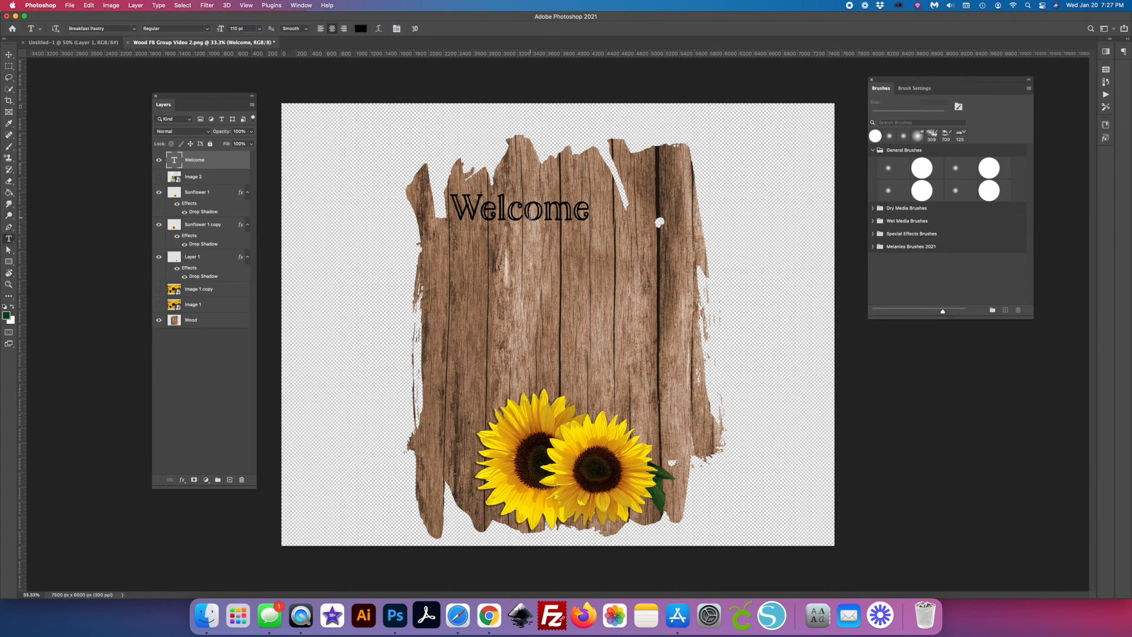
pyautogui.click(531, 215)
pyautogui.press('Escape')
pyautogui.click(528, 245)
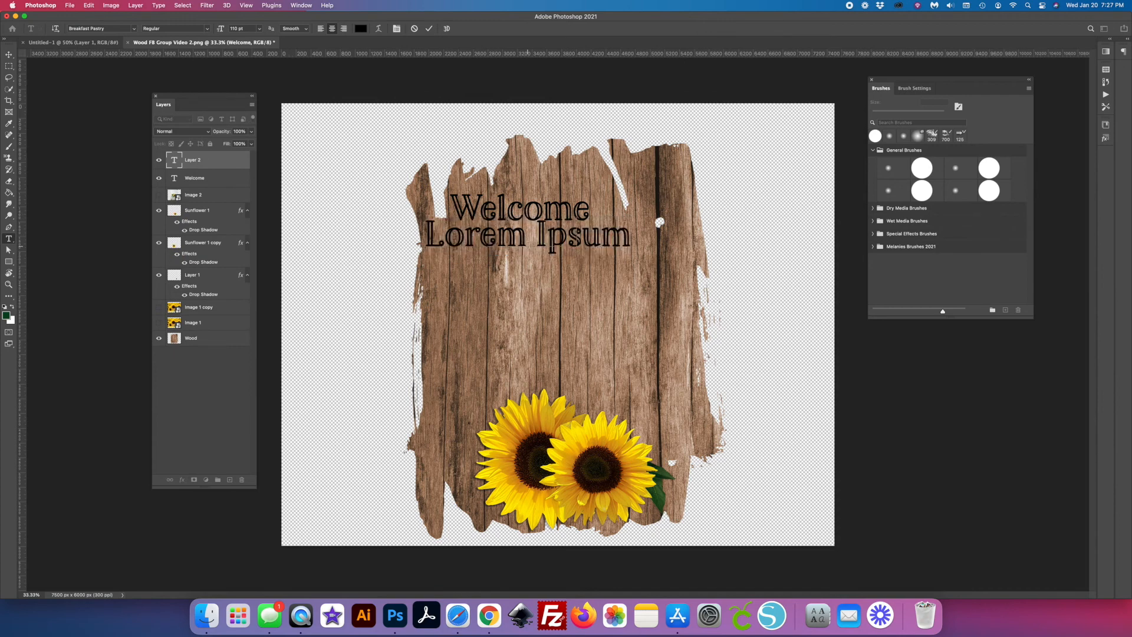
pyautogui.write('to our')
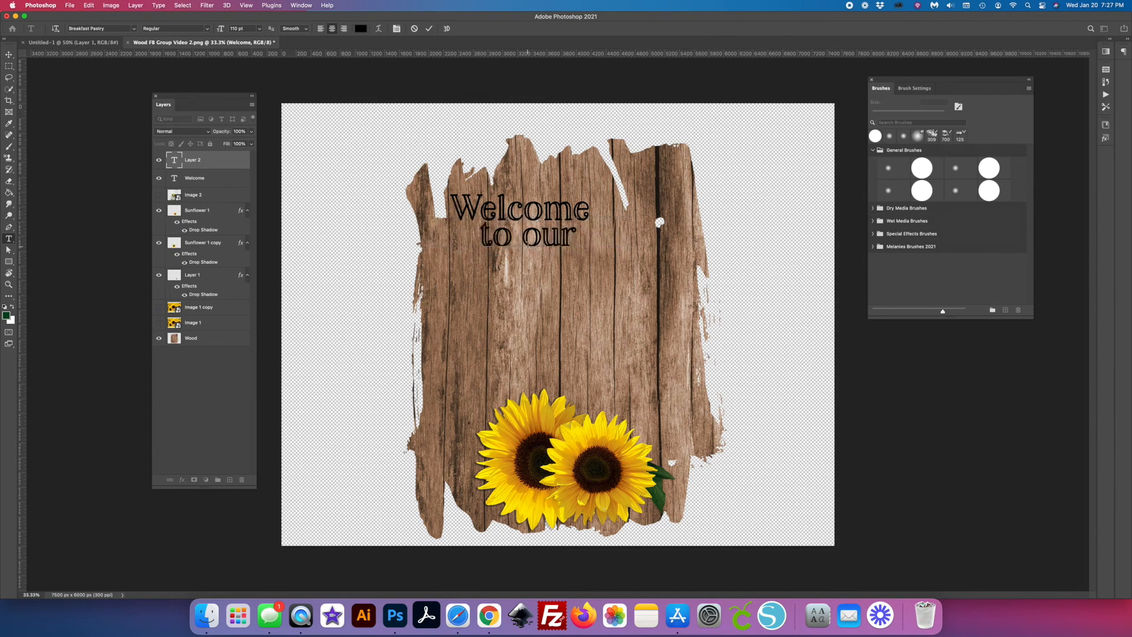
pyautogui.press('Escape')
# - Shift the Welcome and "to our" text layers right together and align their horizontal centers
pyautogui.click(10, 55)
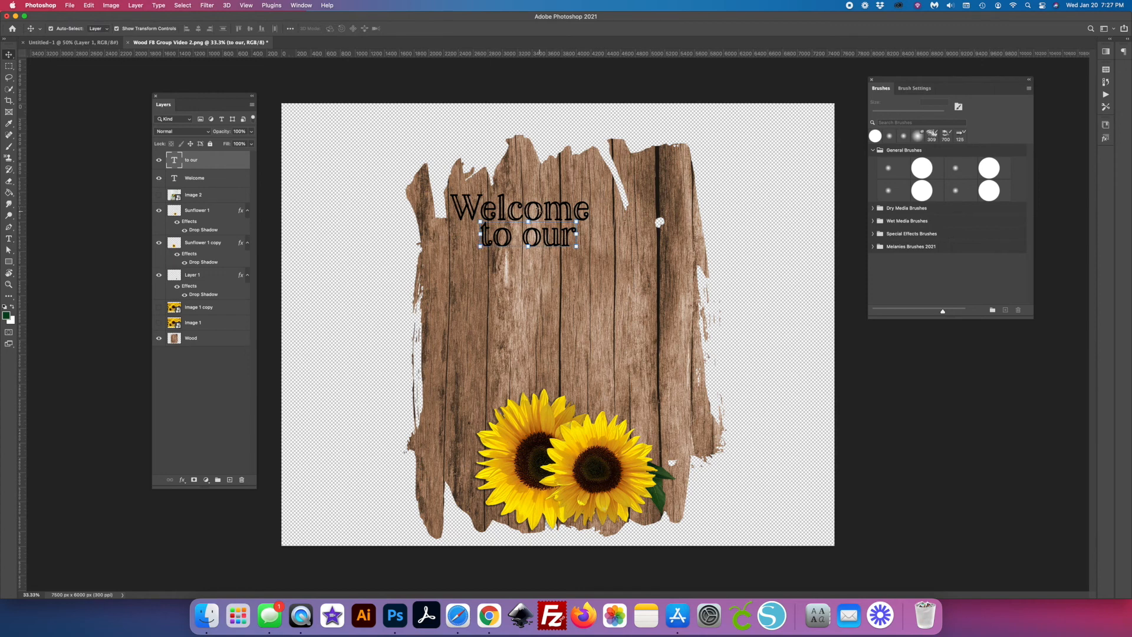
pyautogui.keyDown('shift'); pyautogui.click(539, 211); pyautogui.keyUp('shift')
pyautogui.moveTo(539, 211); pyautogui.dragTo(576, 212)
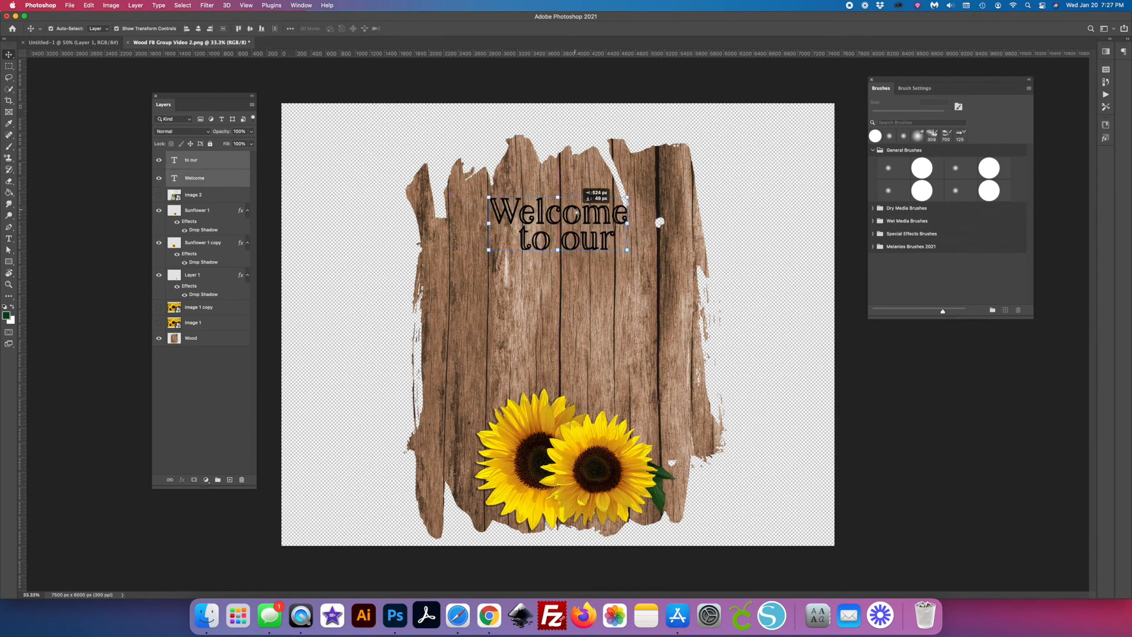
pyautogui.click(198, 29)
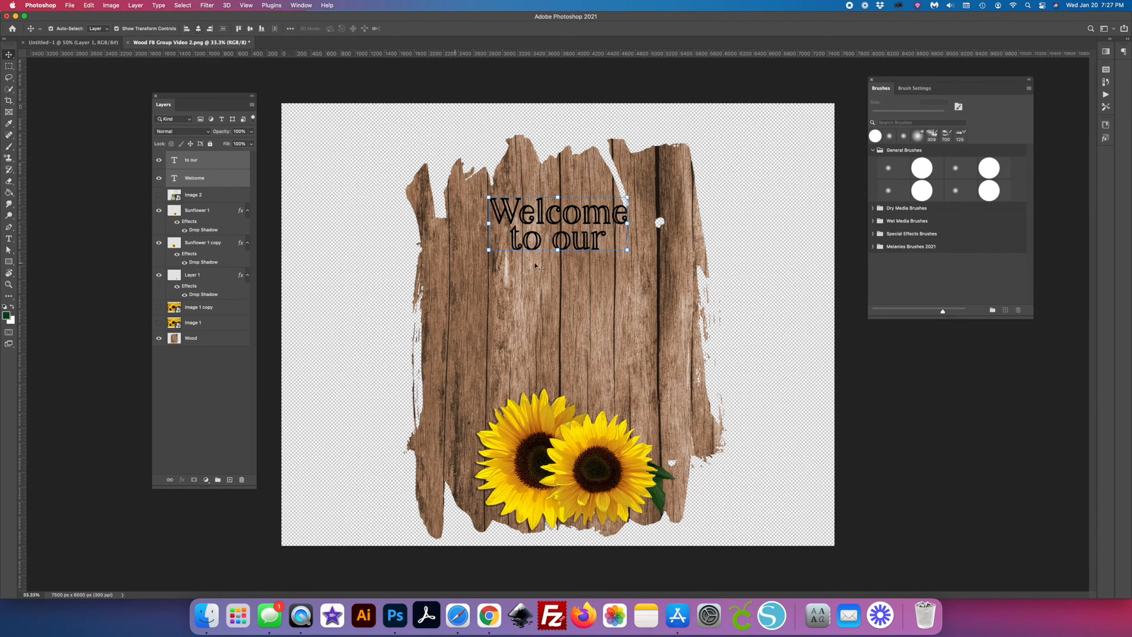
# - Scale both text layers together to about 149% and position them across the upper part of the wood
pyautogui.moveTo(490, 251); pyautogui.dragTo(414, 279)
pyautogui.moveTo(510, 267); pyautogui.dragTo(541, 262)
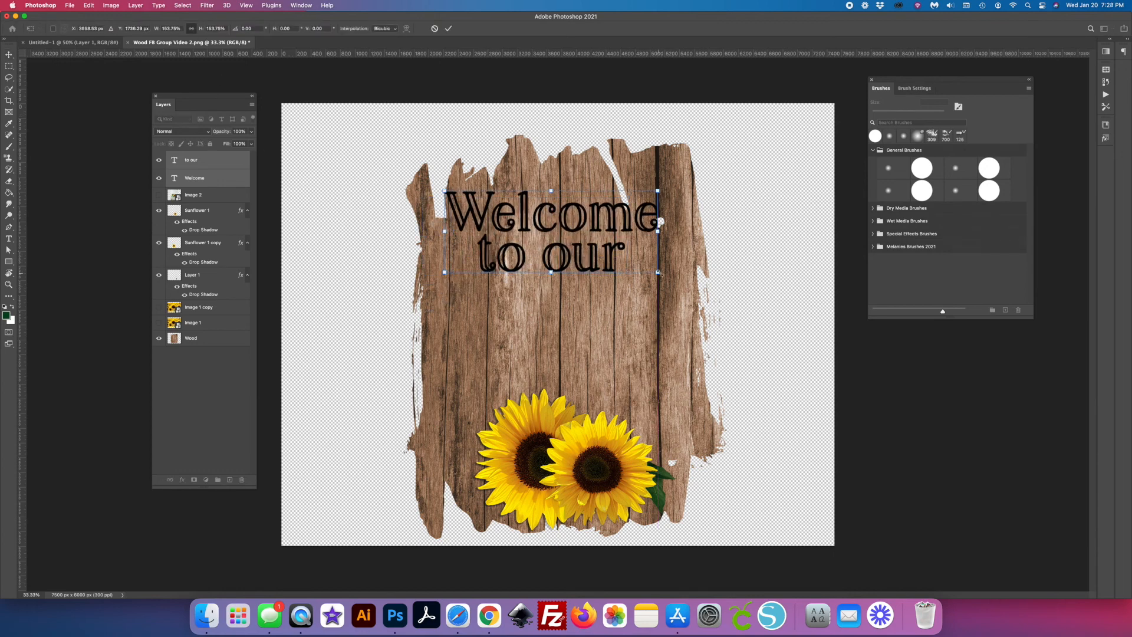
pyautogui.moveTo(661, 273)
pyautogui.mouseDown()
pyautogui.moveTo(670, 278)
pyautogui.moveTo(655, 272)
pyautogui.mouseUp()
pyautogui.moveTo(583, 241); pyautogui.dragTo(572, 265)
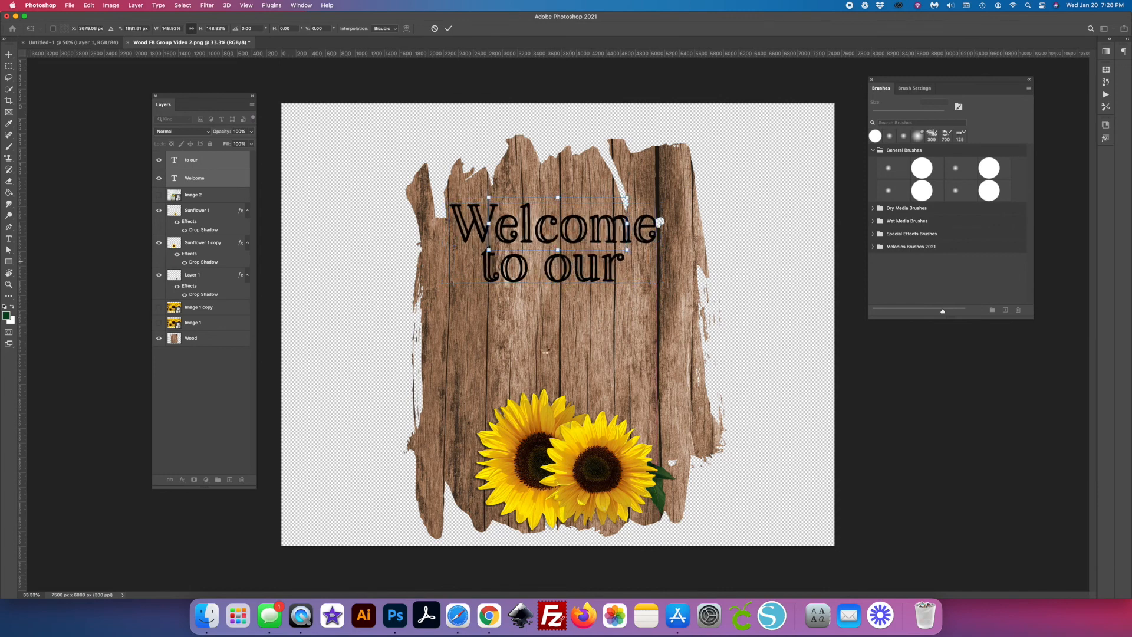
# - Apply the scaling of the two text layers and add a separate text layer reading "home" below "to our"
pyautogui.press('Return')
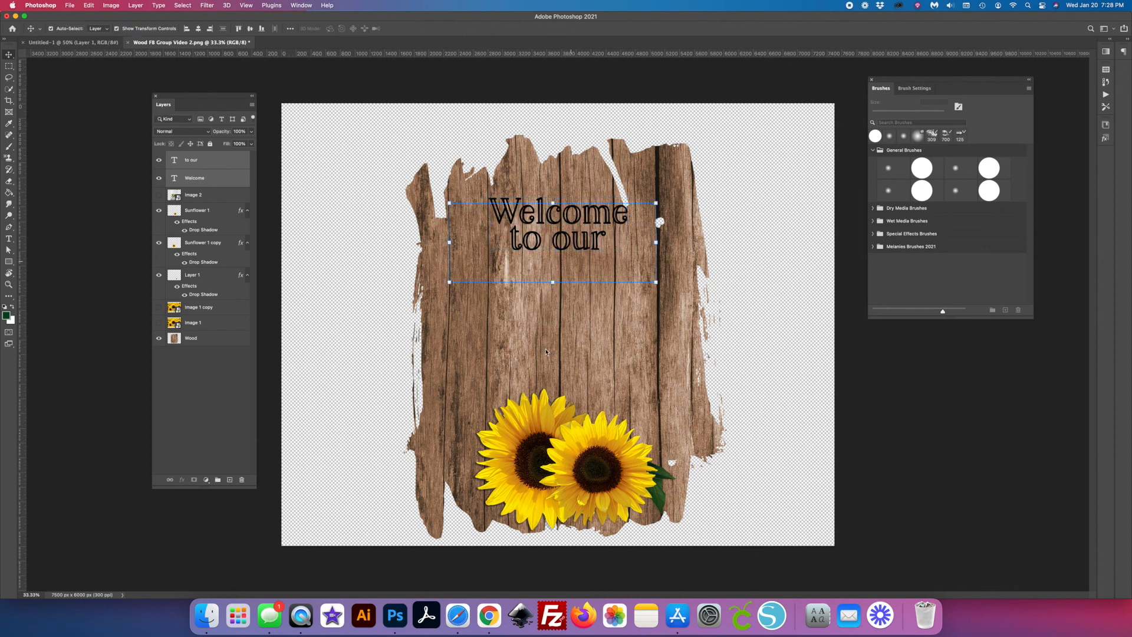
pyautogui.click(230, 480)
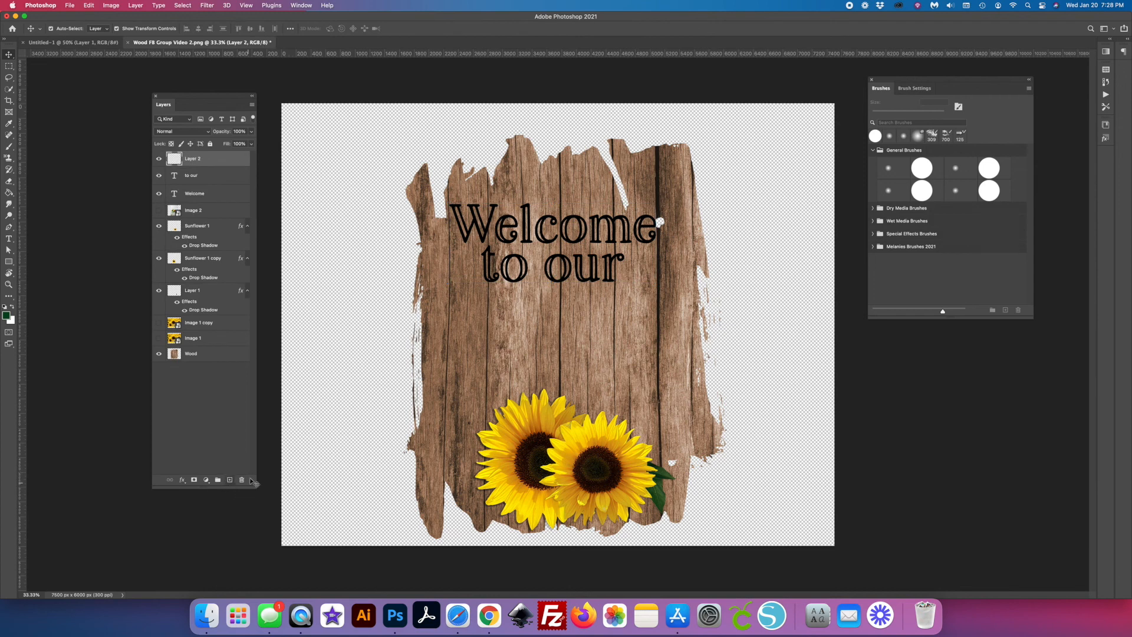
pyautogui.click(9, 239)
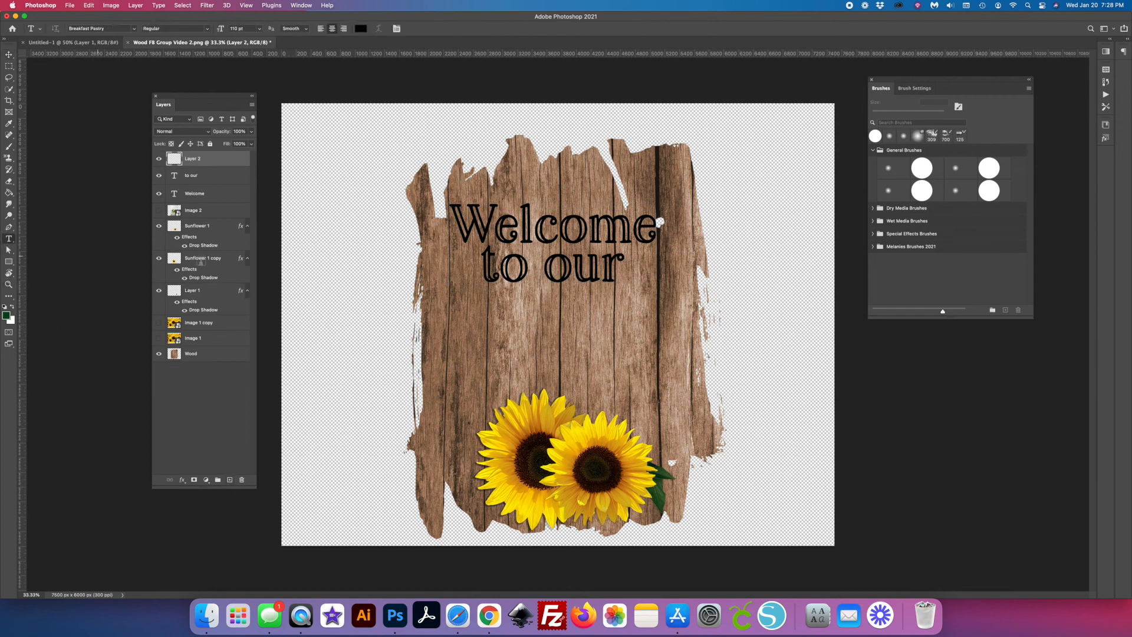
pyautogui.click(517, 320)
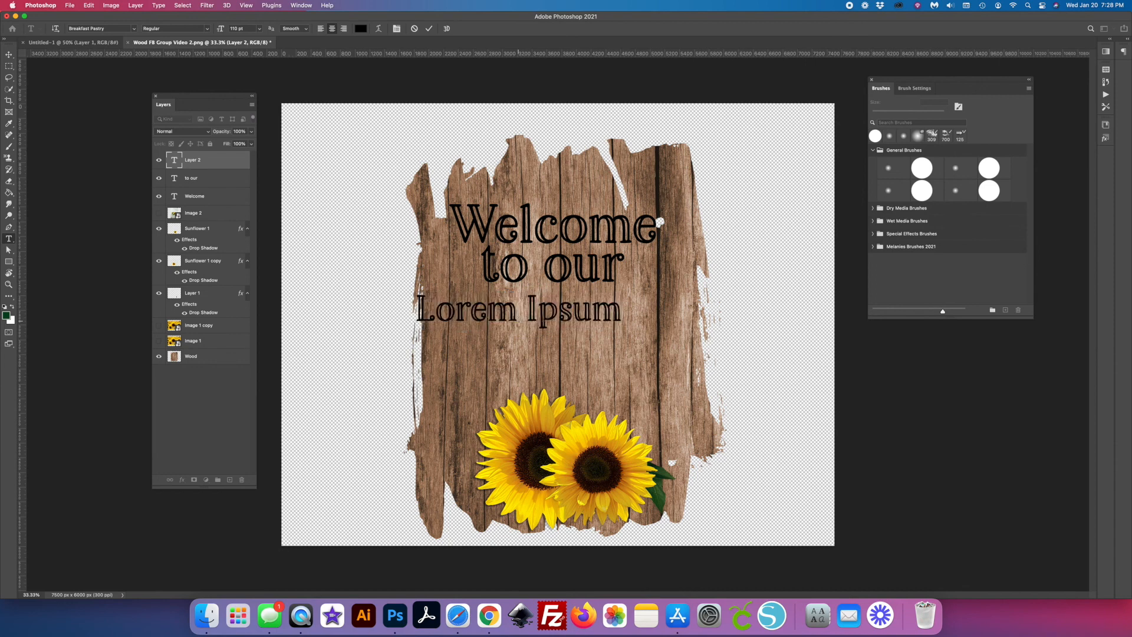
pyautogui.write('home')
pyautogui.press('Escape')
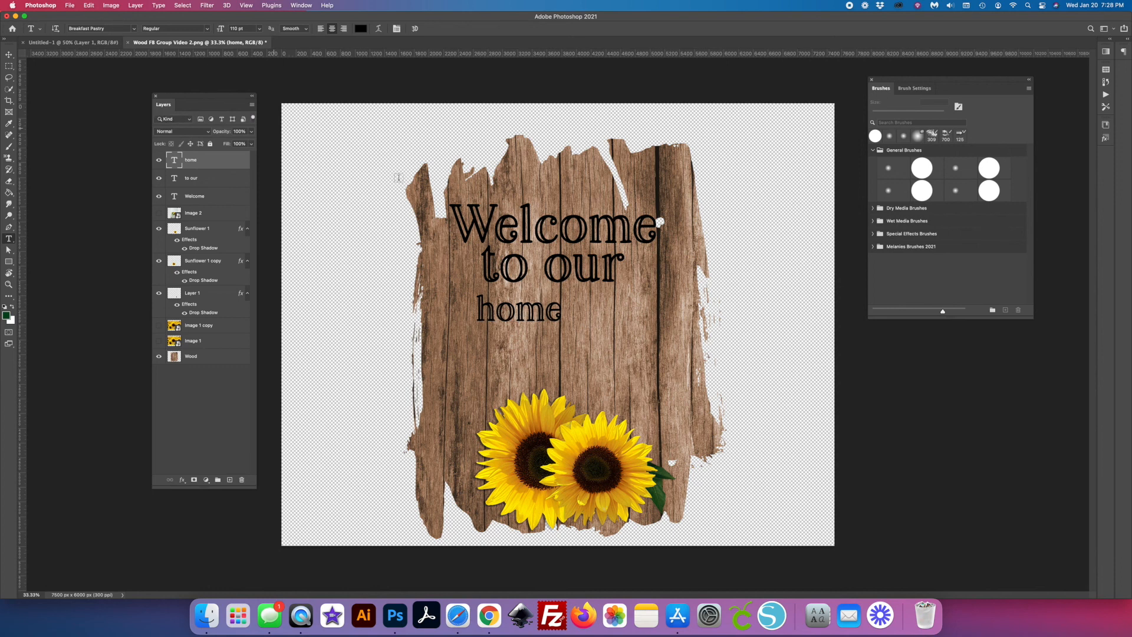
# - Change the word "home" to the Bobbles Bold font and scale it to about 209 pt directly below "to our"
pyautogui.doubleClick(480, 313)
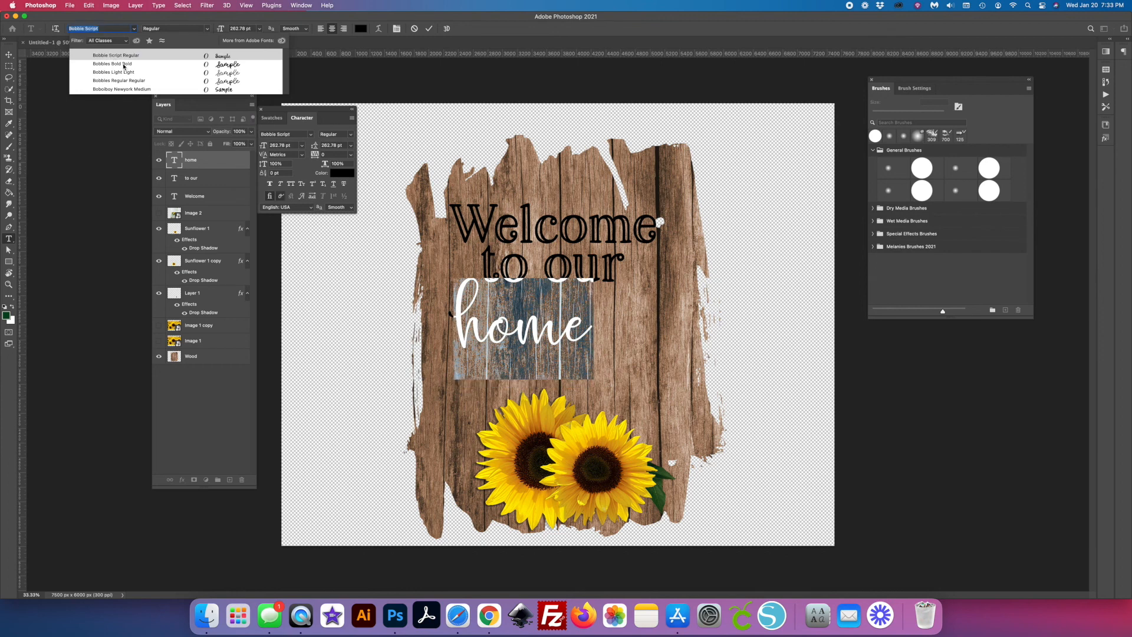
pyautogui.click(123, 63)
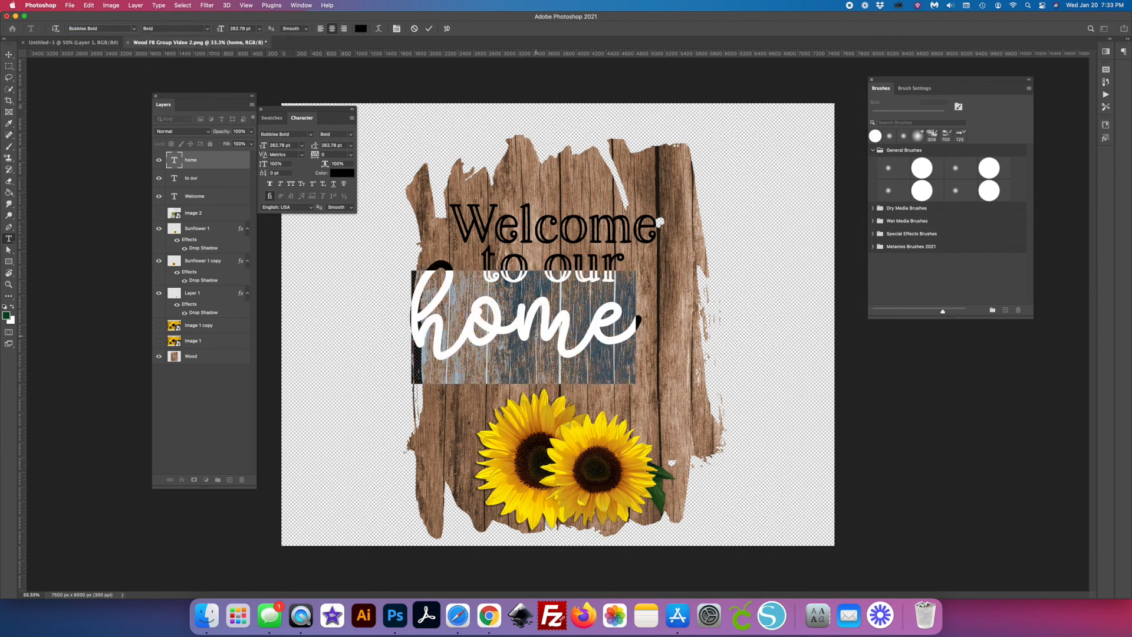
pyautogui.click(429, 29)
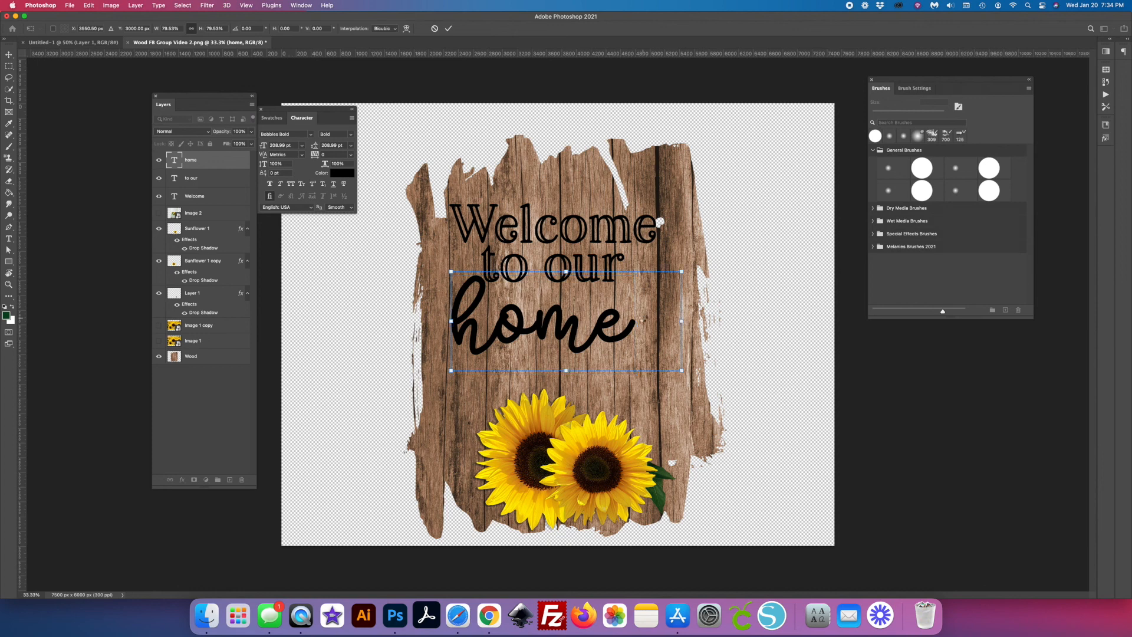
pyautogui.press('Return')
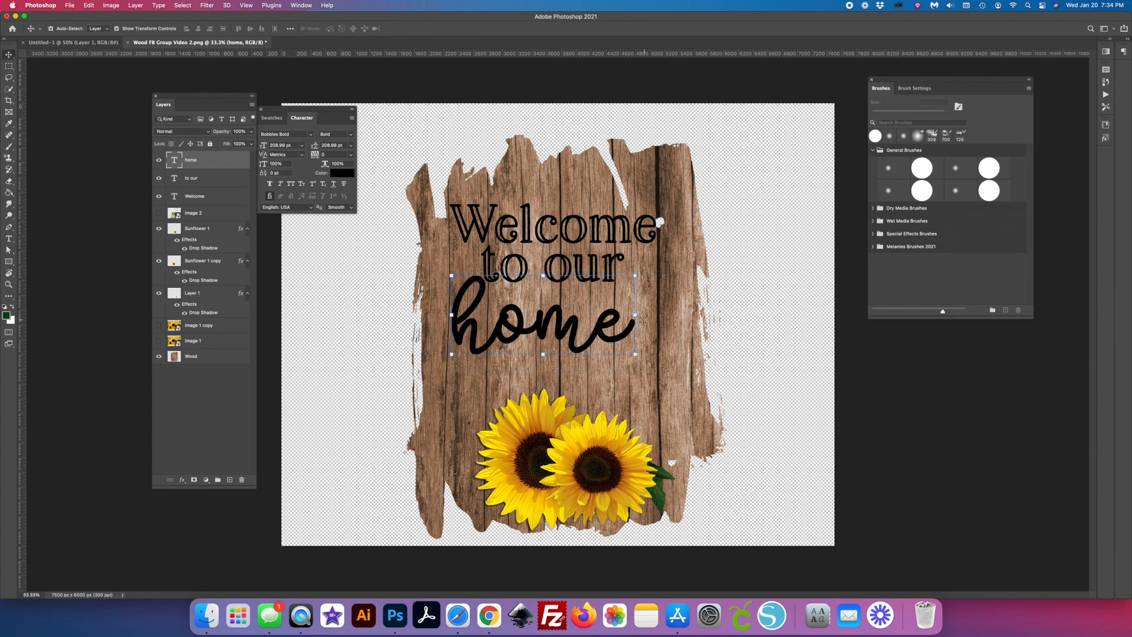
pyautogui.click(715, 354)
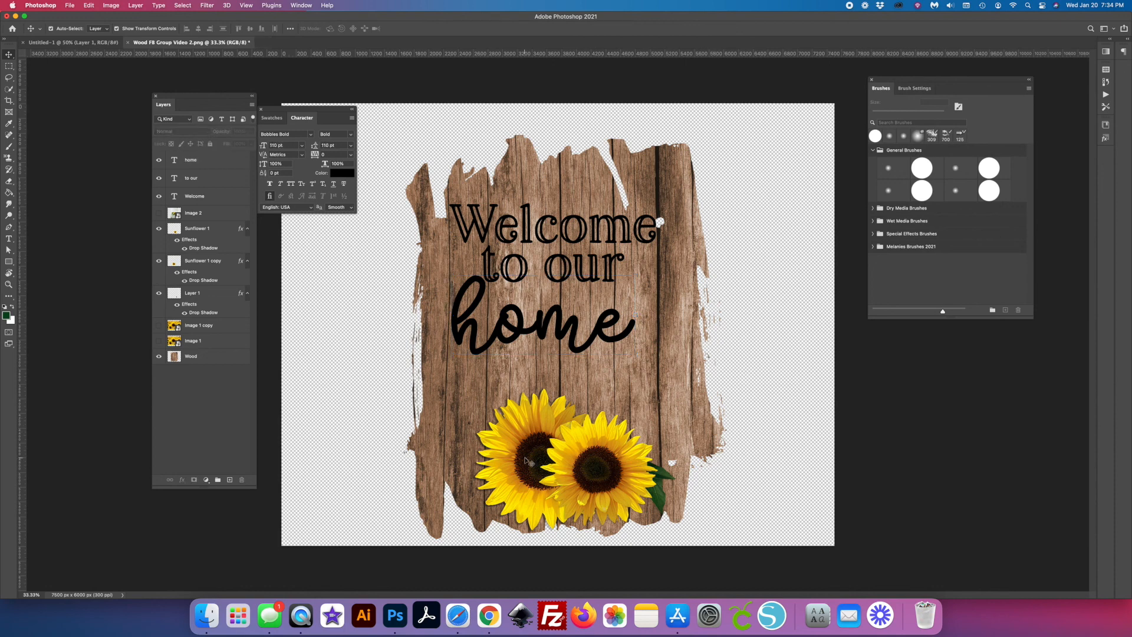